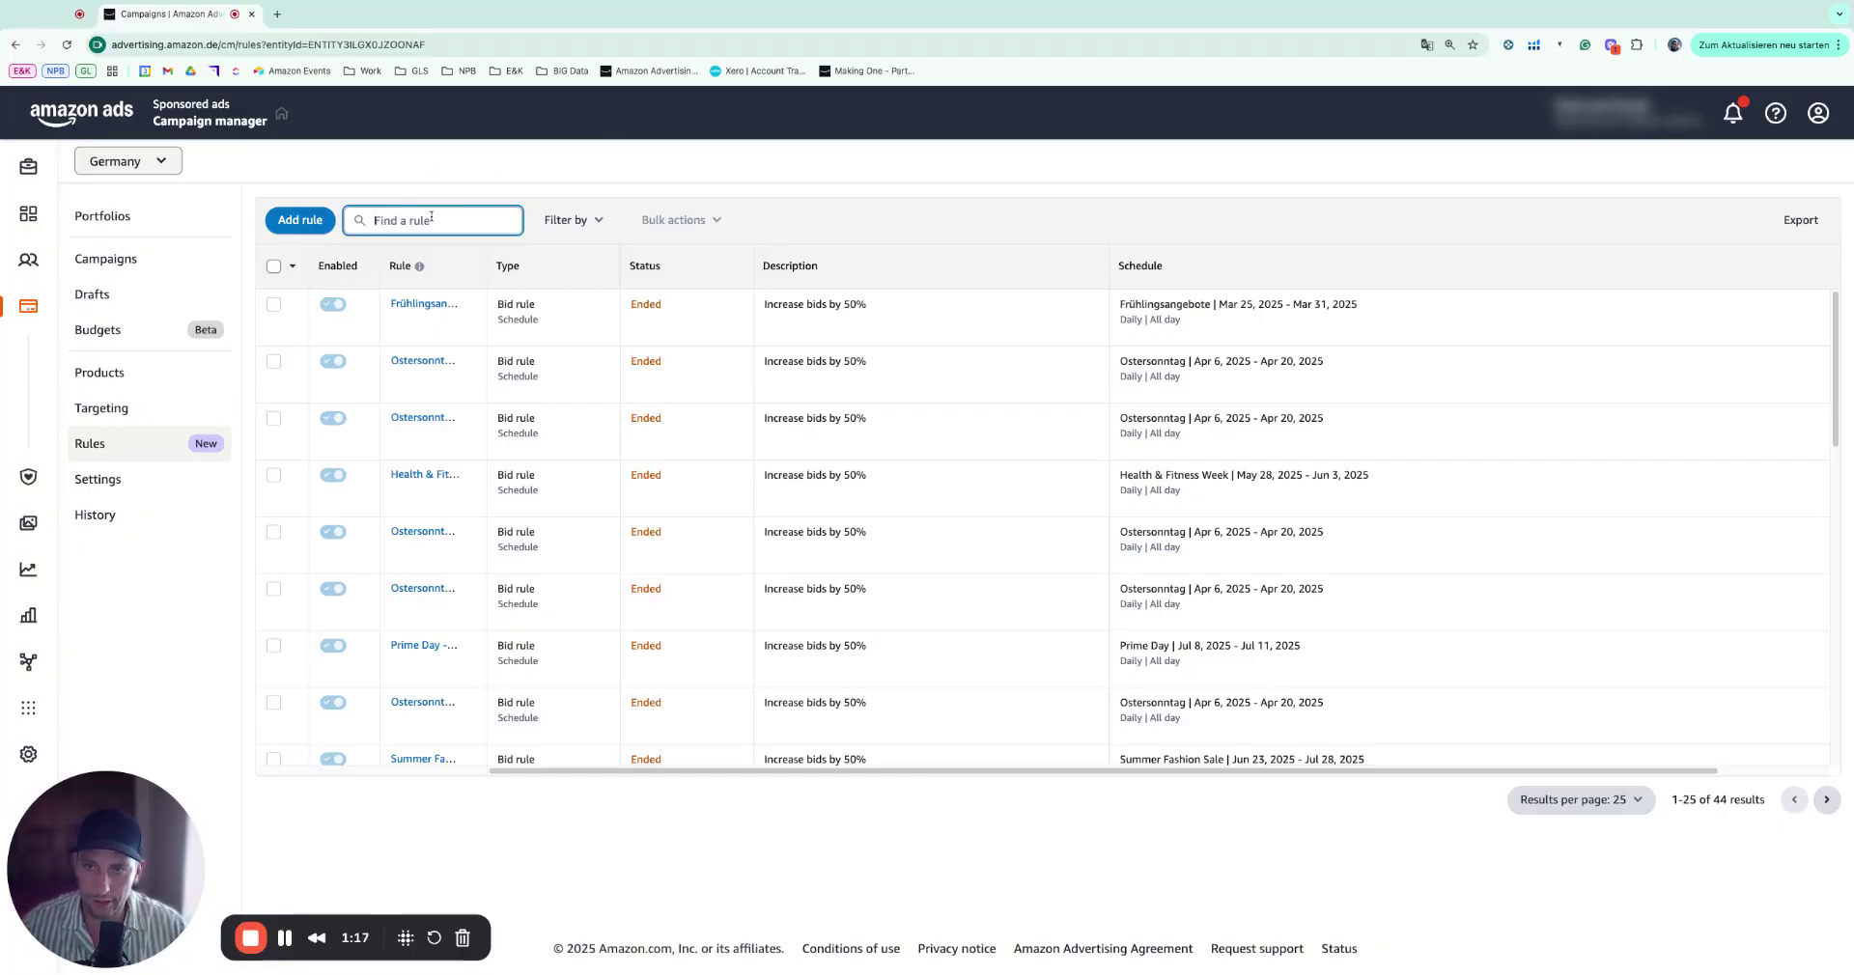
Review the category options available for filtering the rules list.
{"action": "left_click", "coordinate": [569, 220]}
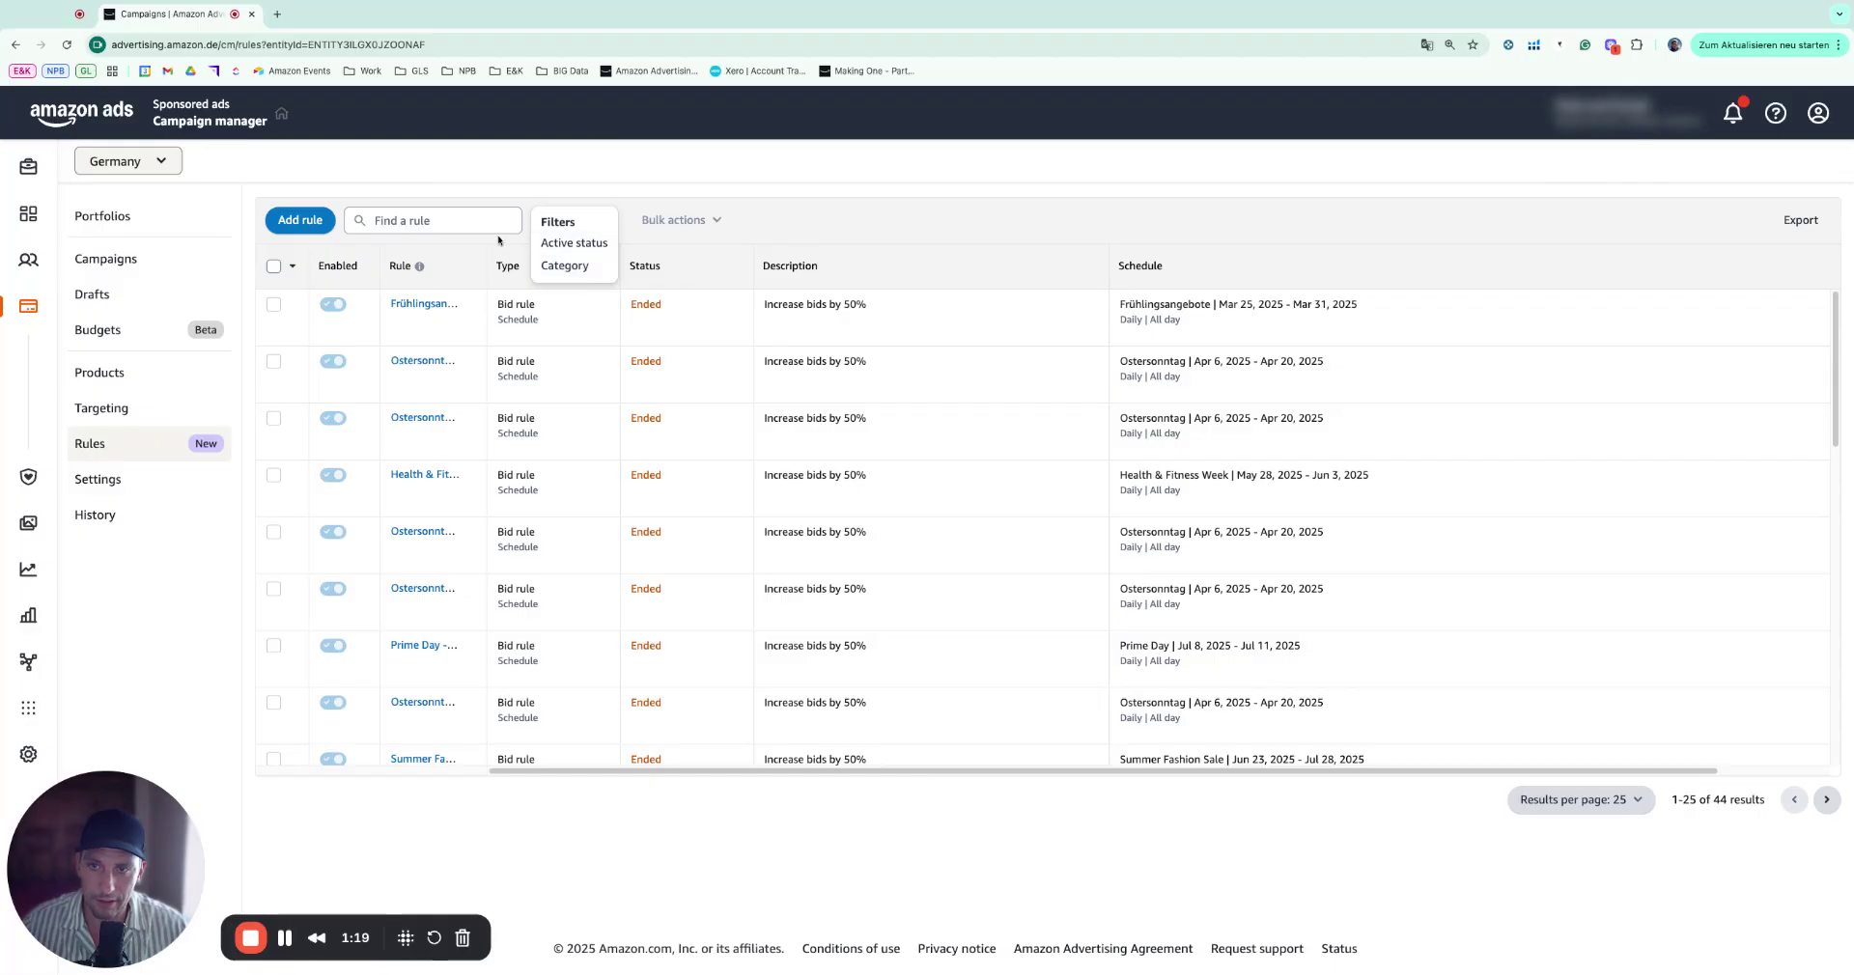
{"action": "left_click", "coordinate": [560, 266]}
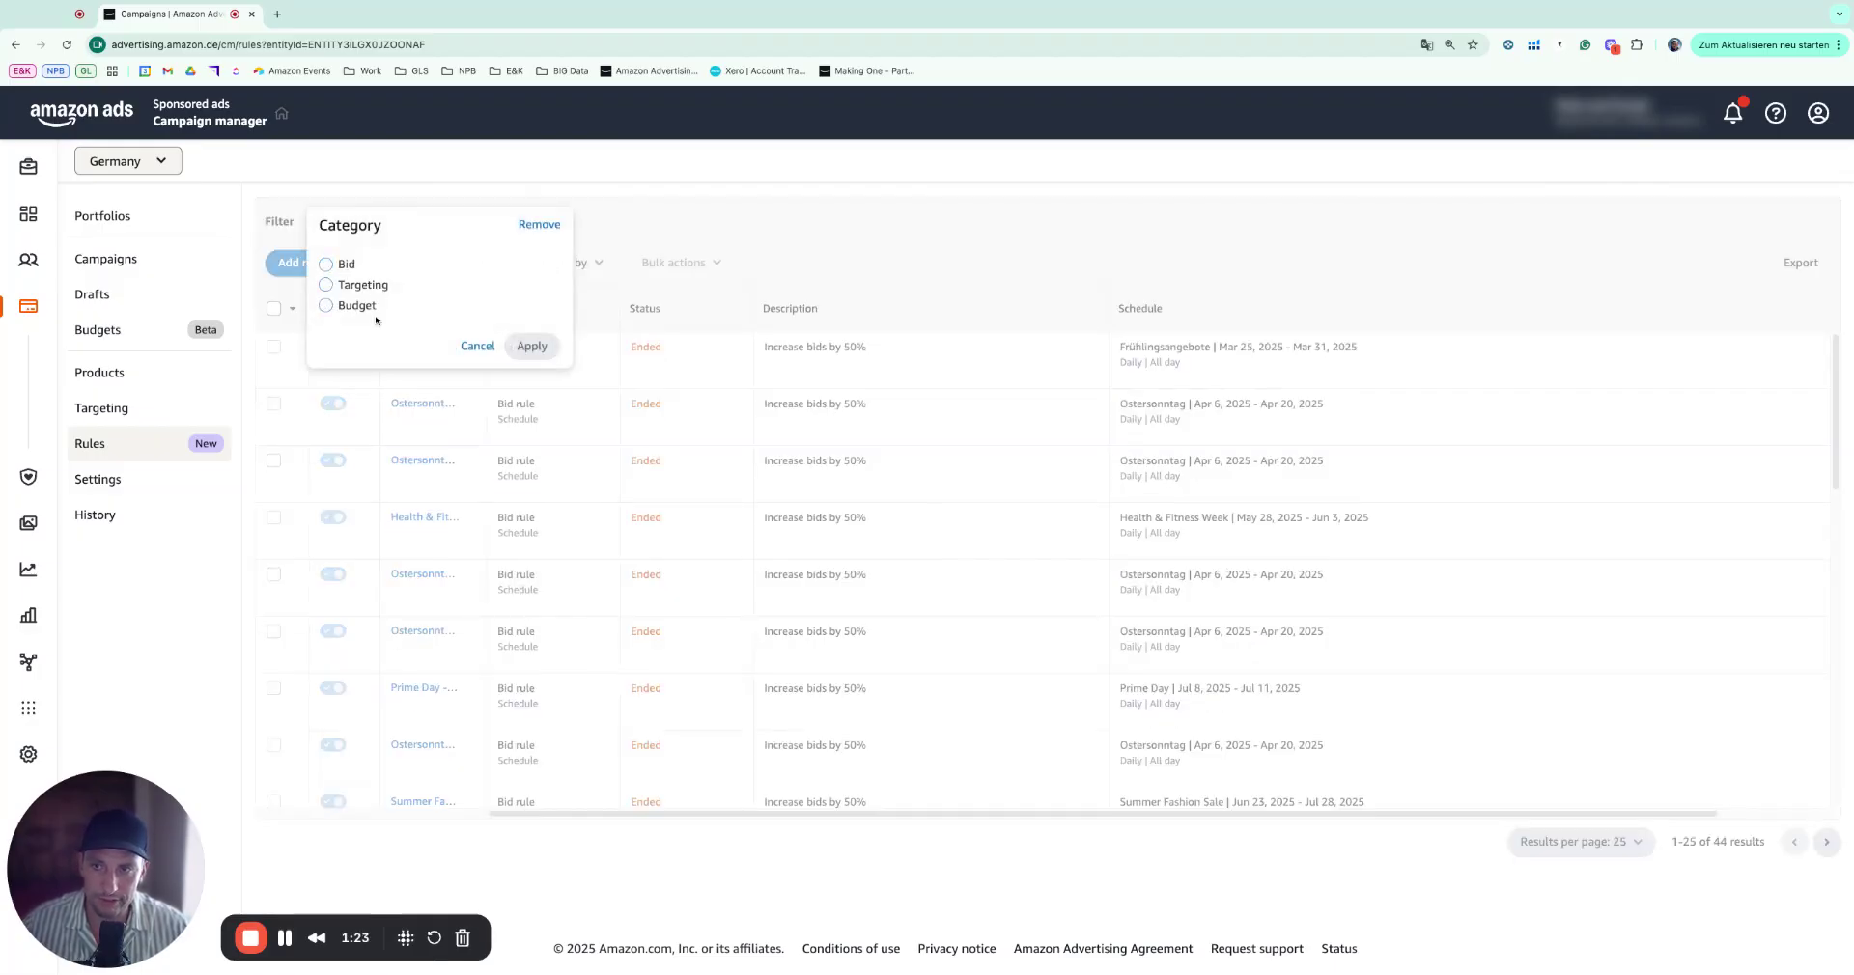
{"action": "left_click", "coordinate": [468, 348]}
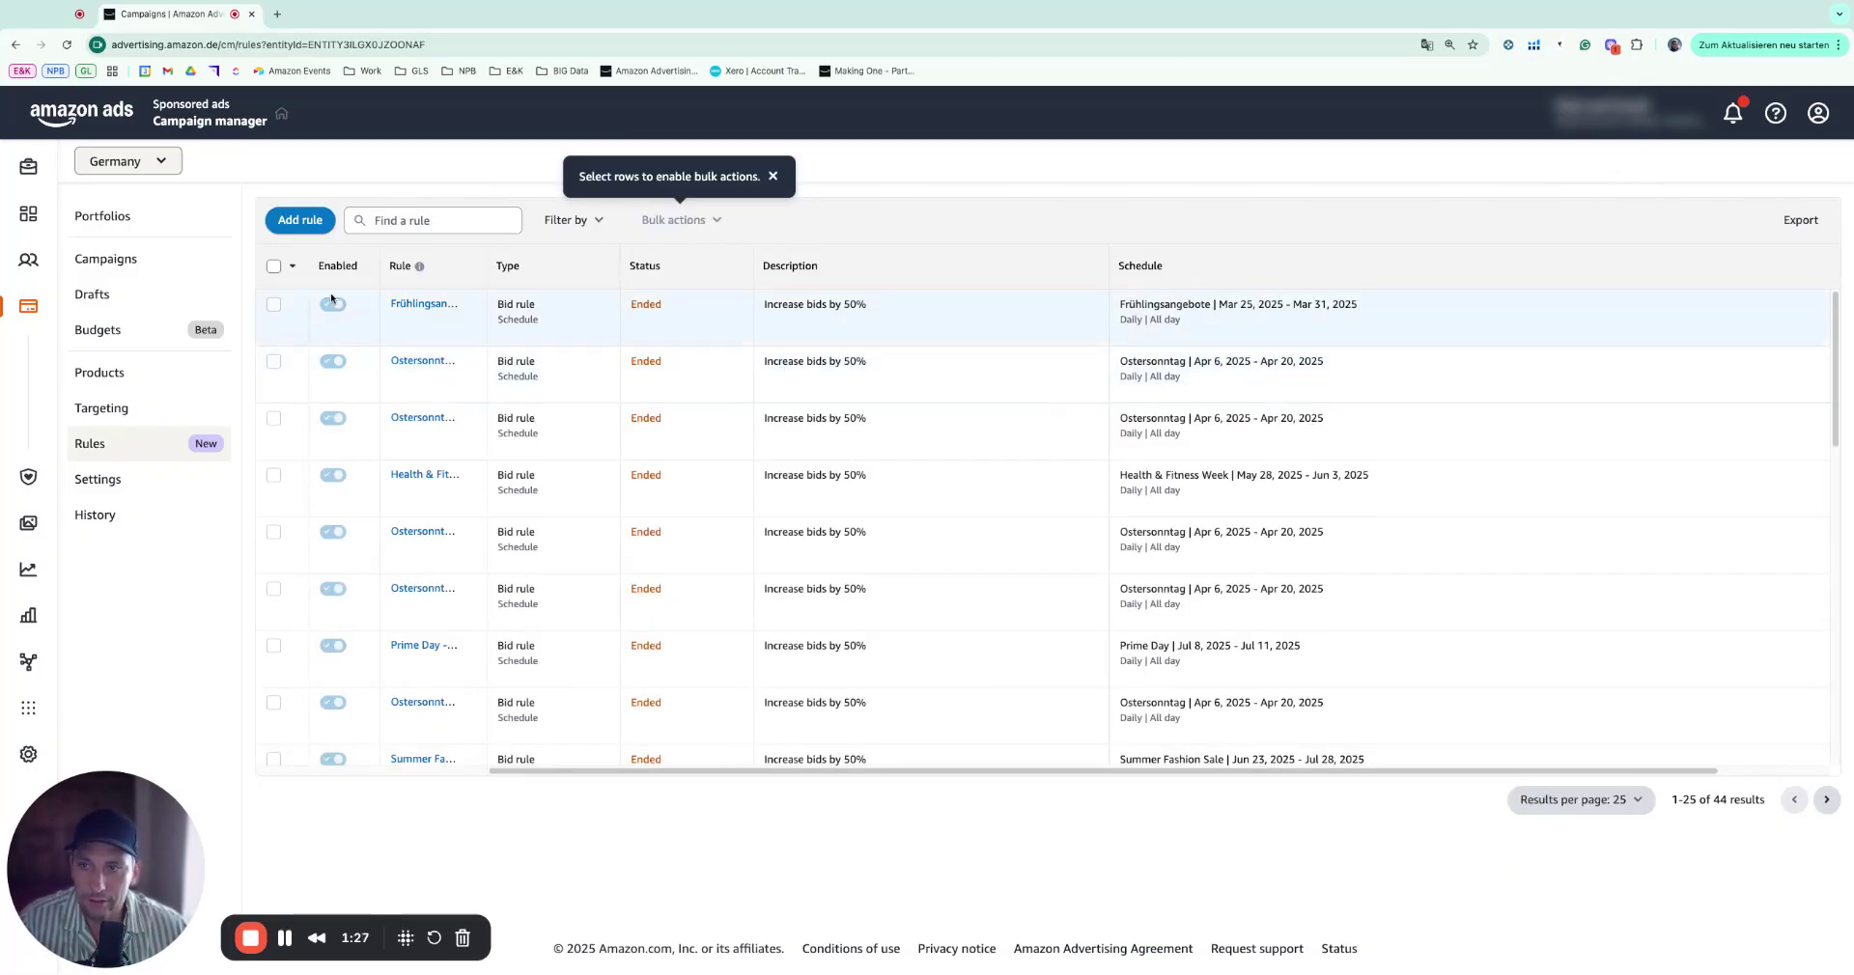
Check which bulk actions are available for all listed rules, leaving the rules unselected.
{"action": "left_click", "coordinate": [273, 266]}
{"action": "left_click", "coordinate": [676, 222]}
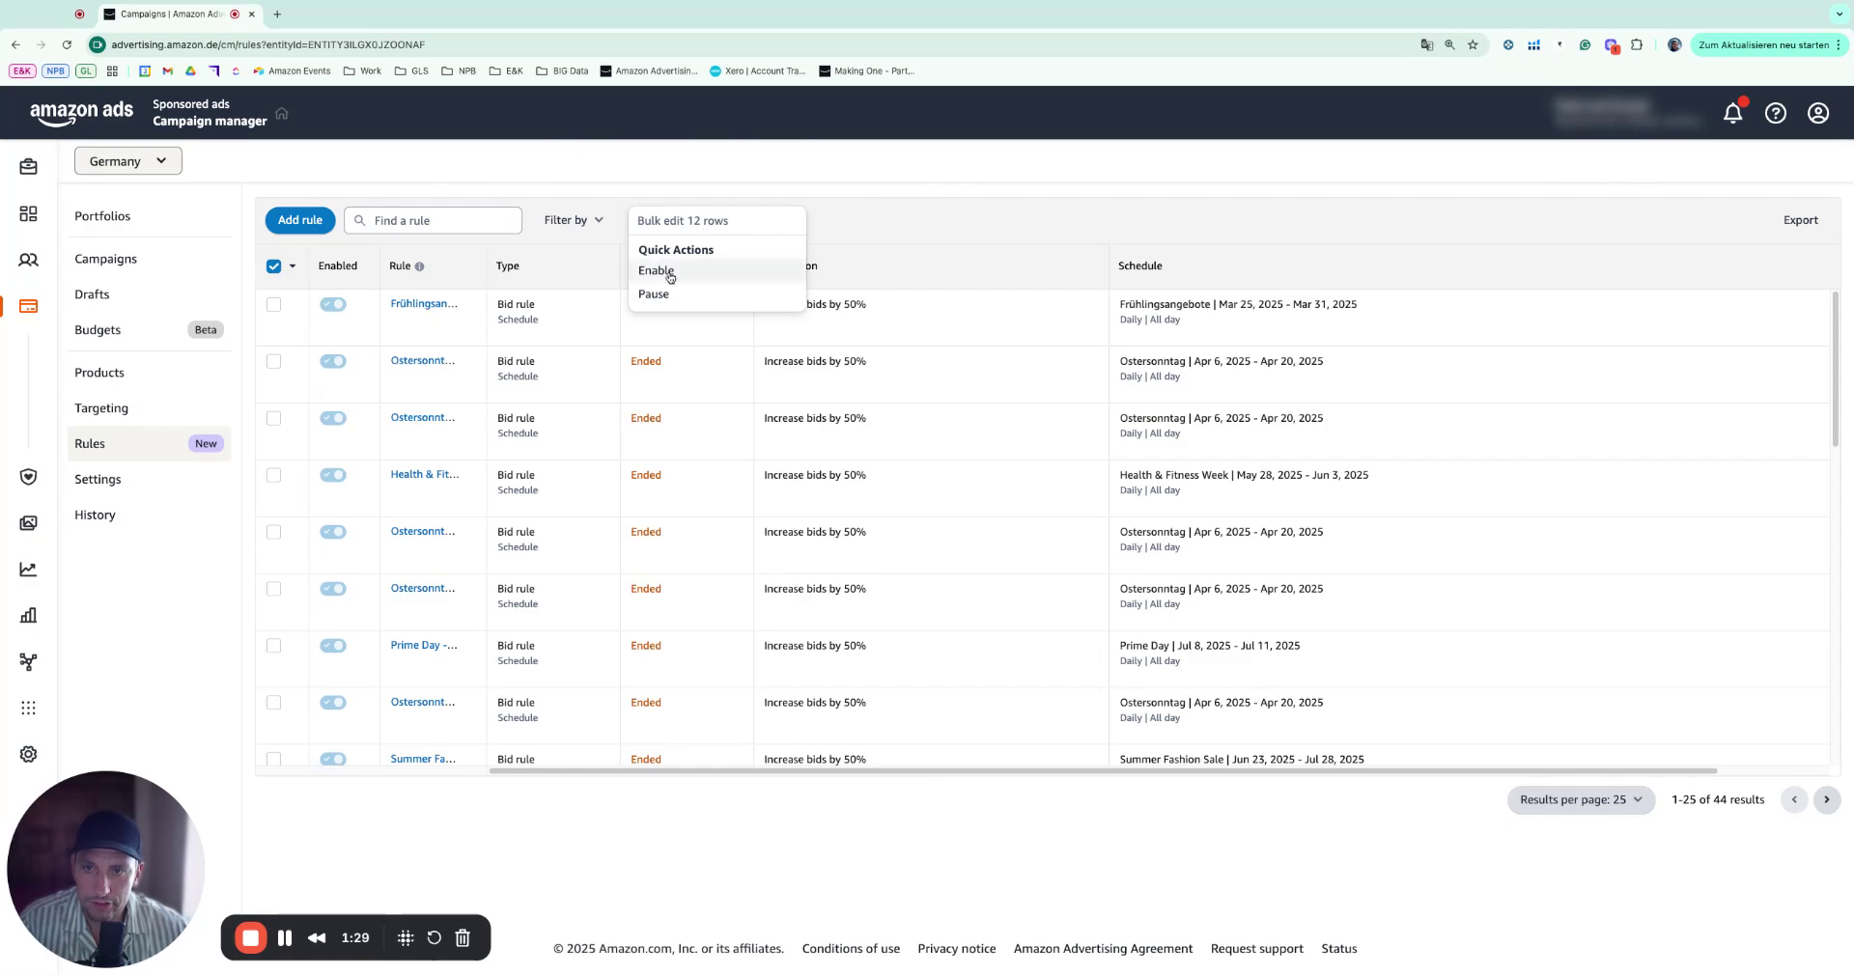
{"action": "left_click", "coordinate": [274, 311]}
{"action": "left_click", "coordinate": [273, 265]}
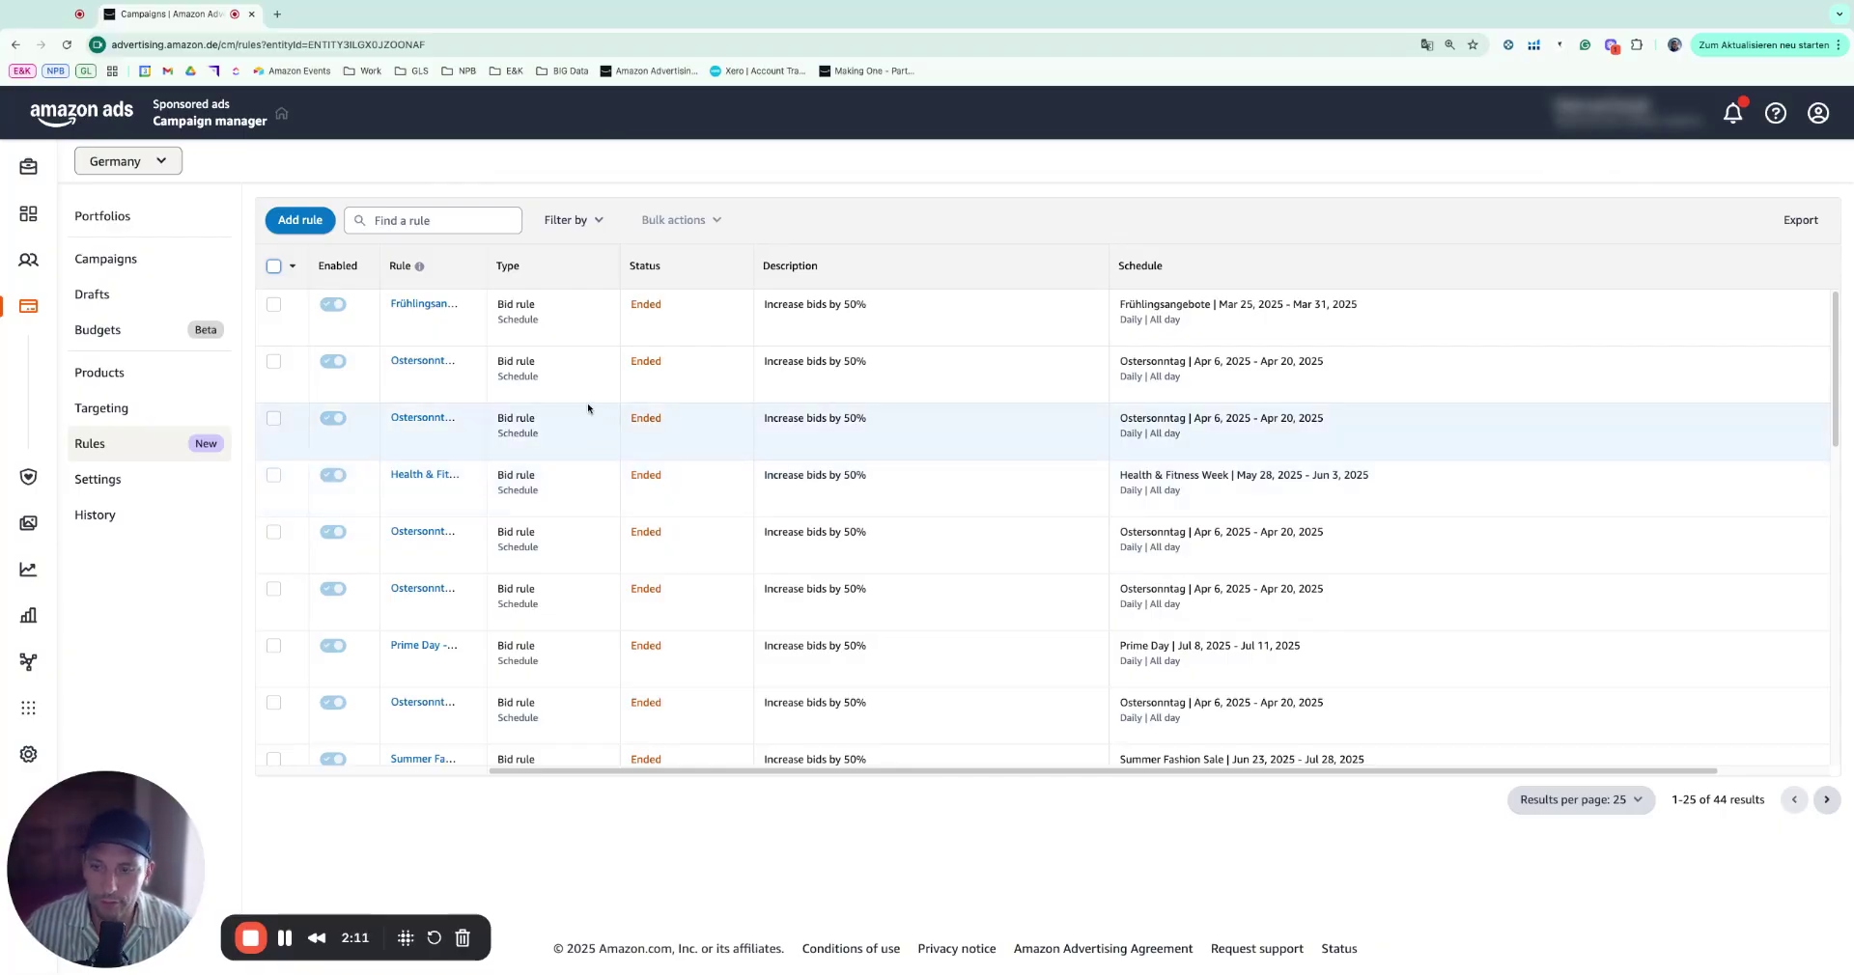
Start adding a new rule.
{"action": "left_click", "coordinate": [314, 222]}
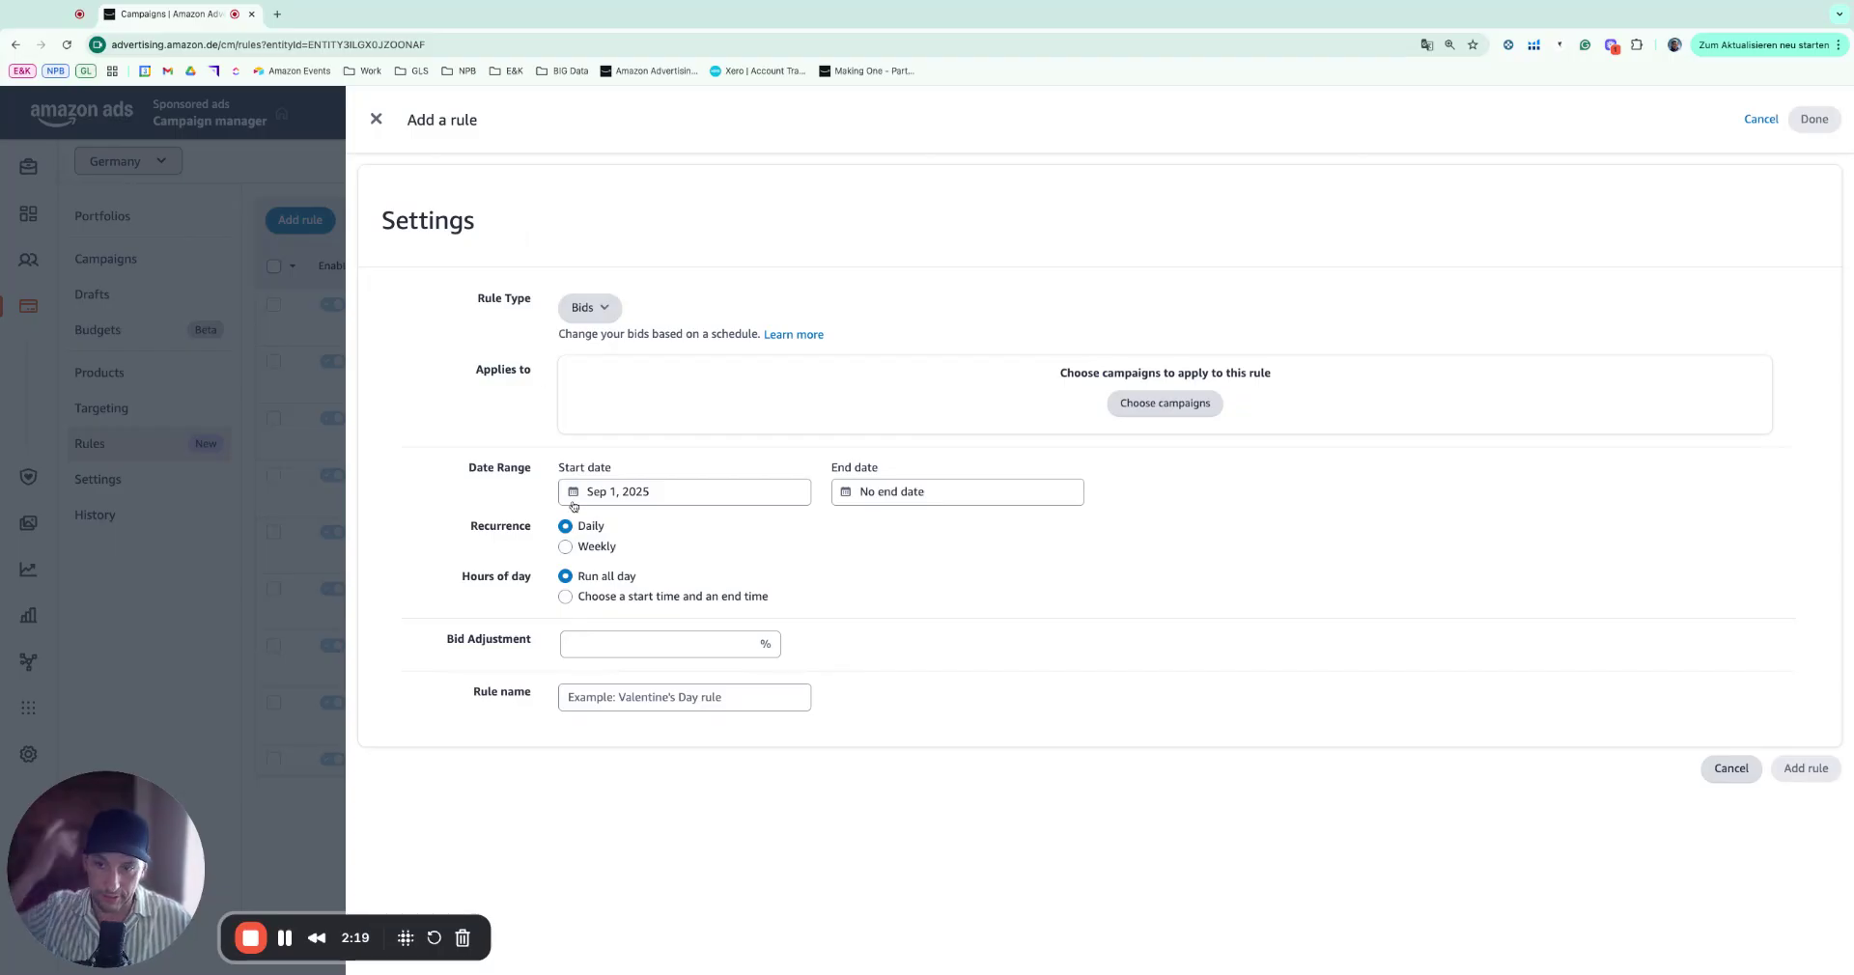
{"action": "left_click", "coordinate": [604, 698]}
{"action": "type", "text": "RUle"}
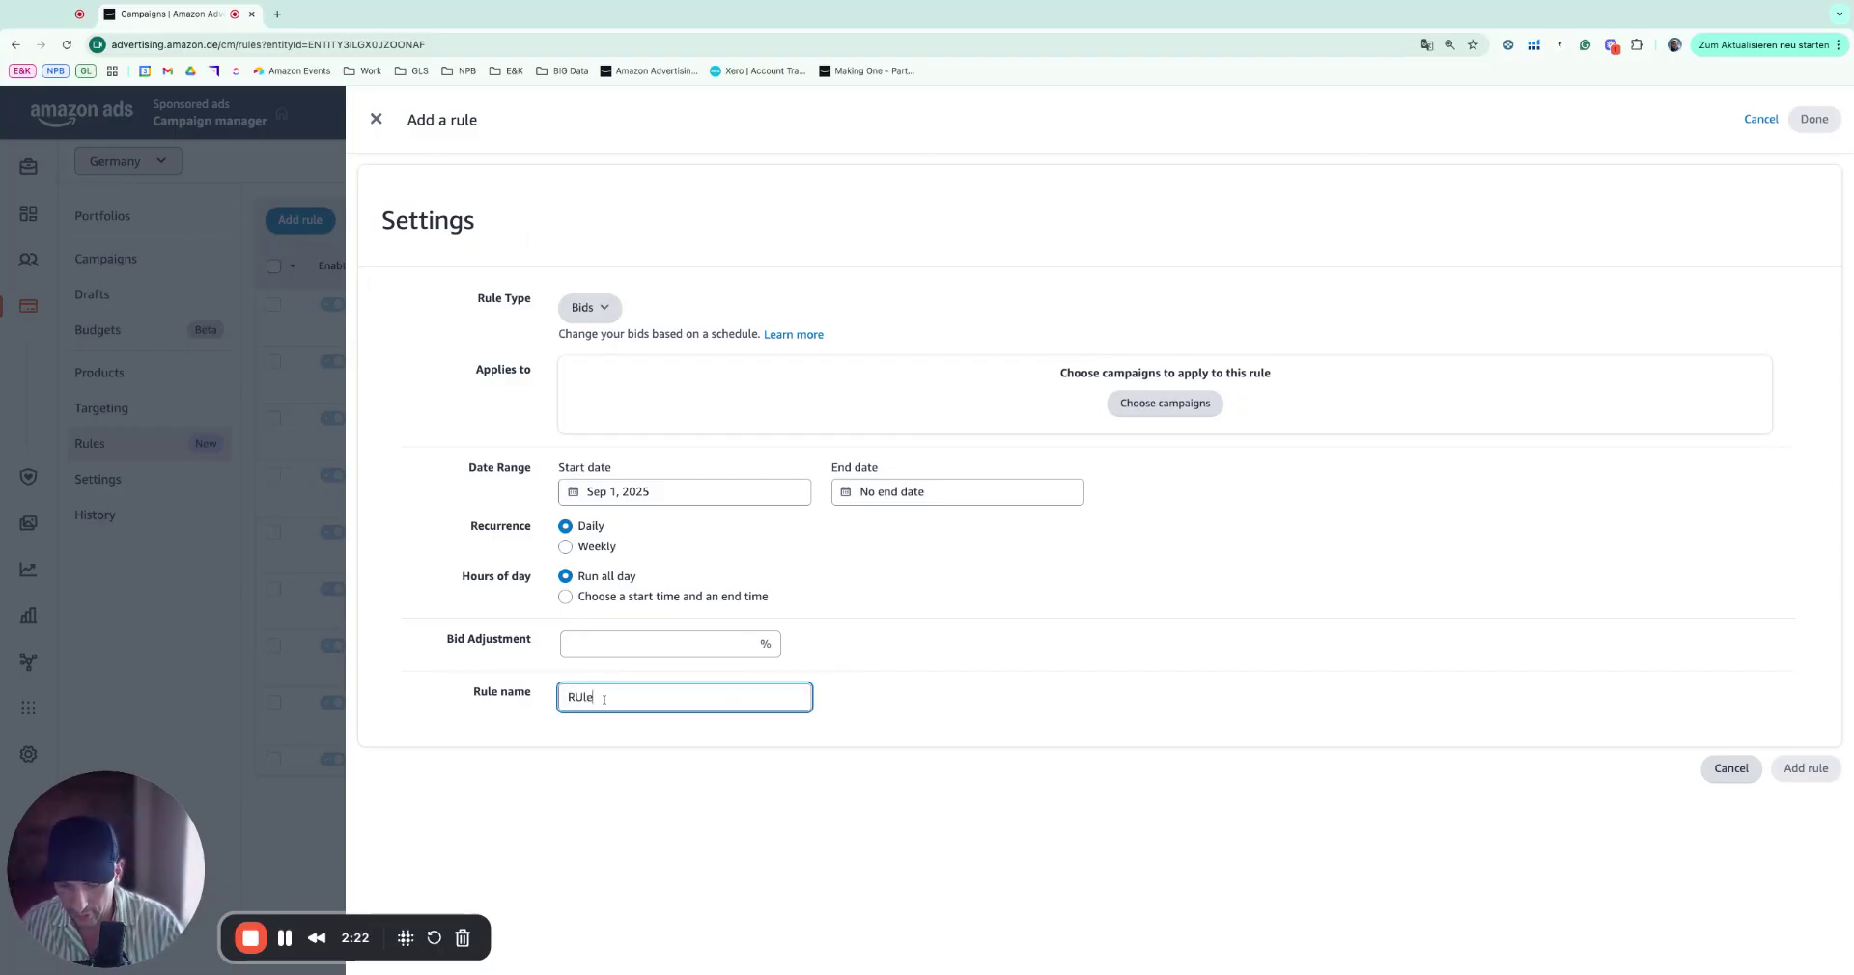
{"action": "type", "text": " #1"}
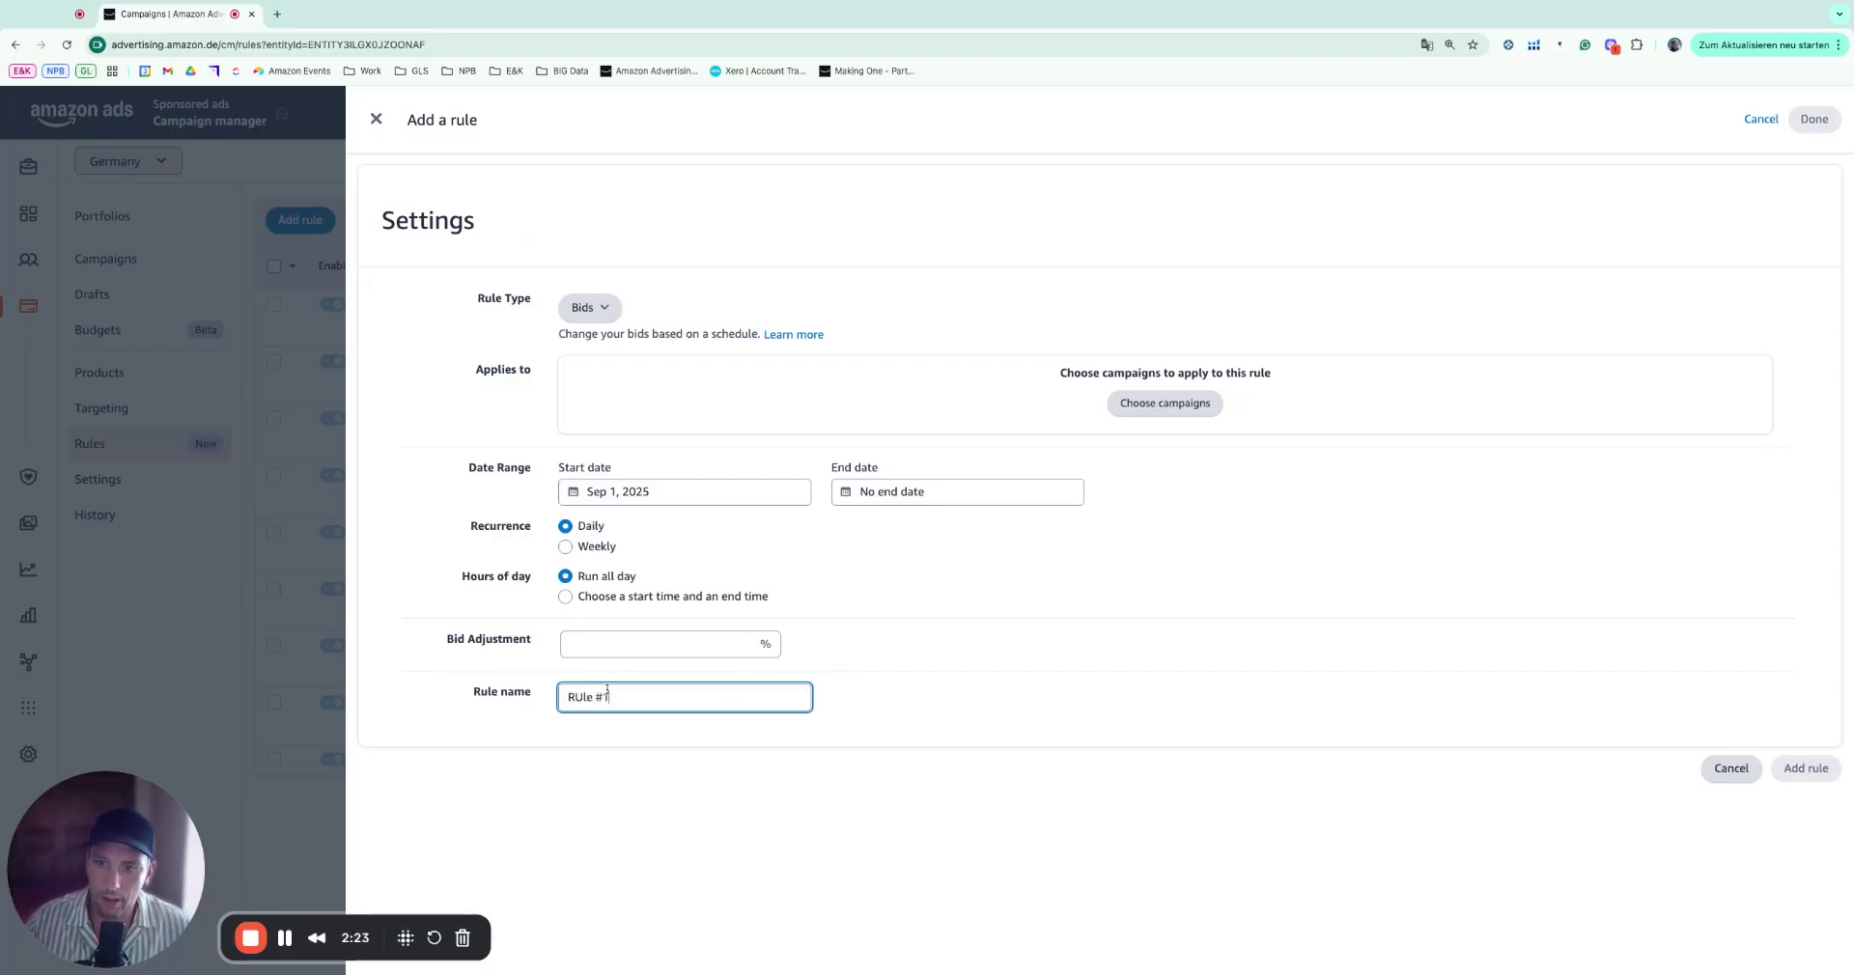
{"action": "left_click_drag", "start_coordinate": [576, 697], "coordinate": [585, 698]}
{"action": "type", "text": "u"}
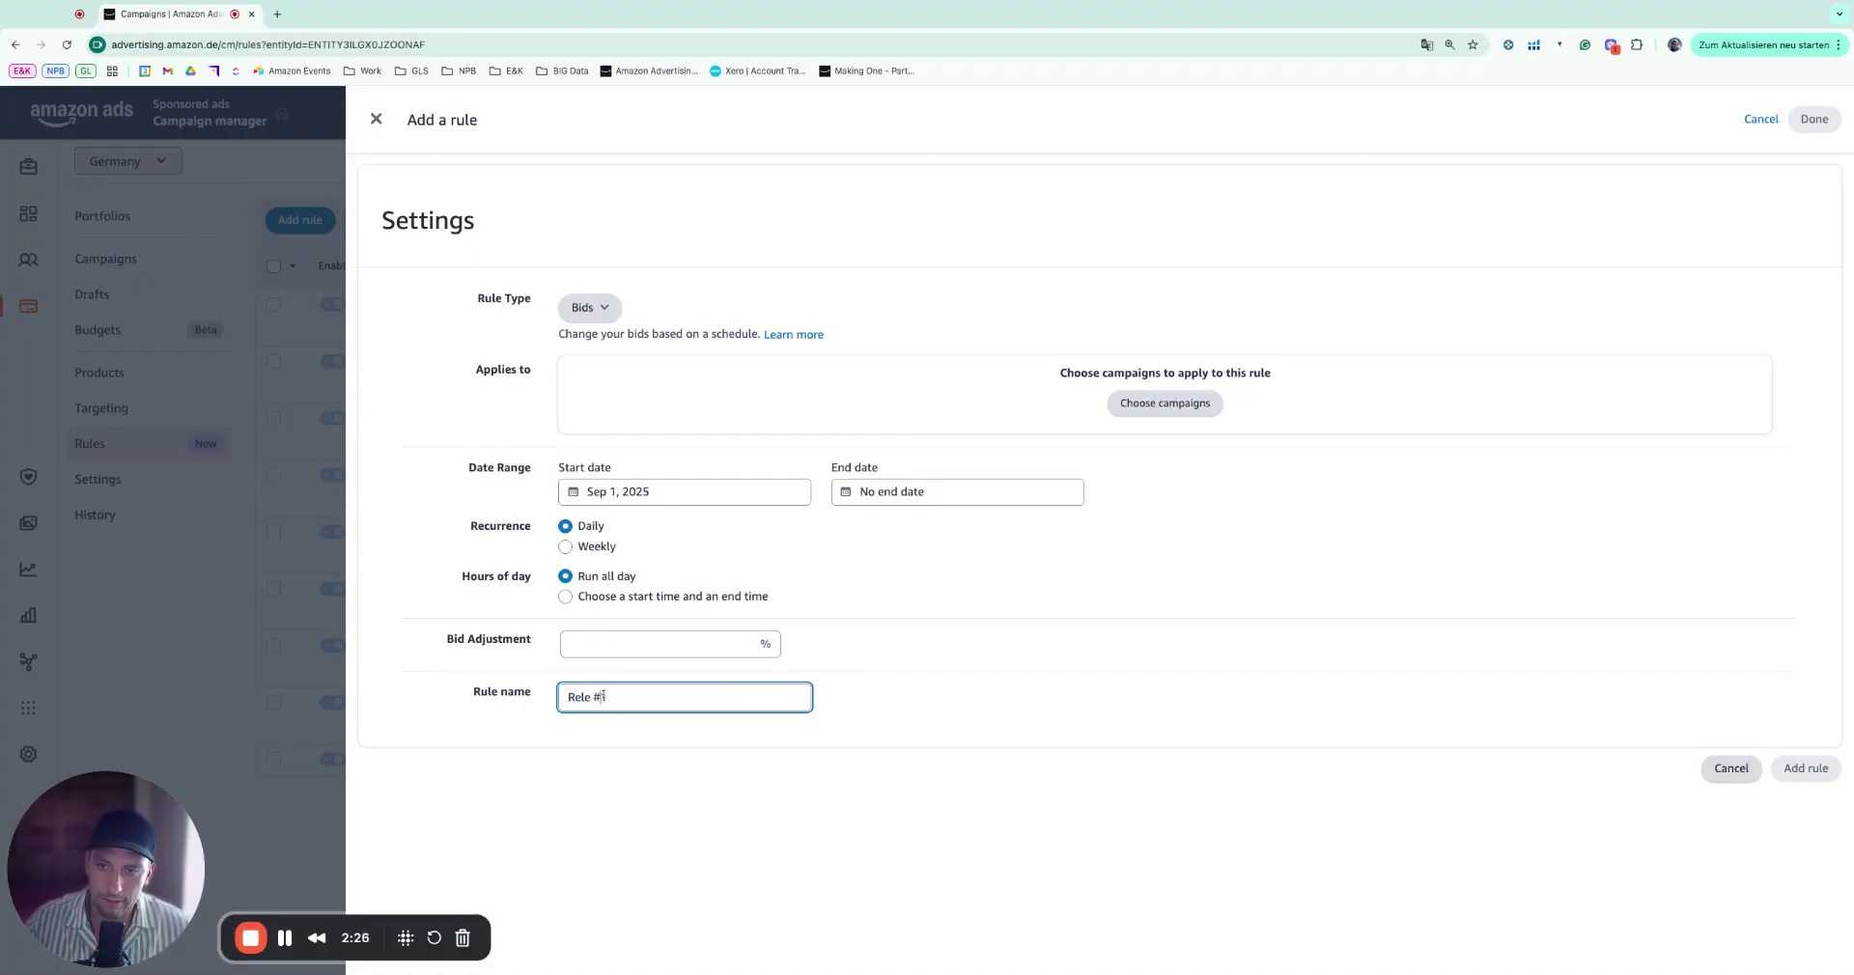
{"action": "key", "text": "BackSpace"}
{"action": "key", "text": "BackSpace"}
{"action": "key", "text": "BackSpace"}
{"action": "key", "text": "BackSpace"}
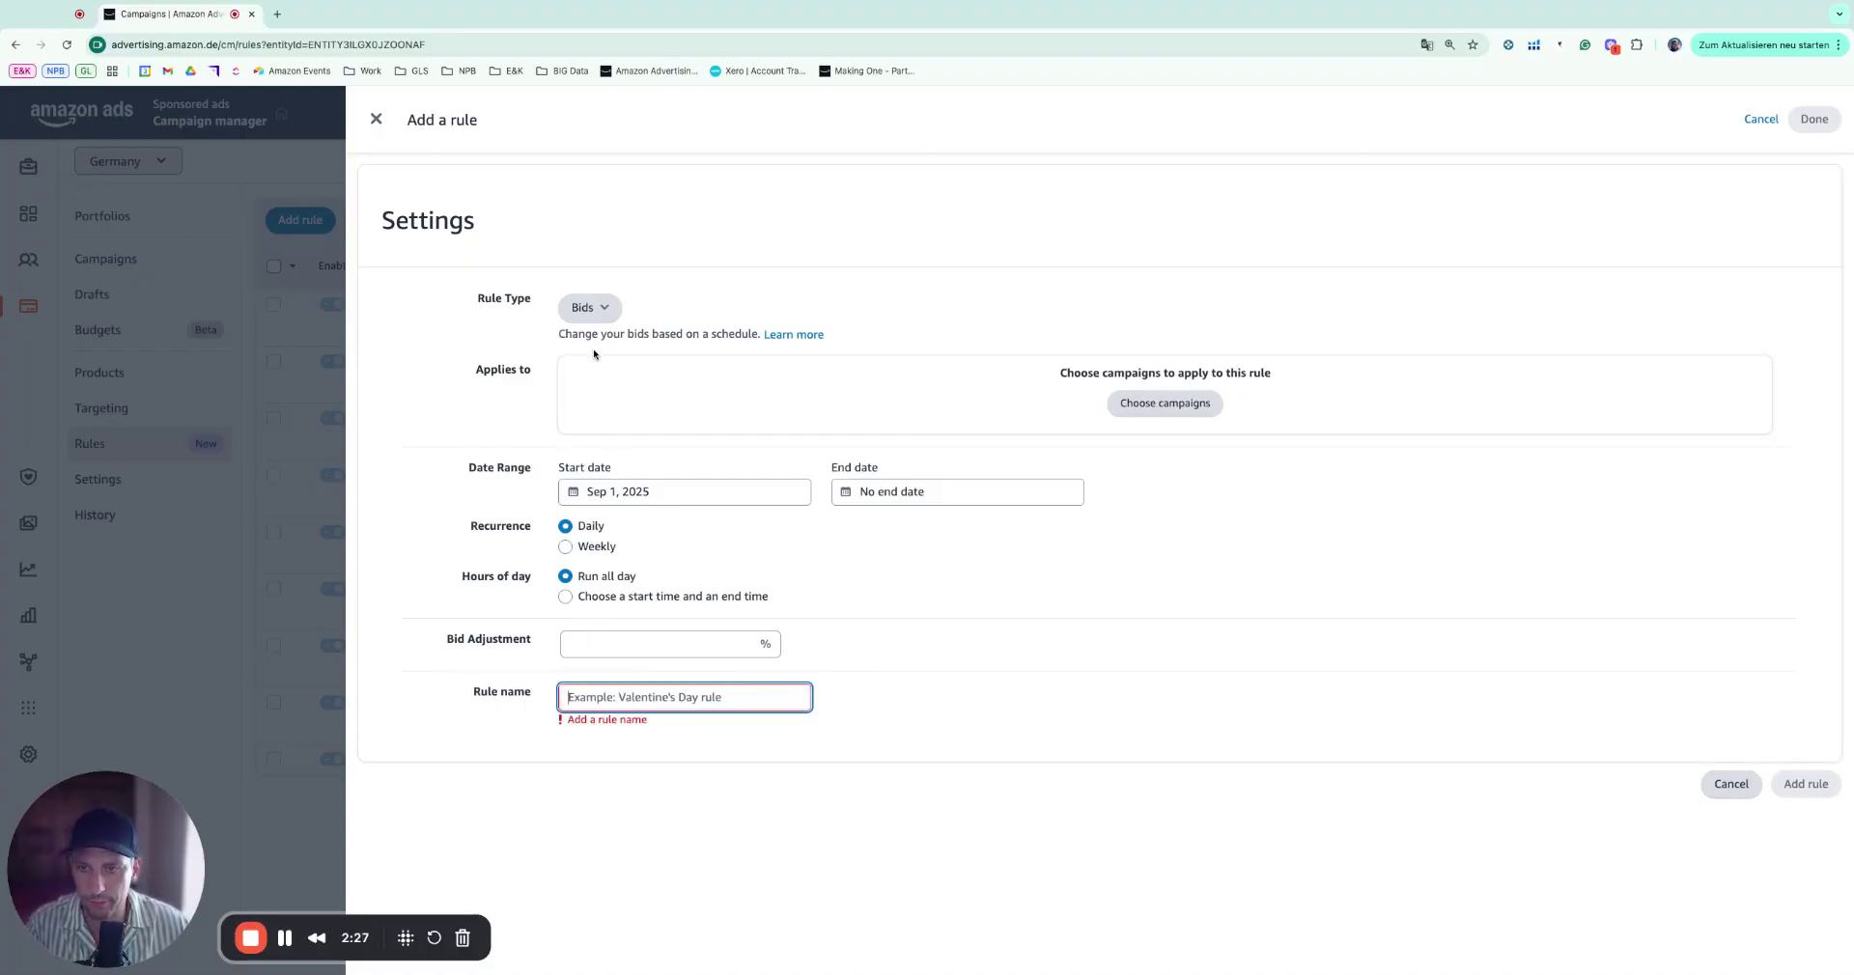
Choose Bids as the rule type for the new rule.
{"action": "left_click", "coordinate": [589, 307]}
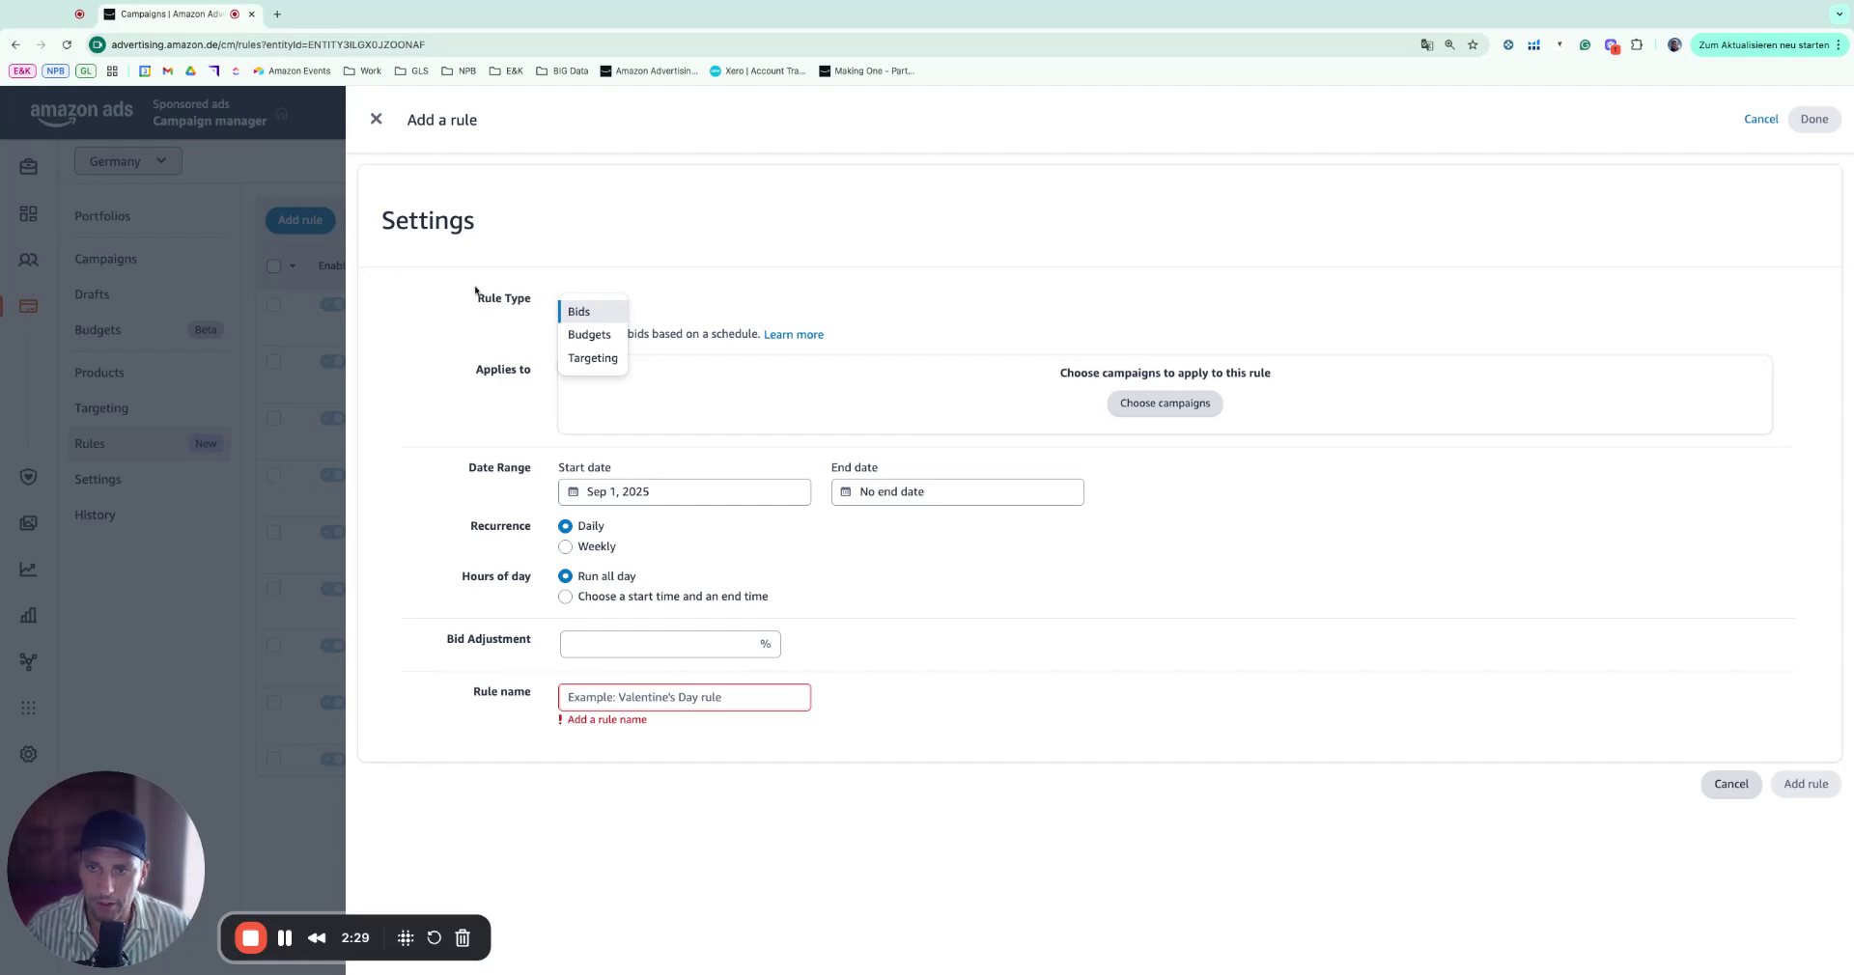
{"action": "left_click", "coordinate": [593, 315]}
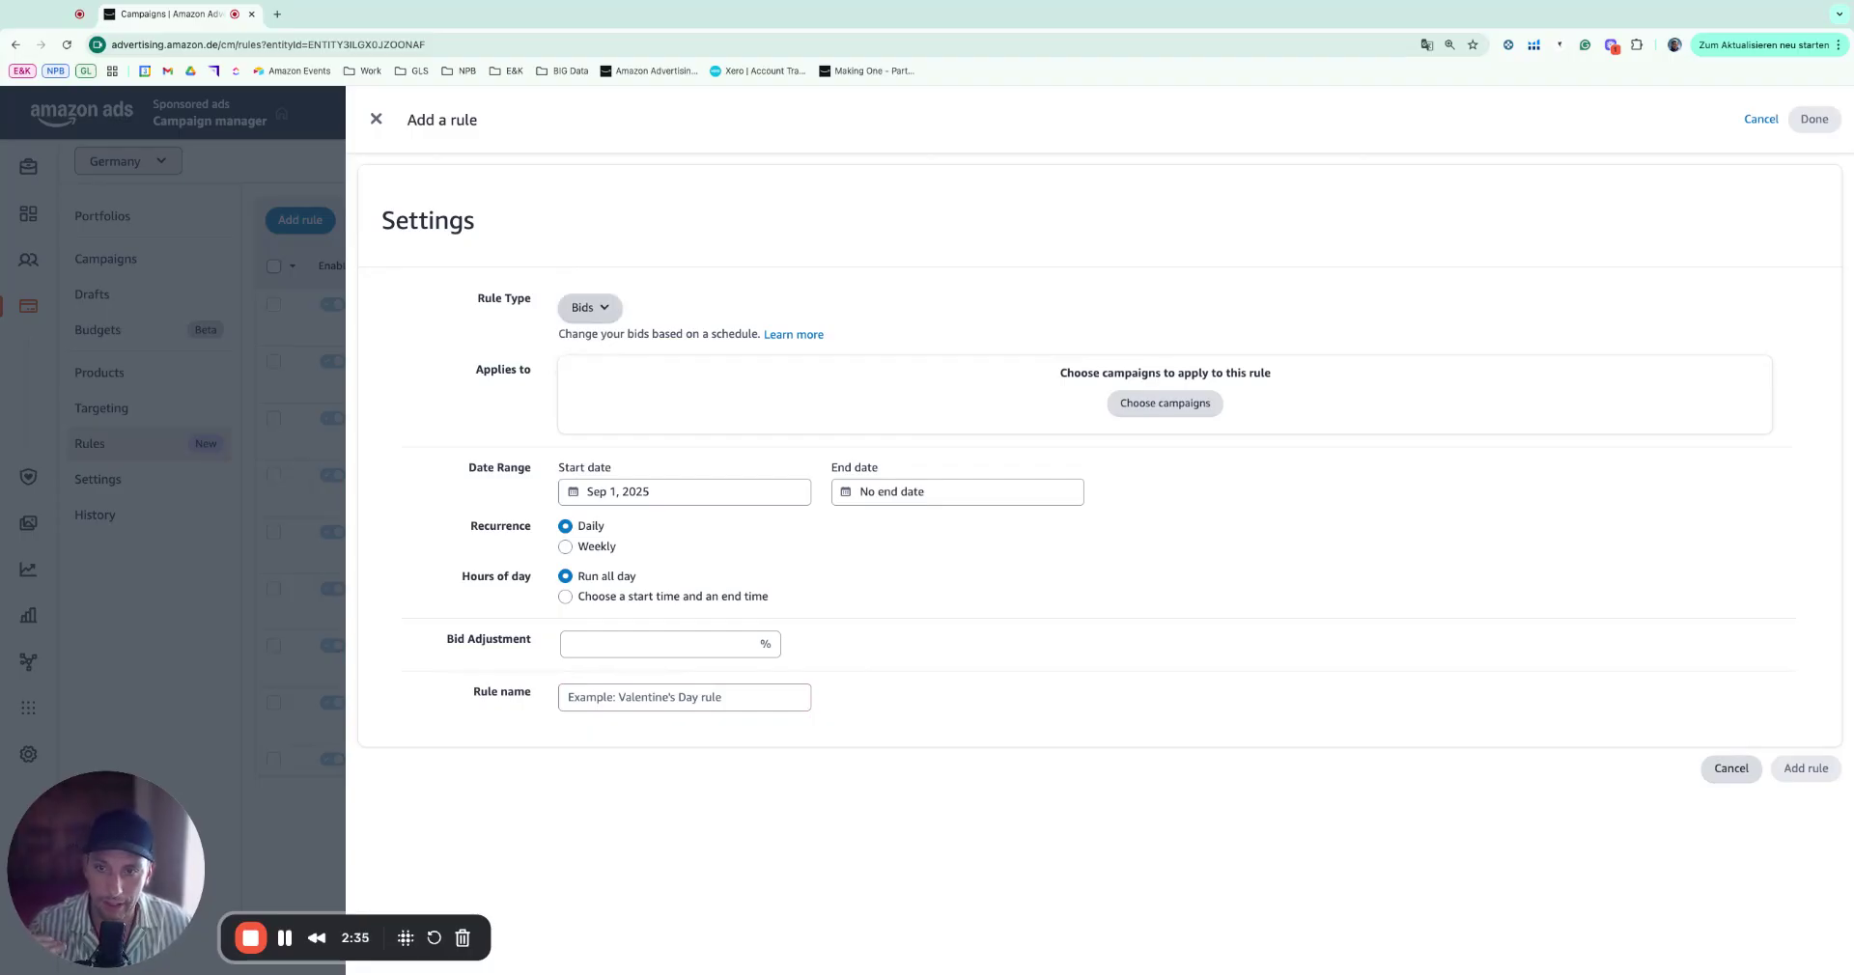
{"action": "left_click", "coordinate": [1153, 406]}
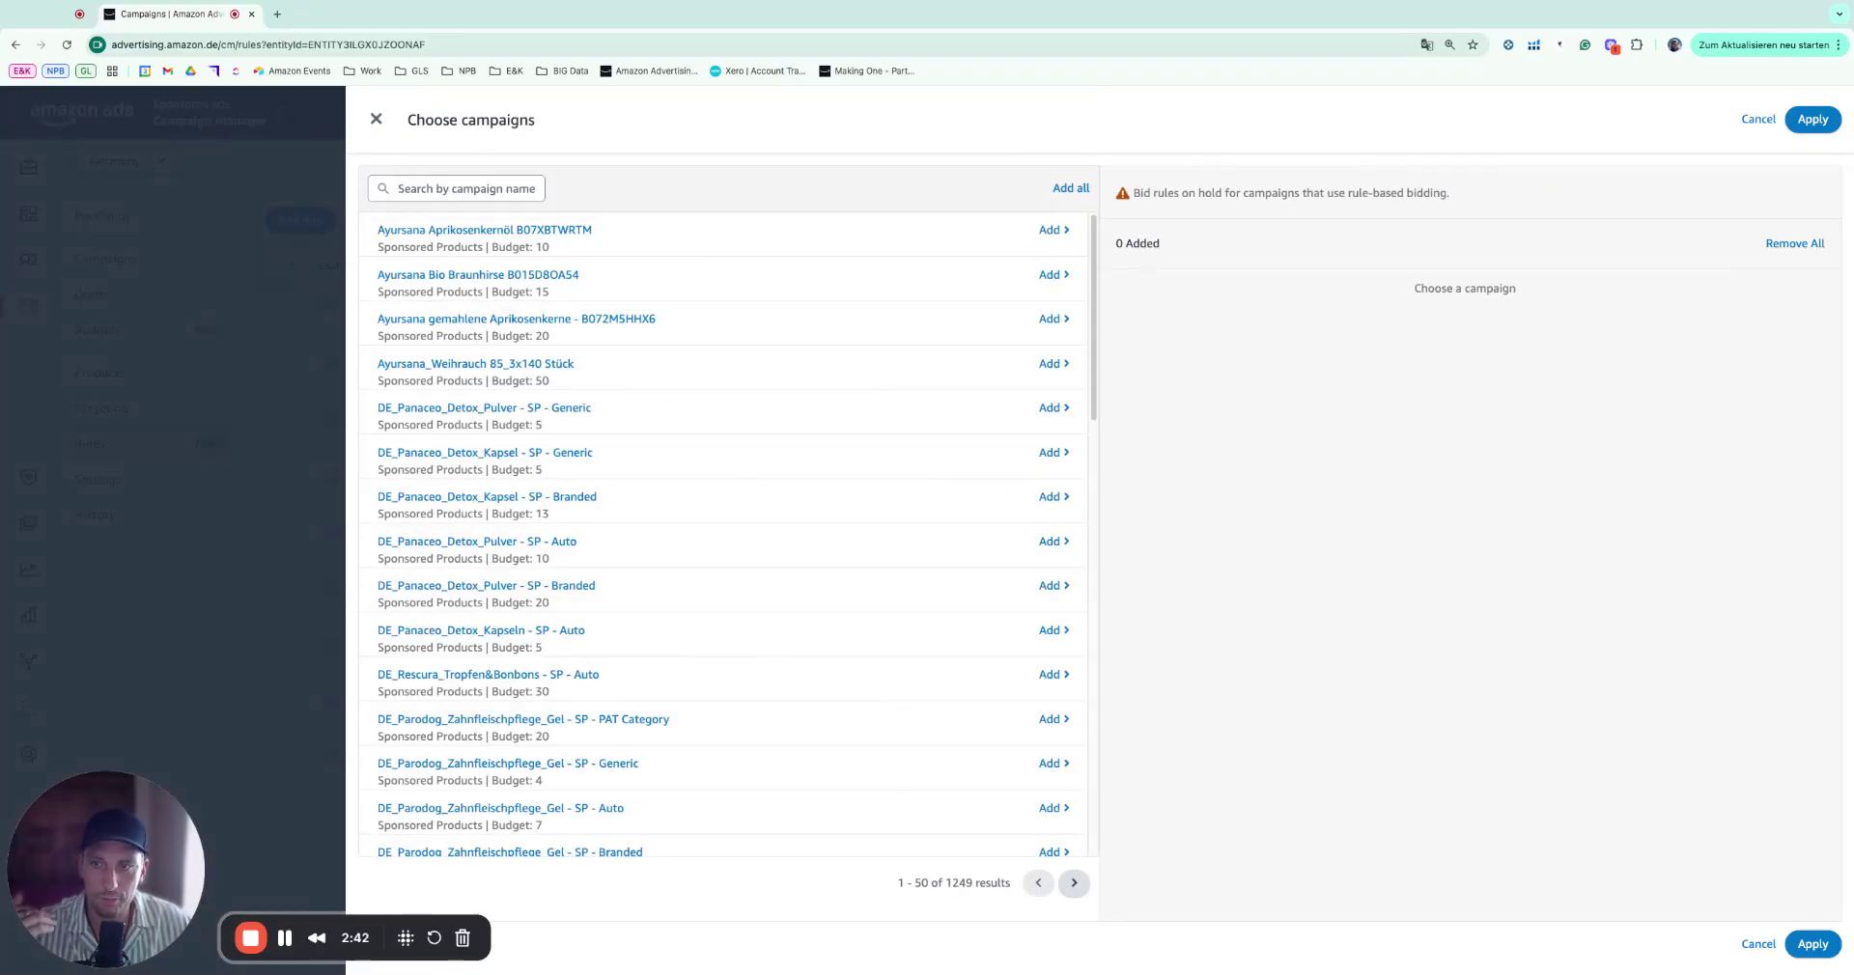
{"action": "left_click", "coordinate": [375, 121]}
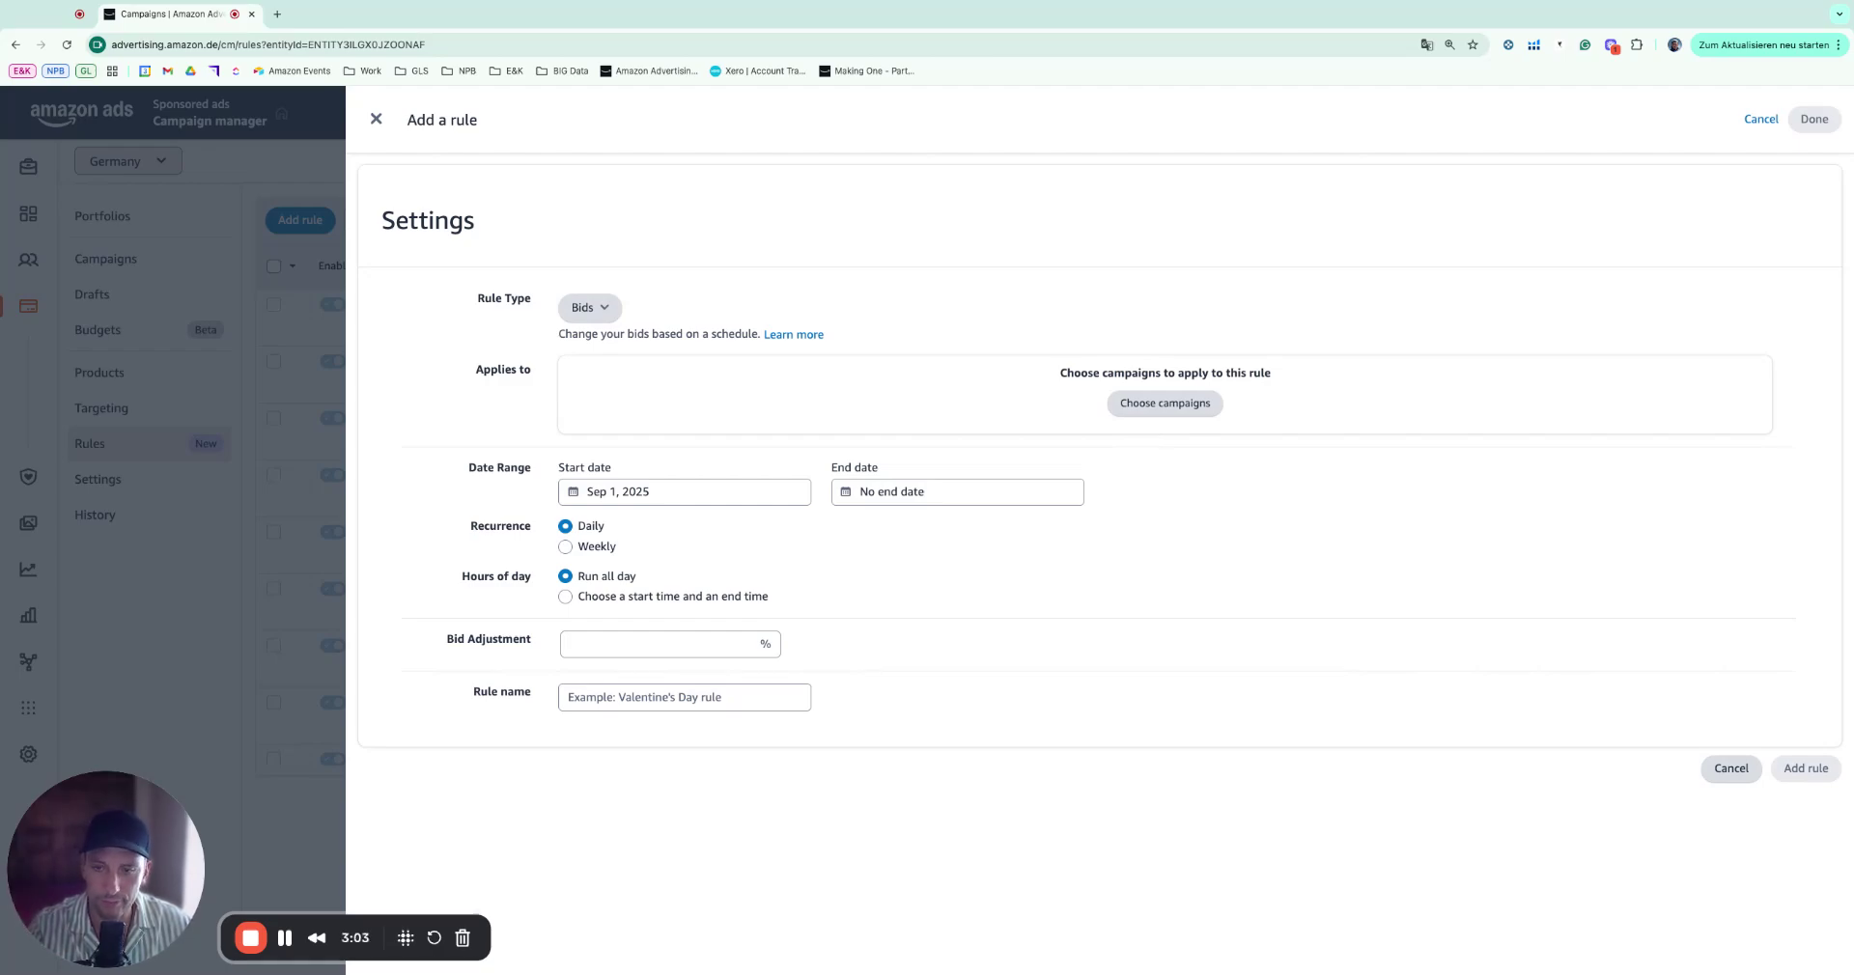
{"action": "left_click", "coordinate": [1164, 403]}
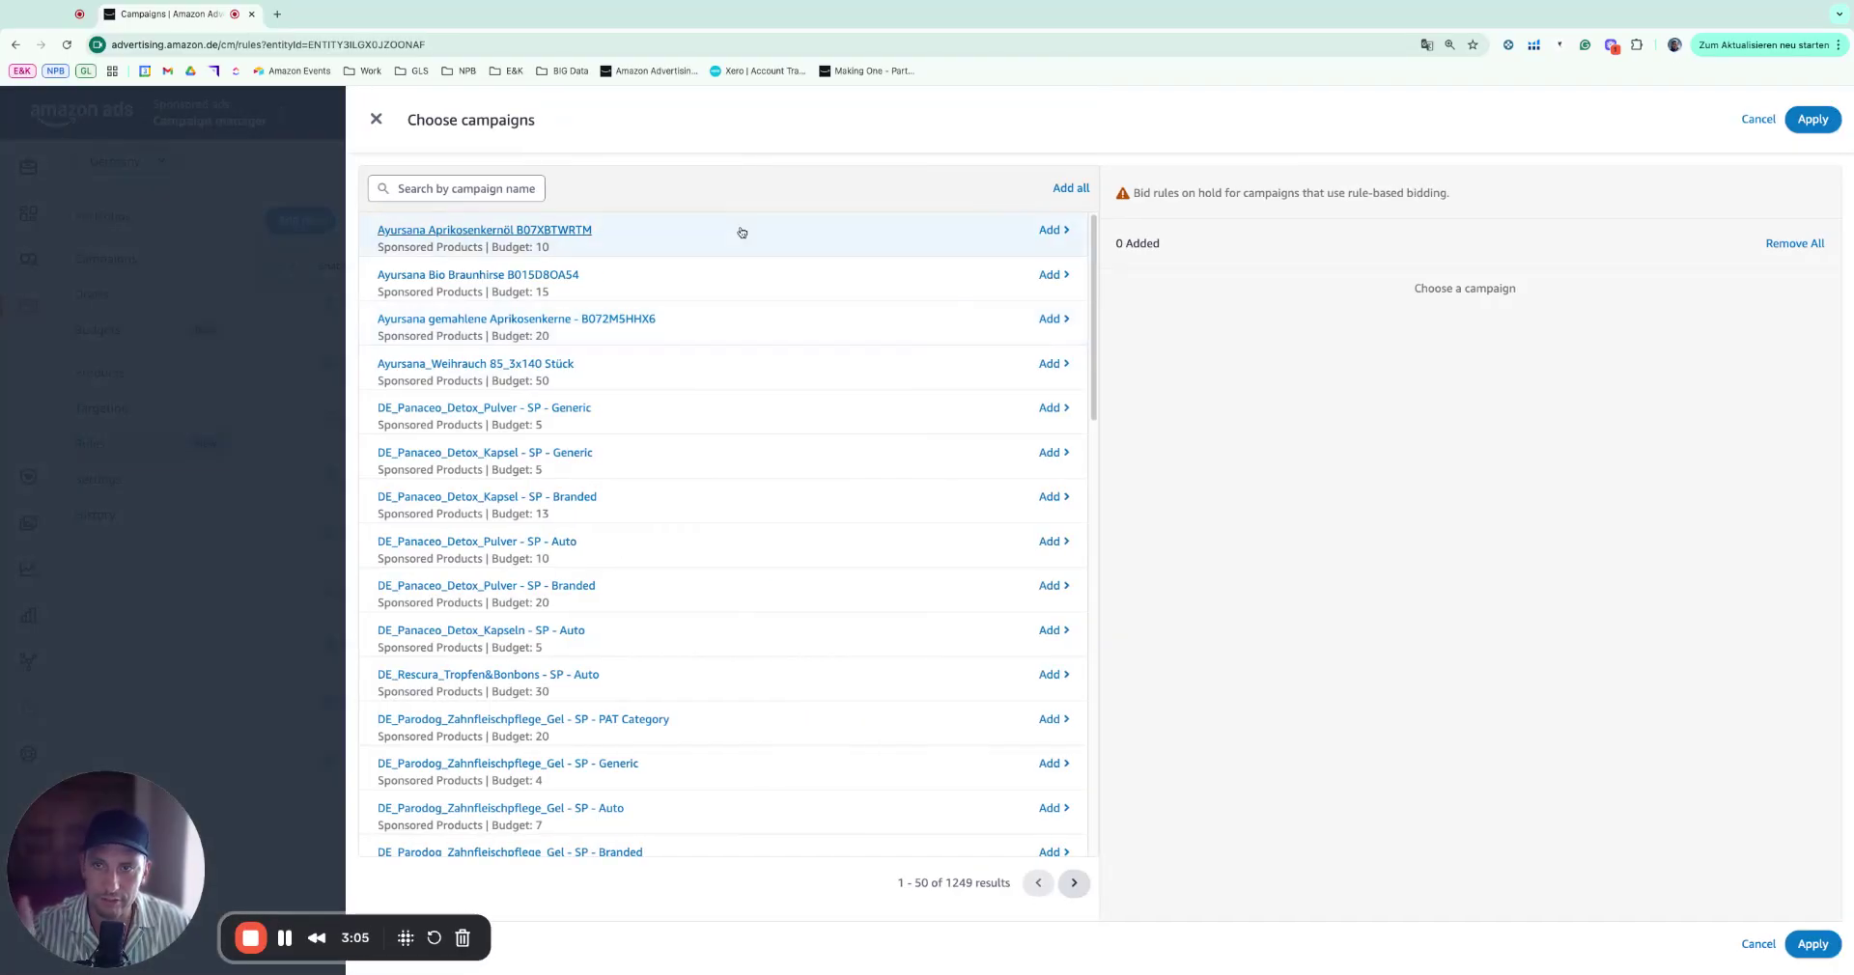
{"action": "left_click", "coordinate": [1071, 187]}
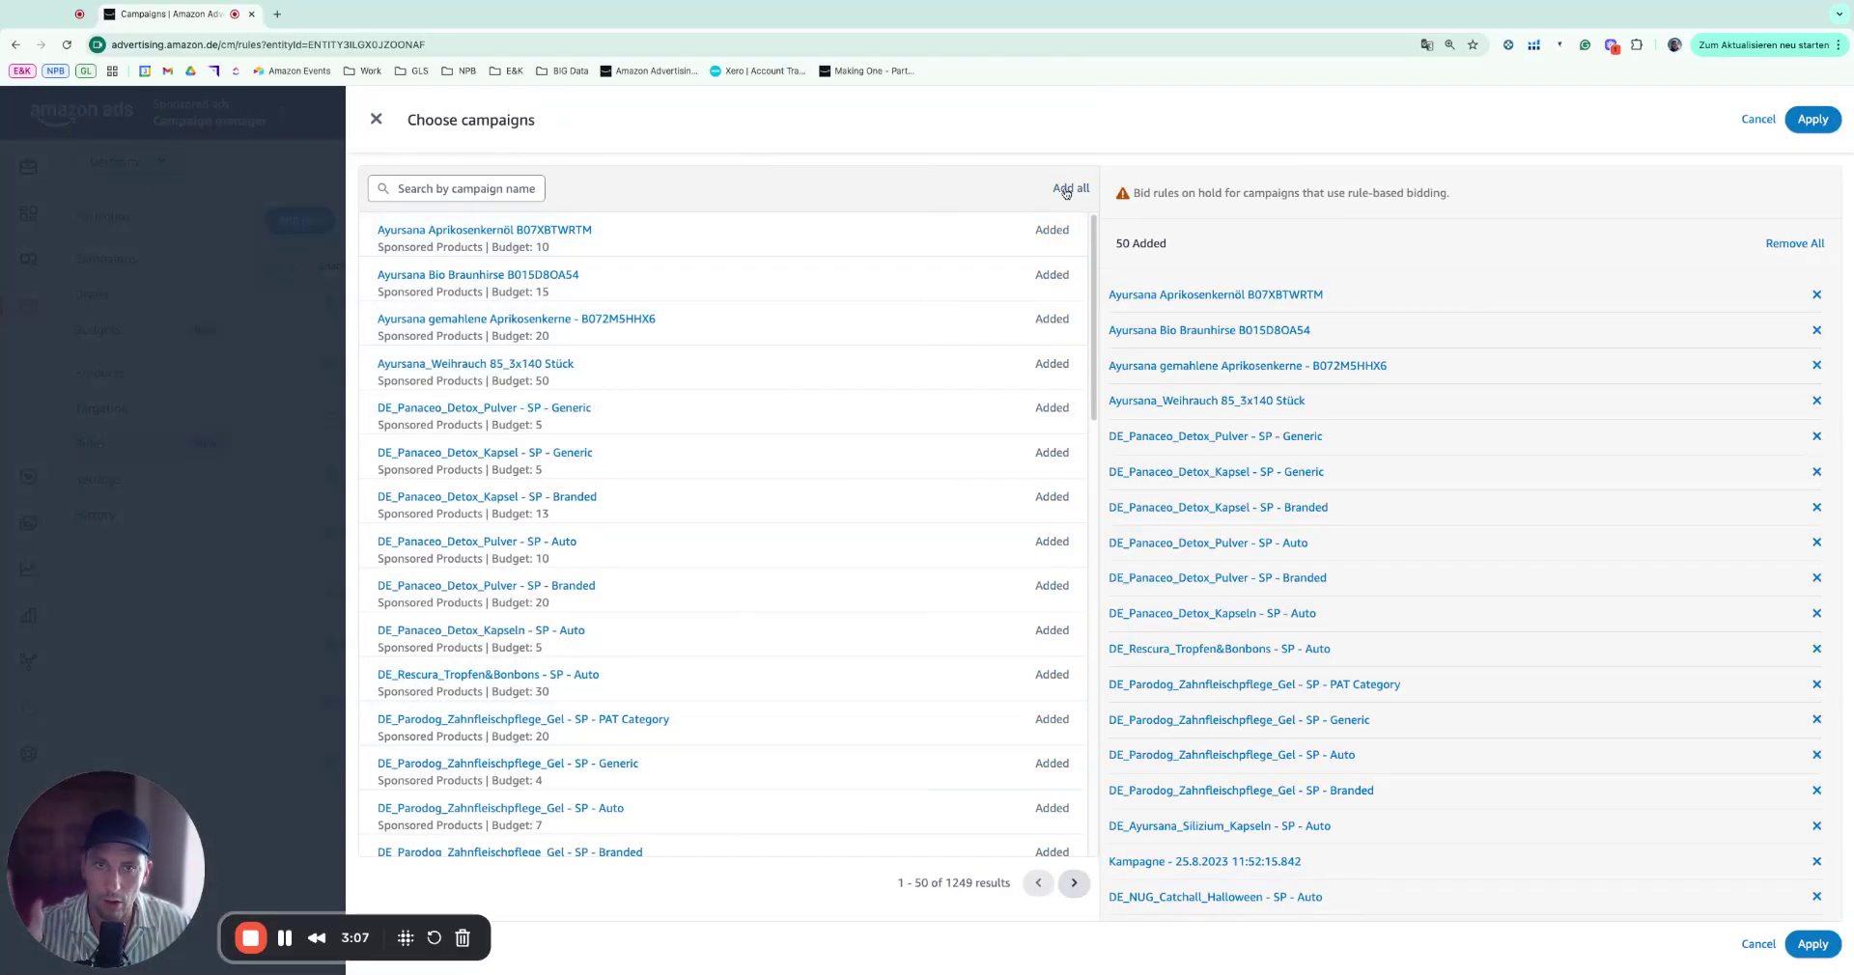
{"action": "left_click", "coordinate": [1073, 882]}
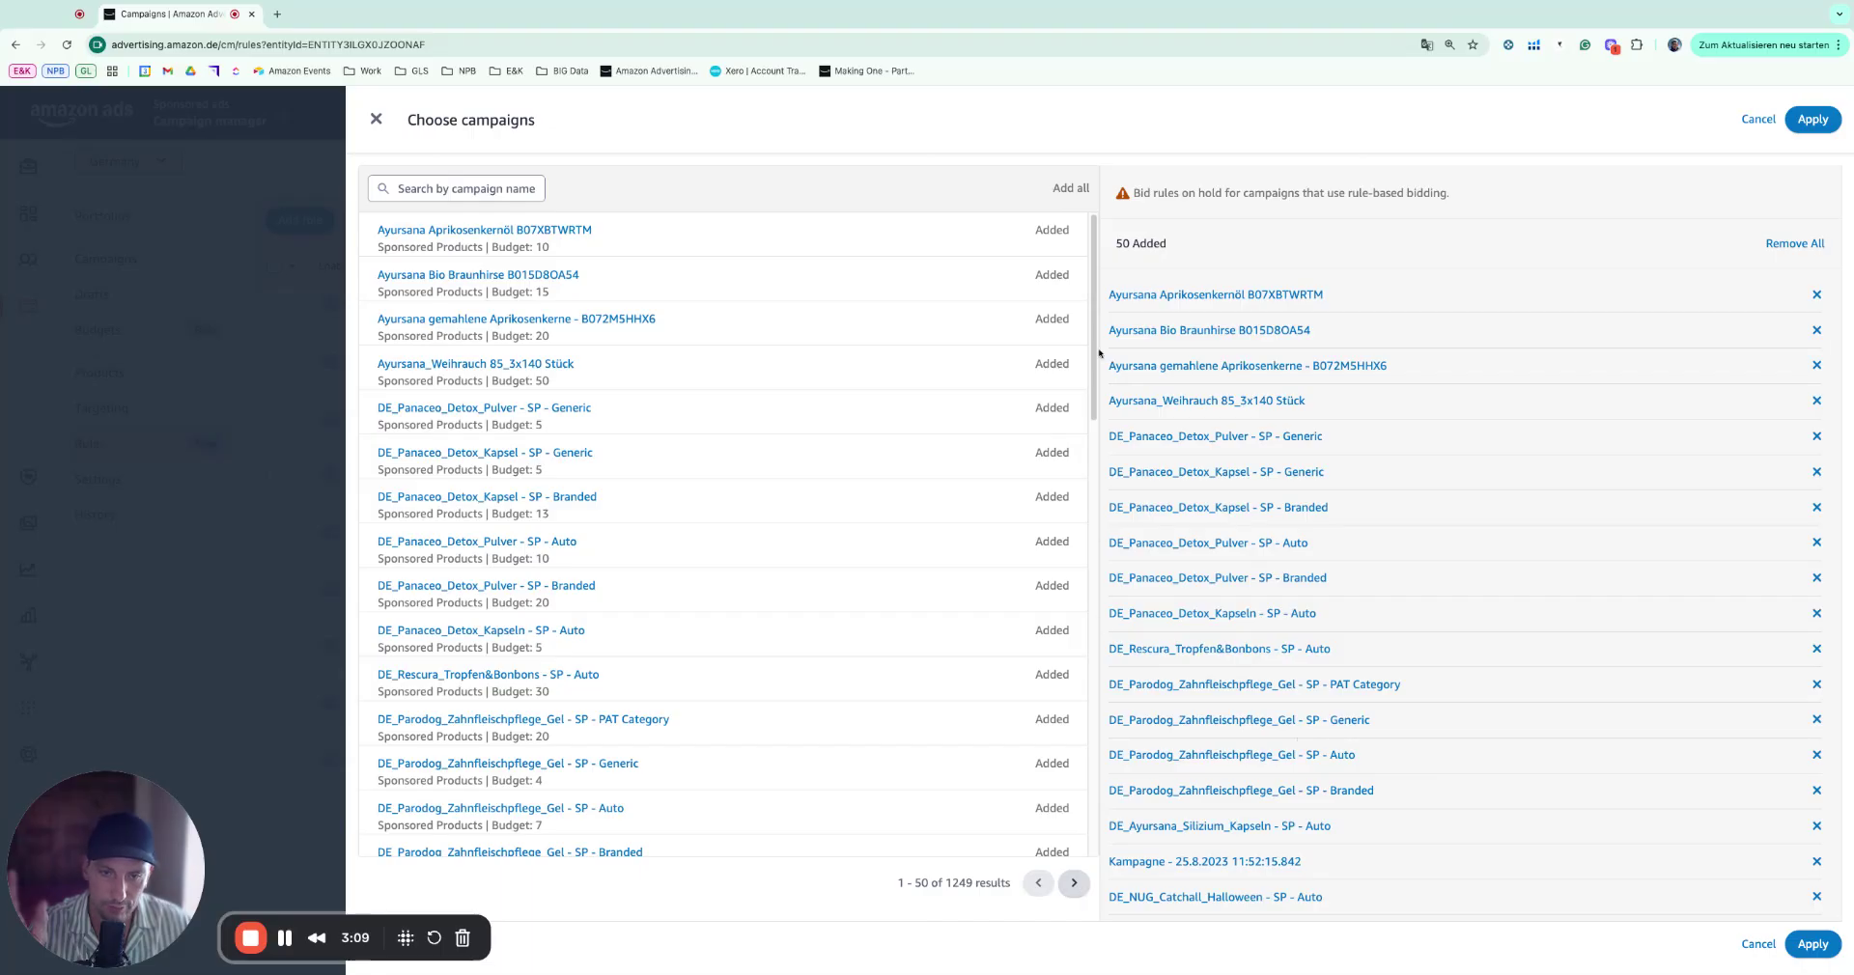
{"action": "left_click", "coordinate": [1066, 199]}
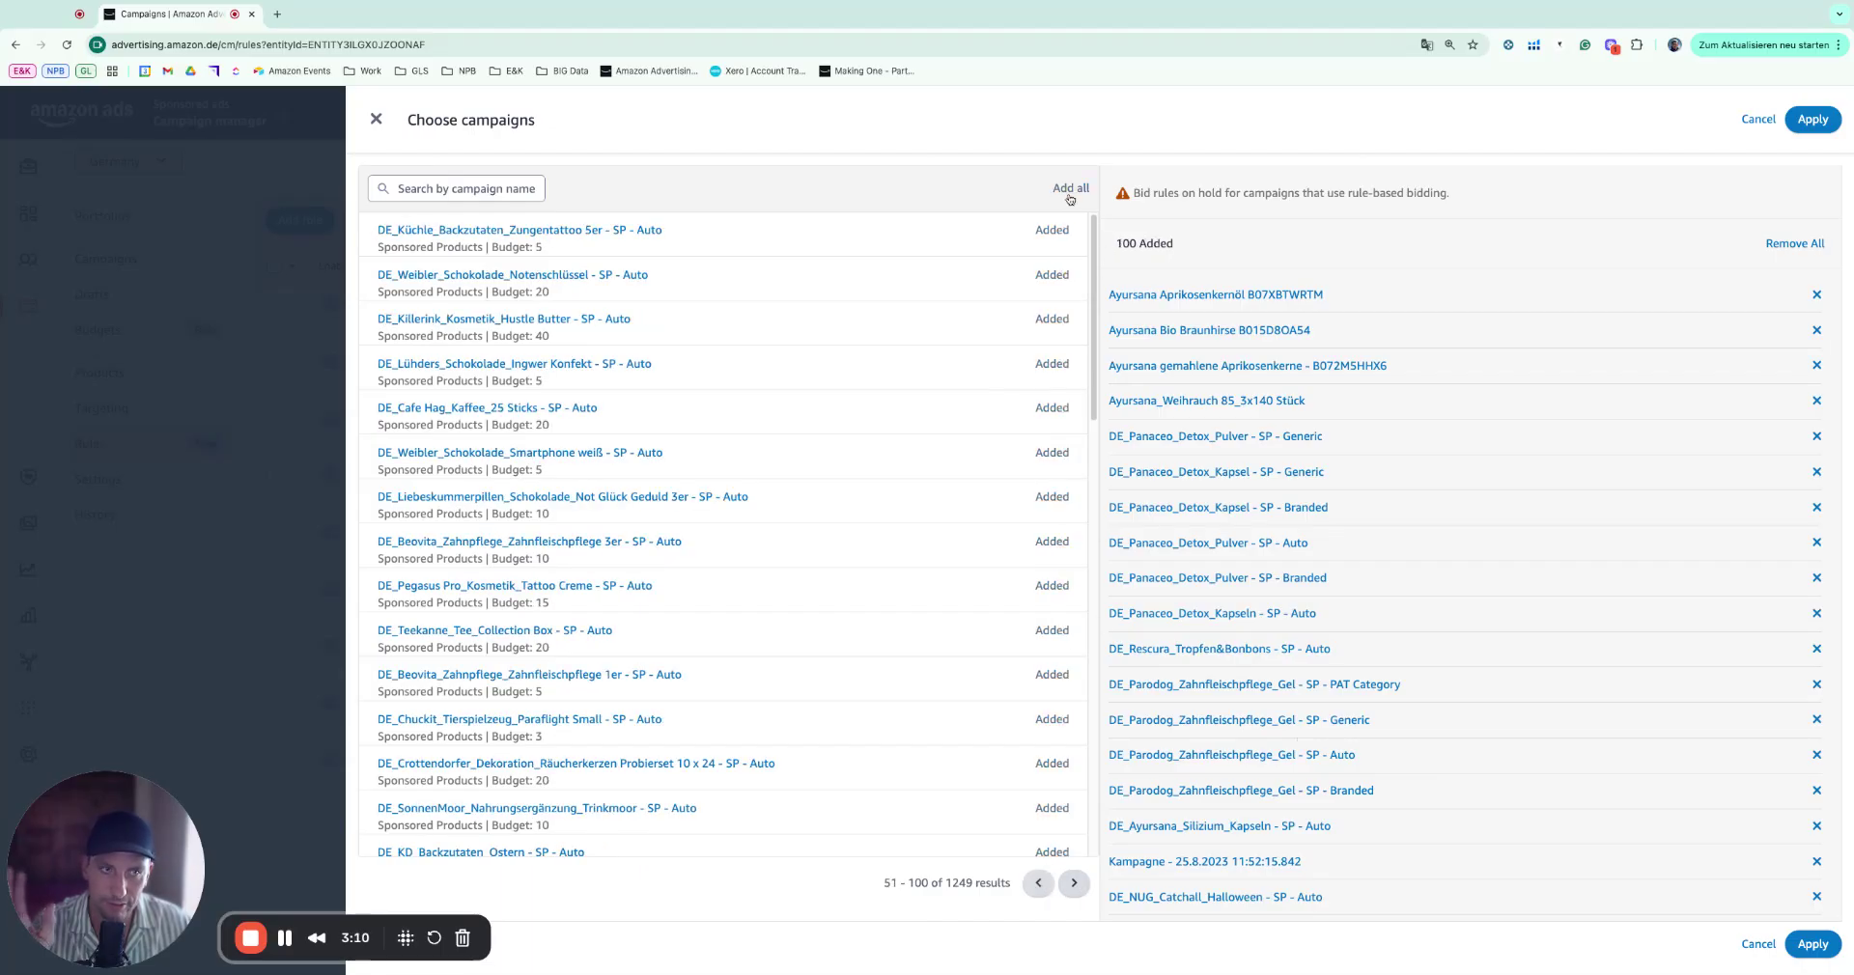
{"action": "left_click", "coordinate": [376, 120]}
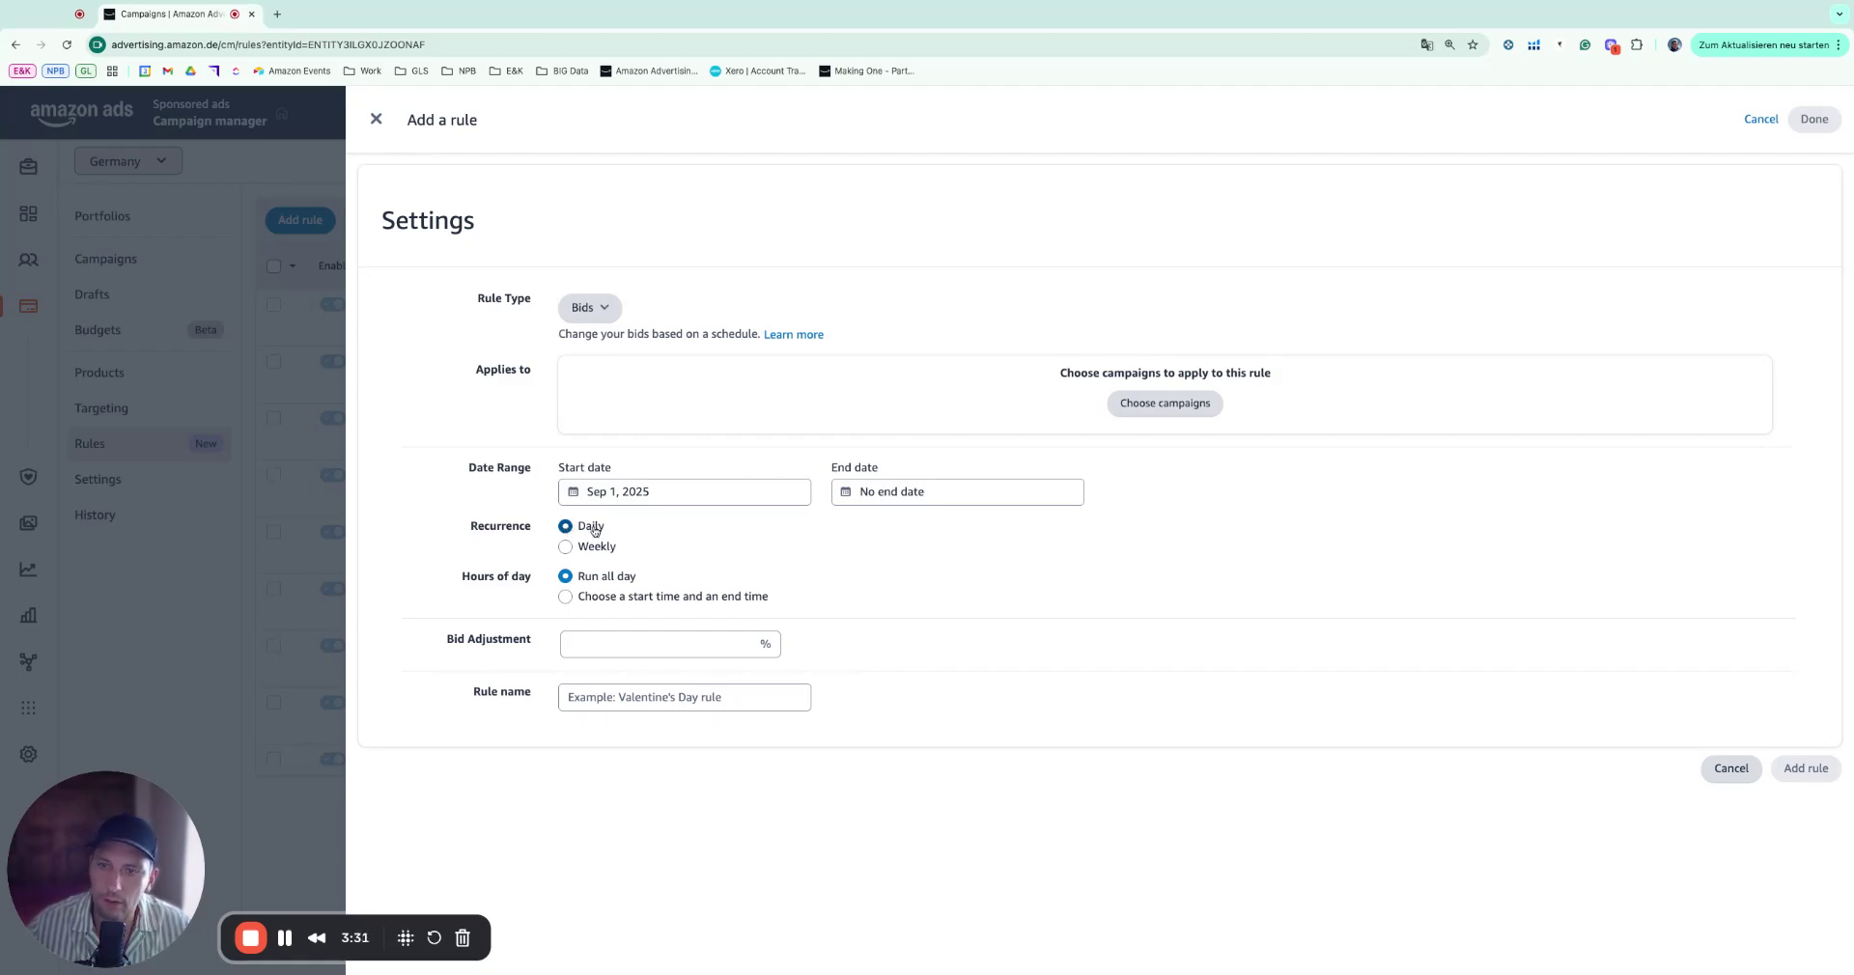
Set the rule's recurrence to weekly on Saturday and Sunday.
{"action": "left_click", "coordinate": [565, 547]}
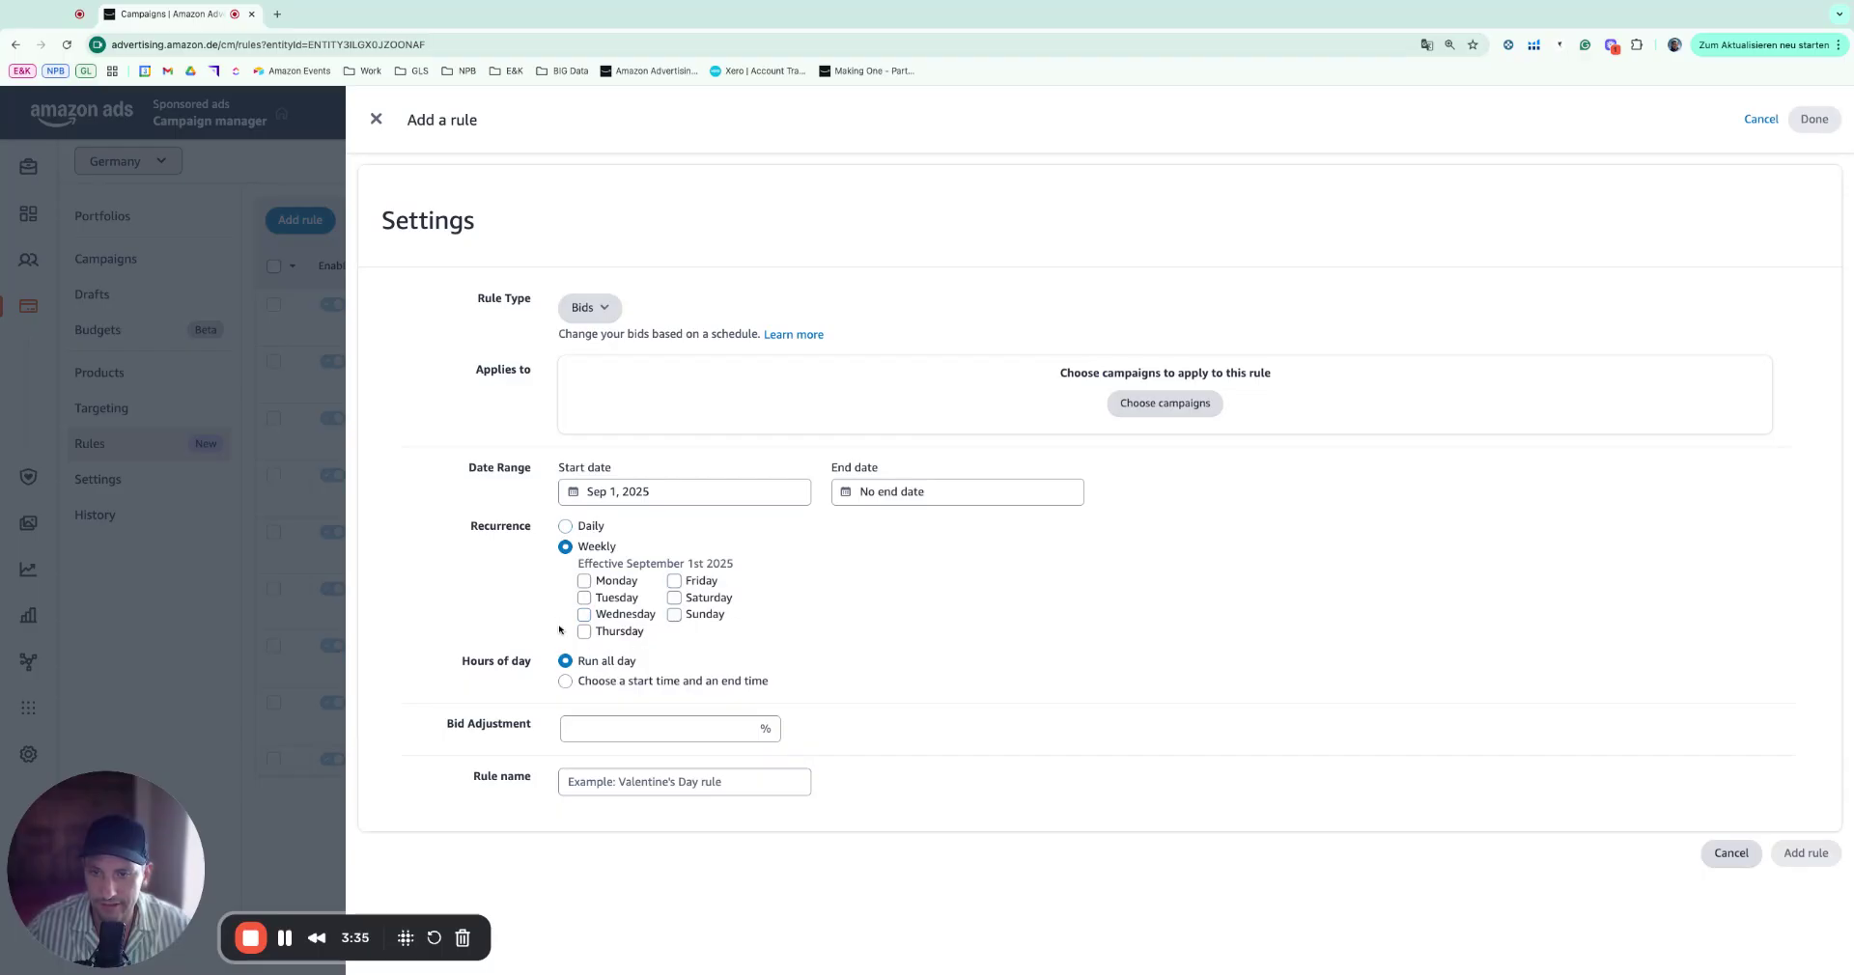
{"action": "left_click", "coordinate": [584, 580]}
{"action": "left_click", "coordinate": [674, 597]}
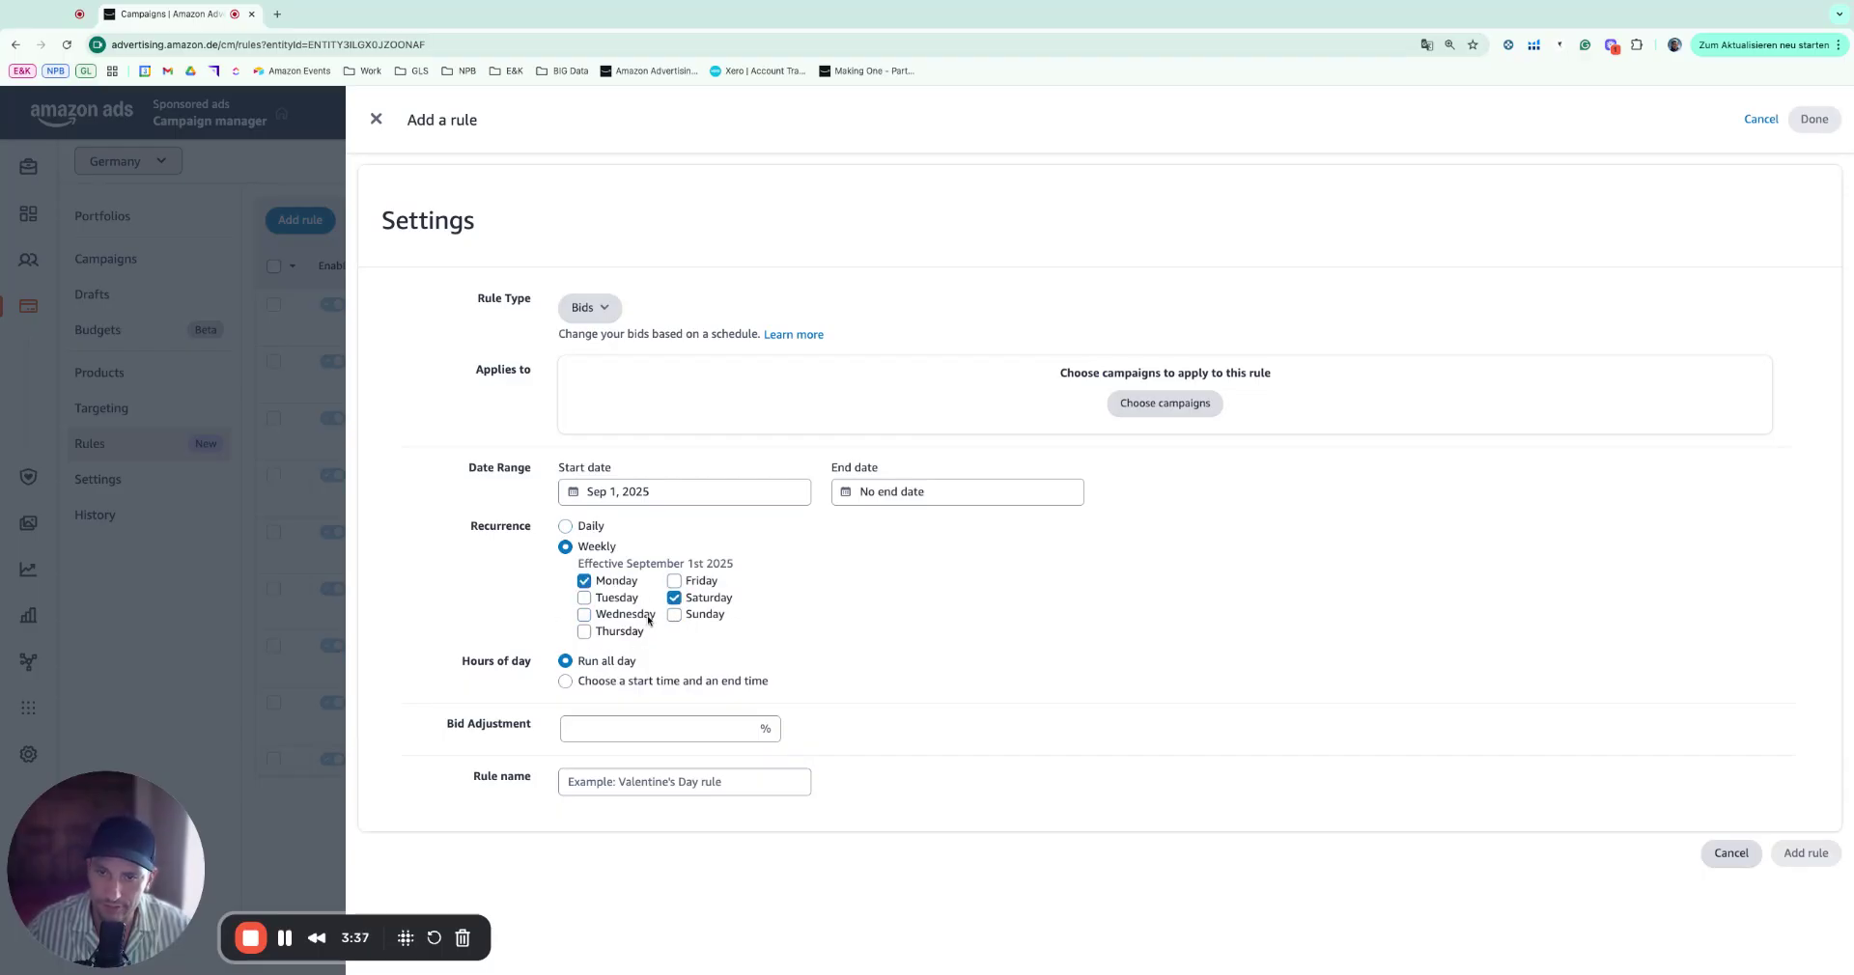
{"action": "left_click", "coordinate": [584, 580]}
{"action": "left_click", "coordinate": [674, 597]}
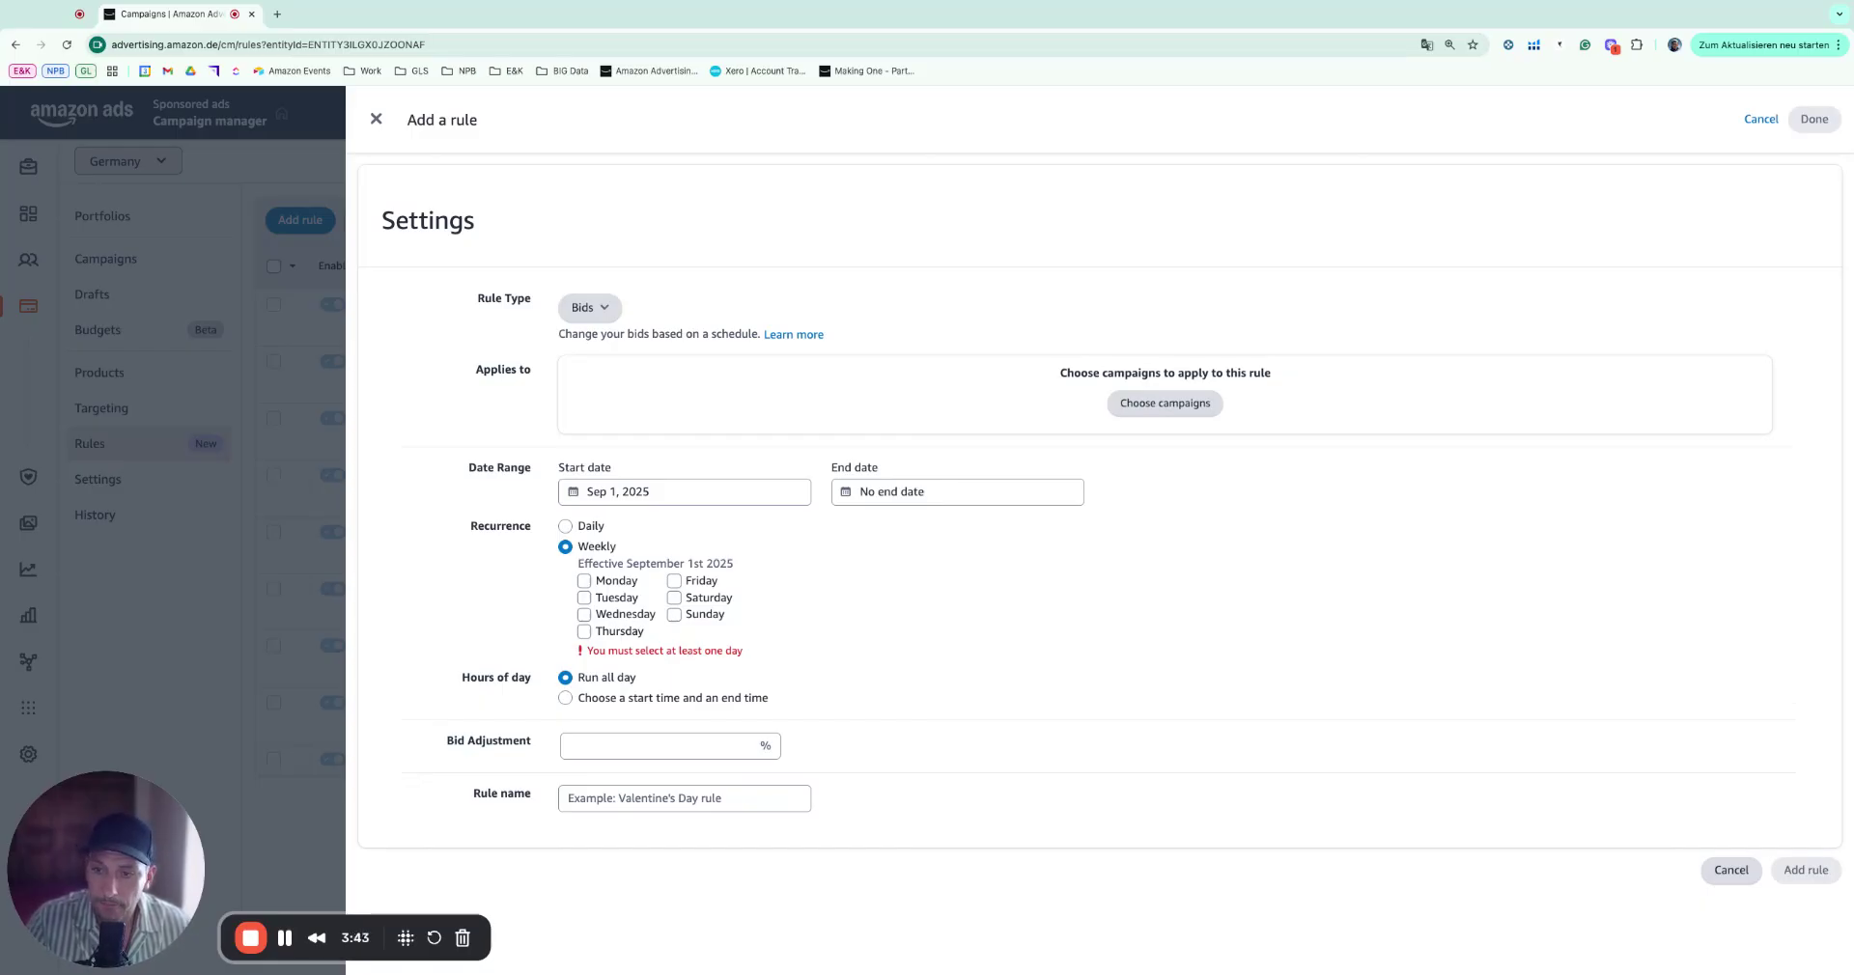
{"action": "left_click", "coordinate": [674, 597]}
{"action": "left_click", "coordinate": [674, 614]}
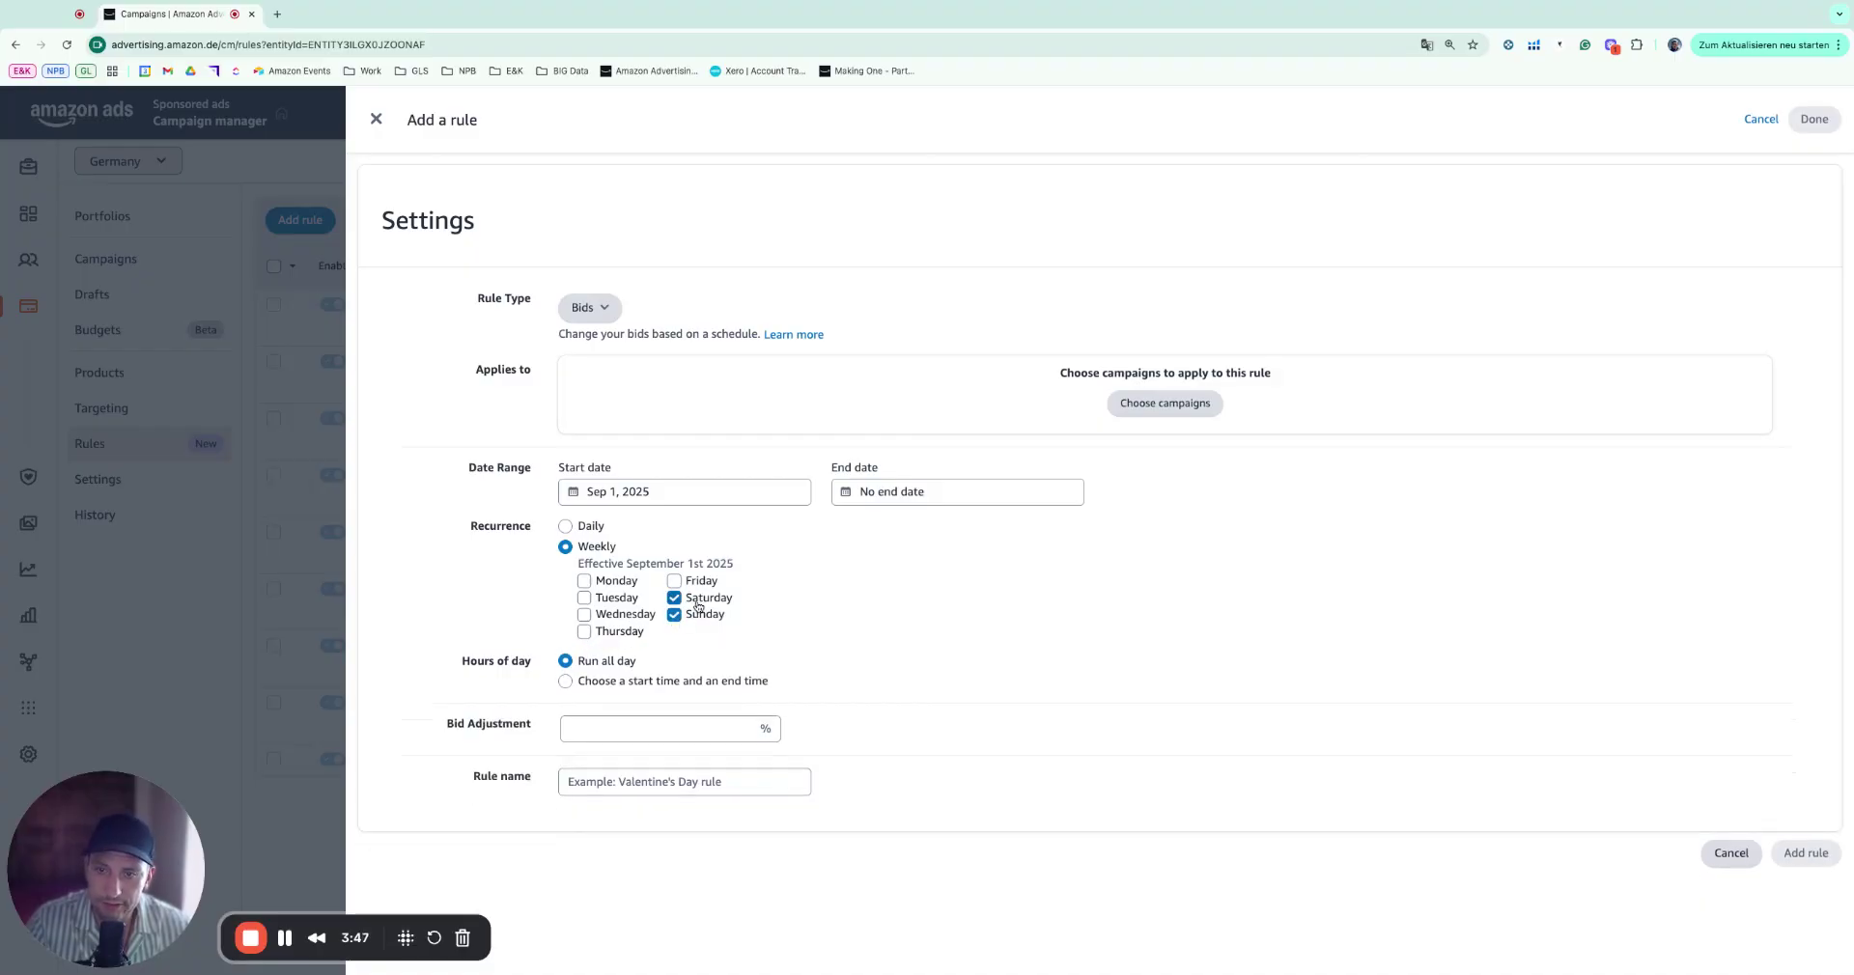
Set the bid adjustment to 10% and name the rule "Weekend SP Boost".
{"action": "left_click", "coordinate": [584, 729]}
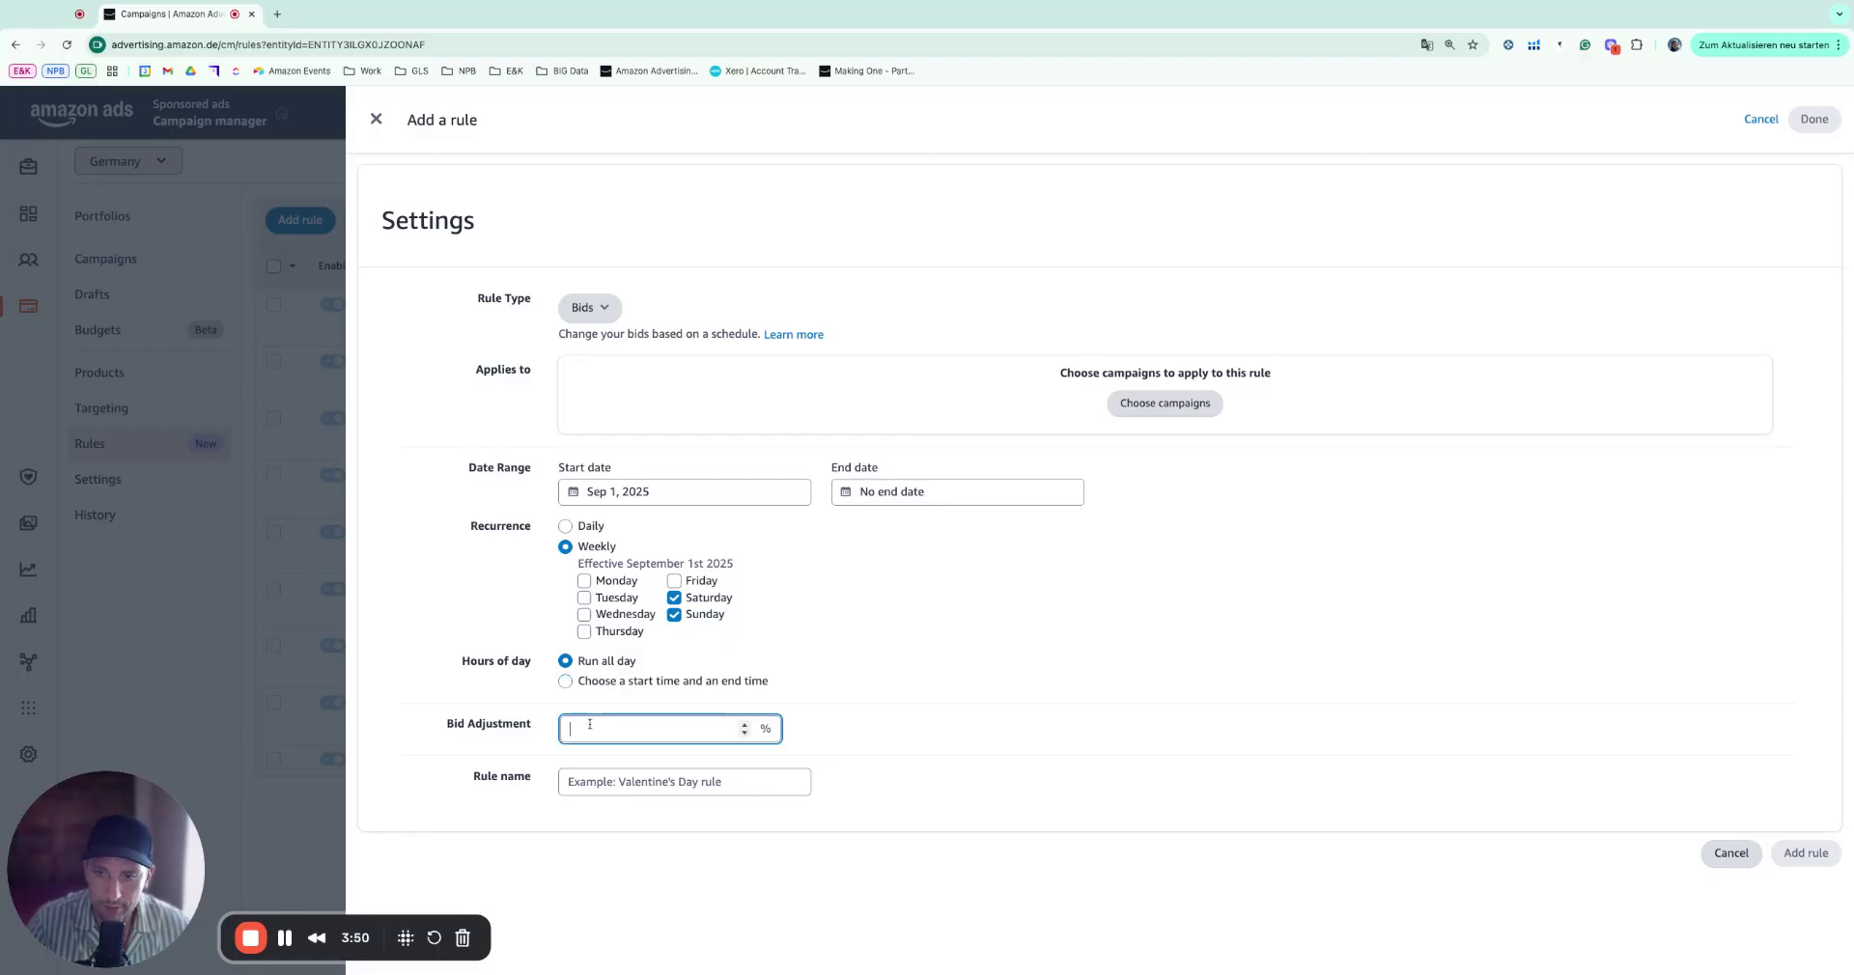
{"action": "type", "text": "10"}
{"action": "left_click", "coordinate": [593, 777]}
{"action": "type", "text": "W"}
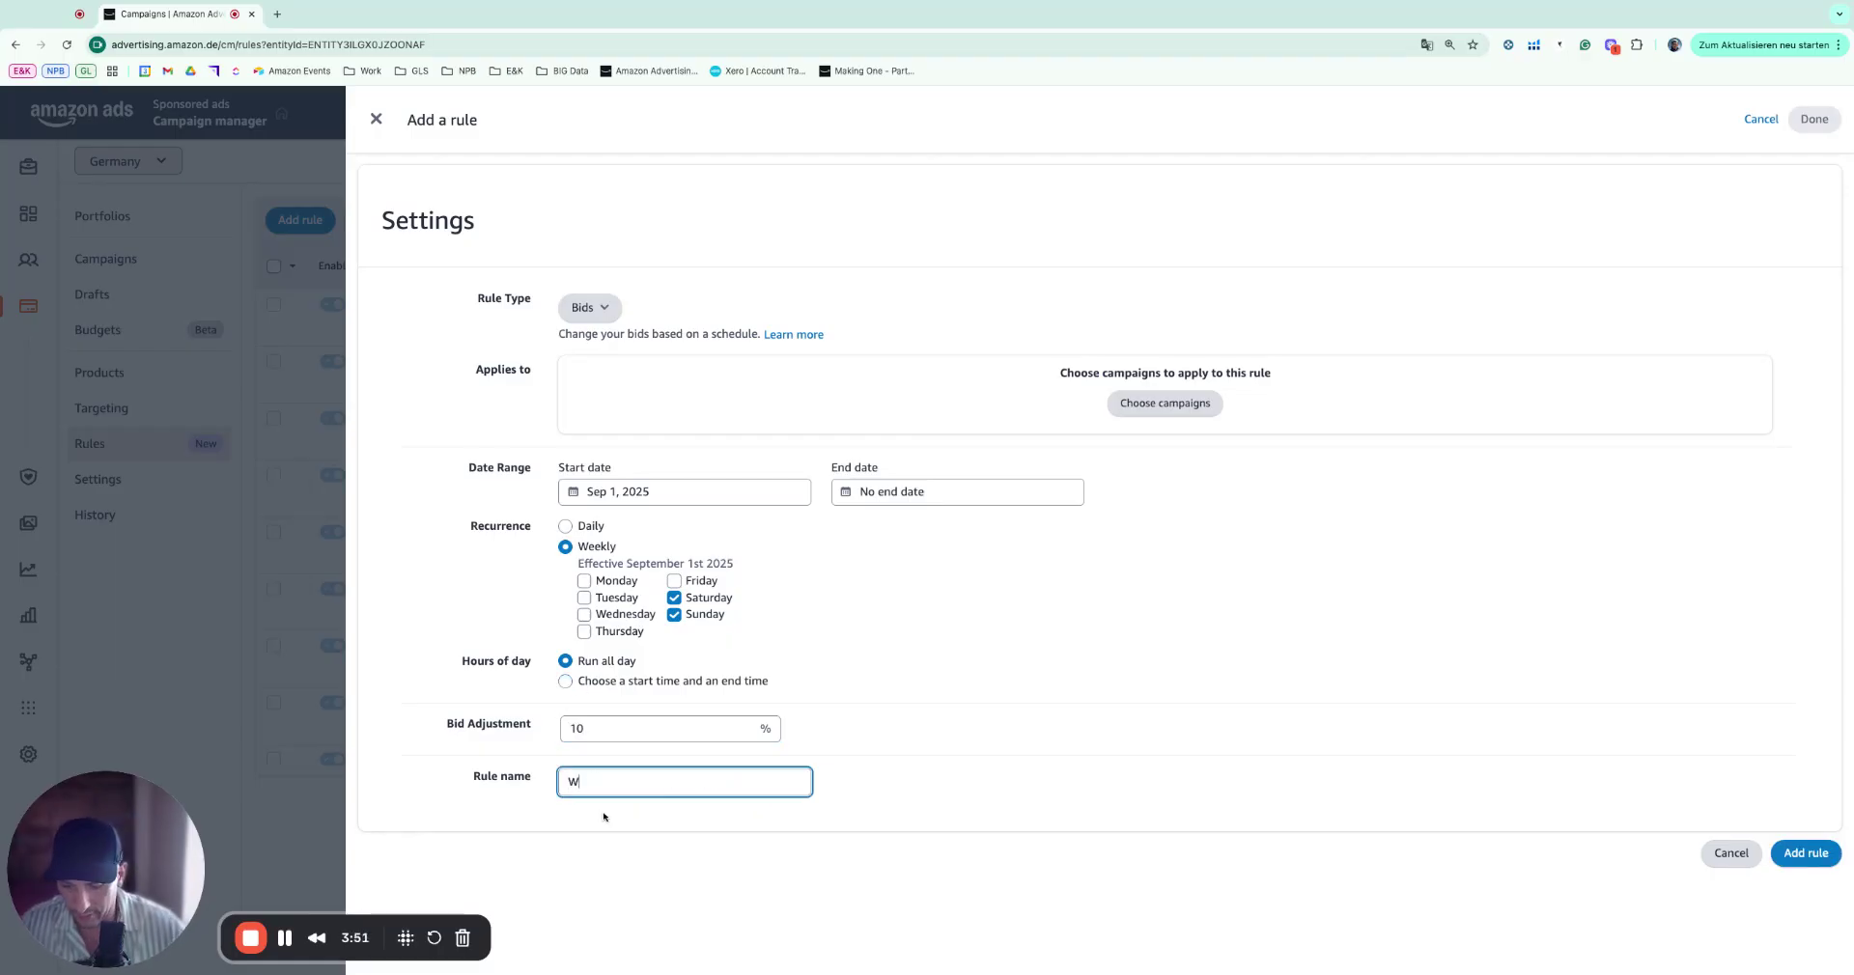
{"action": "type", "text": "eekend SP"}
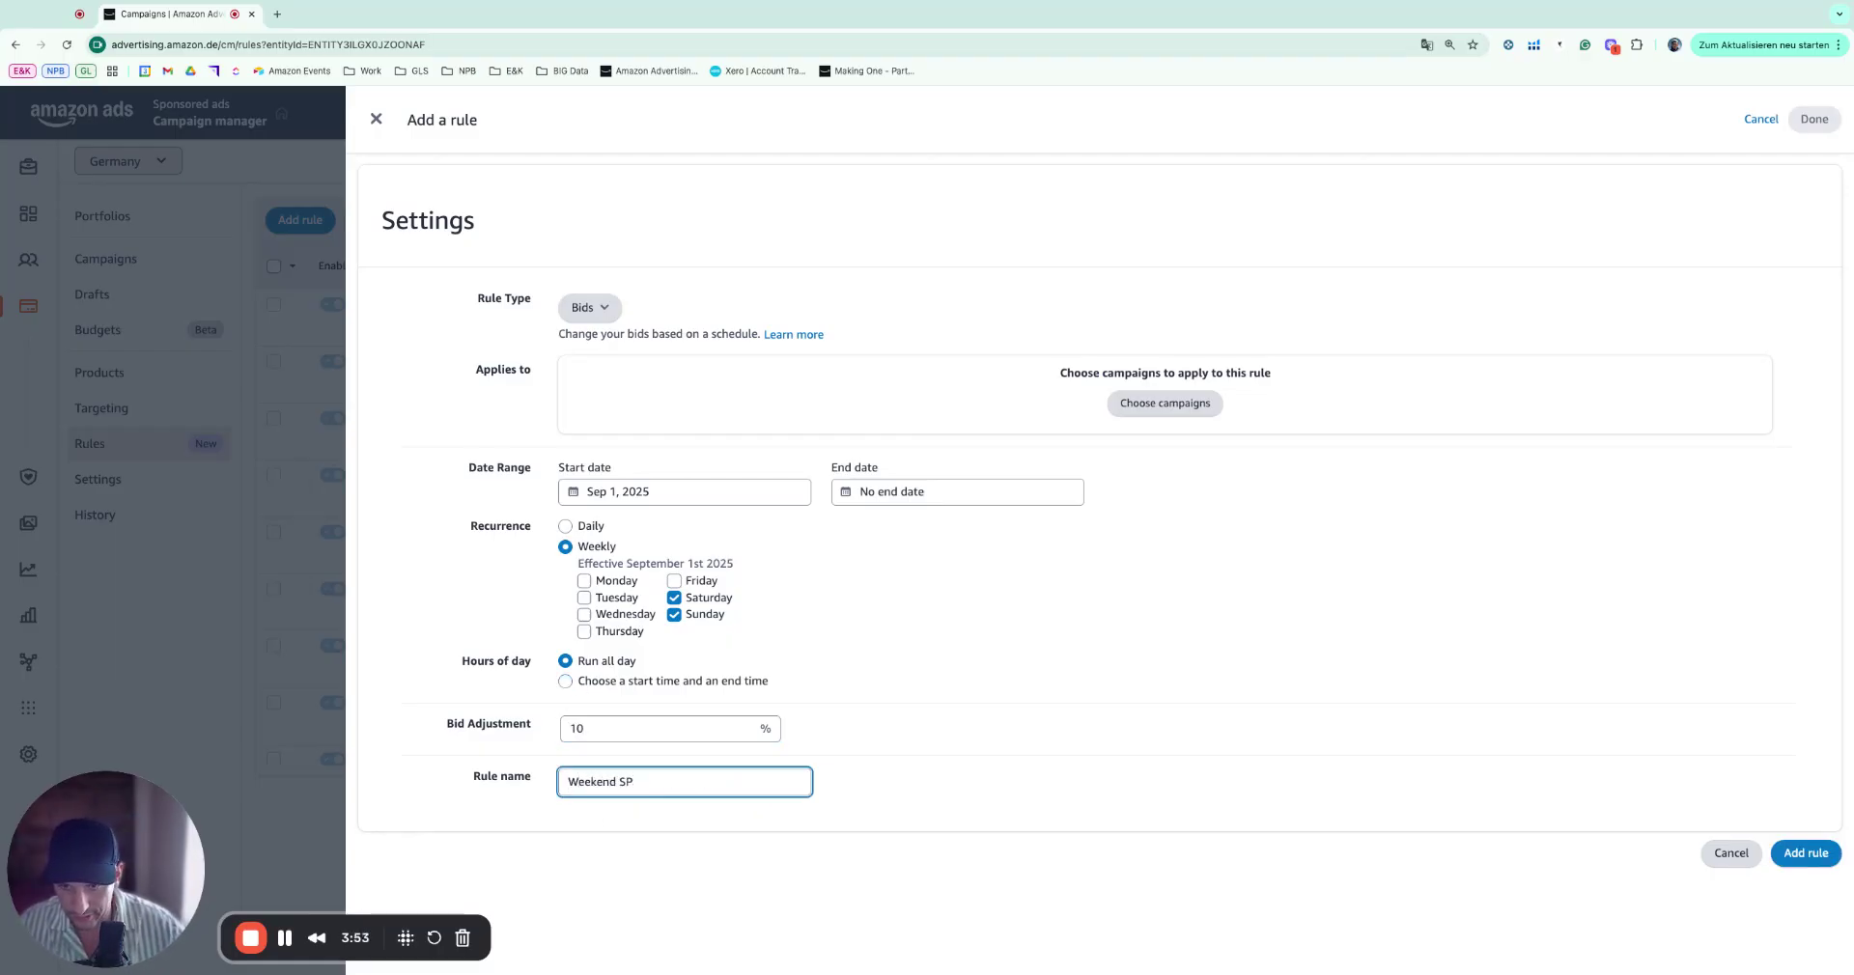
{"action": "type", "text": " Boost"}
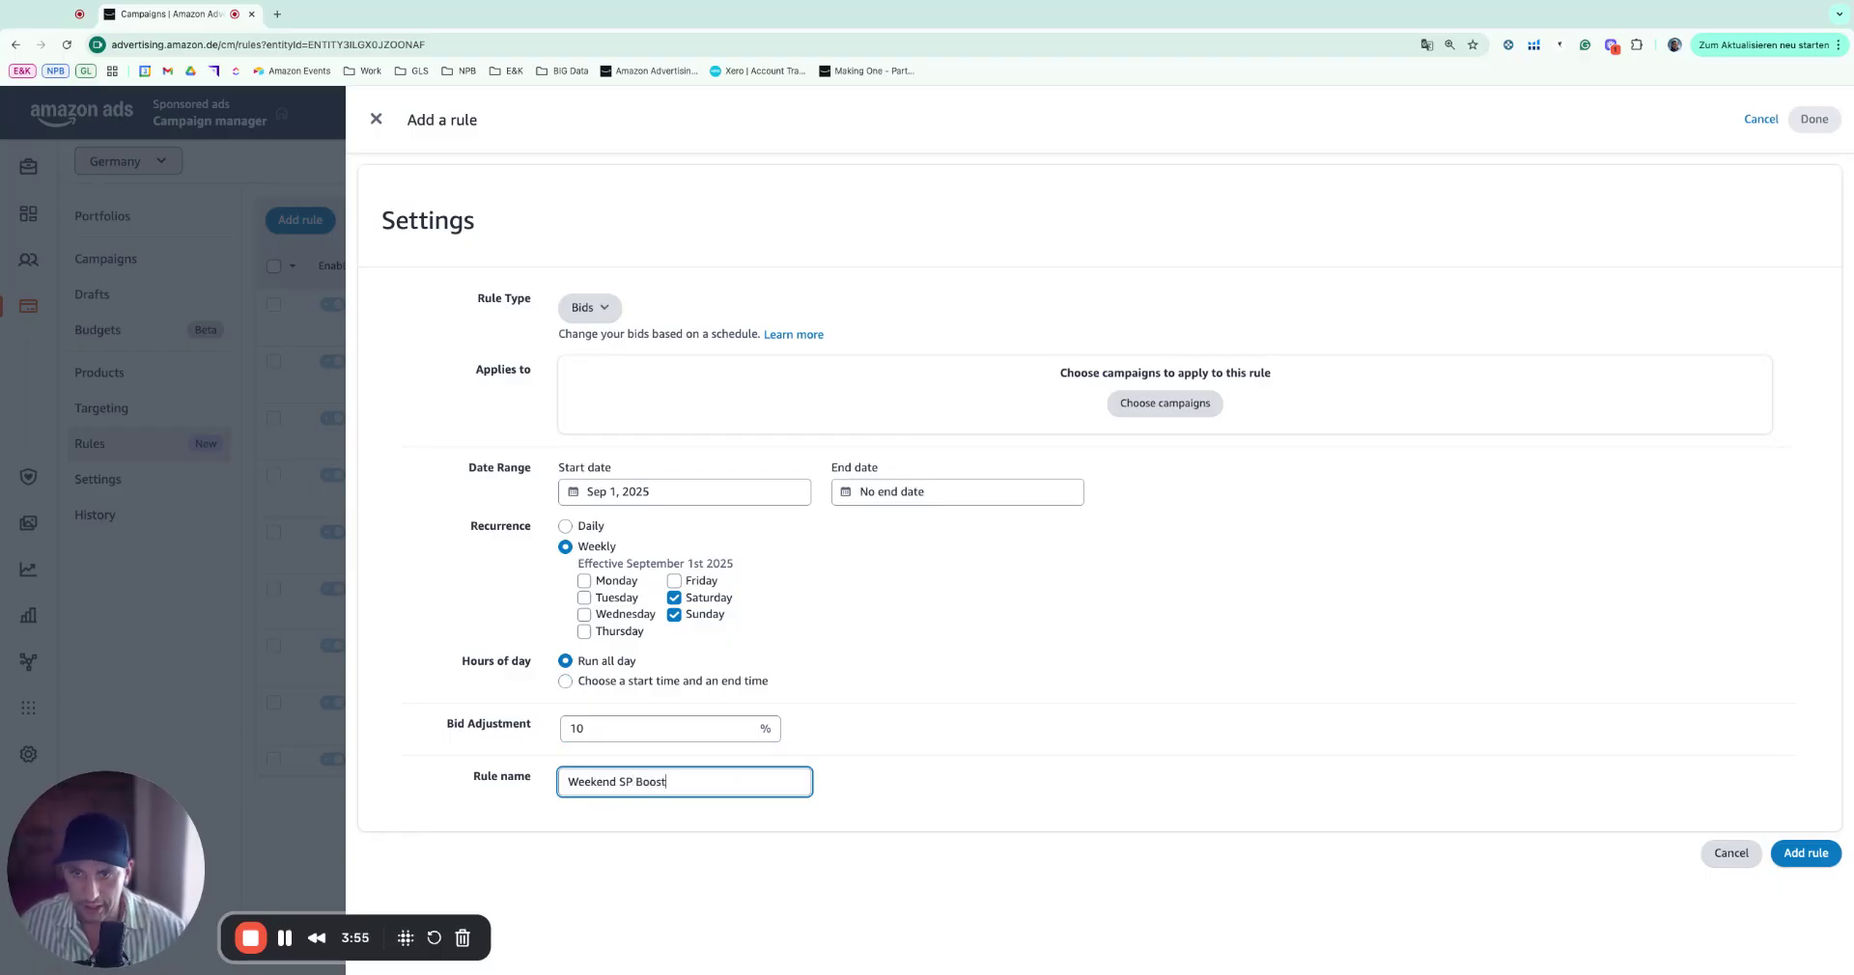
Browse the list of campaigns that the rule can apply to, without adding any.
{"action": "left_click", "coordinate": [1165, 404]}
{"action": "scroll", "coordinate": [749, 626], "scroll_direction": "down", "scroll_amount": 15}
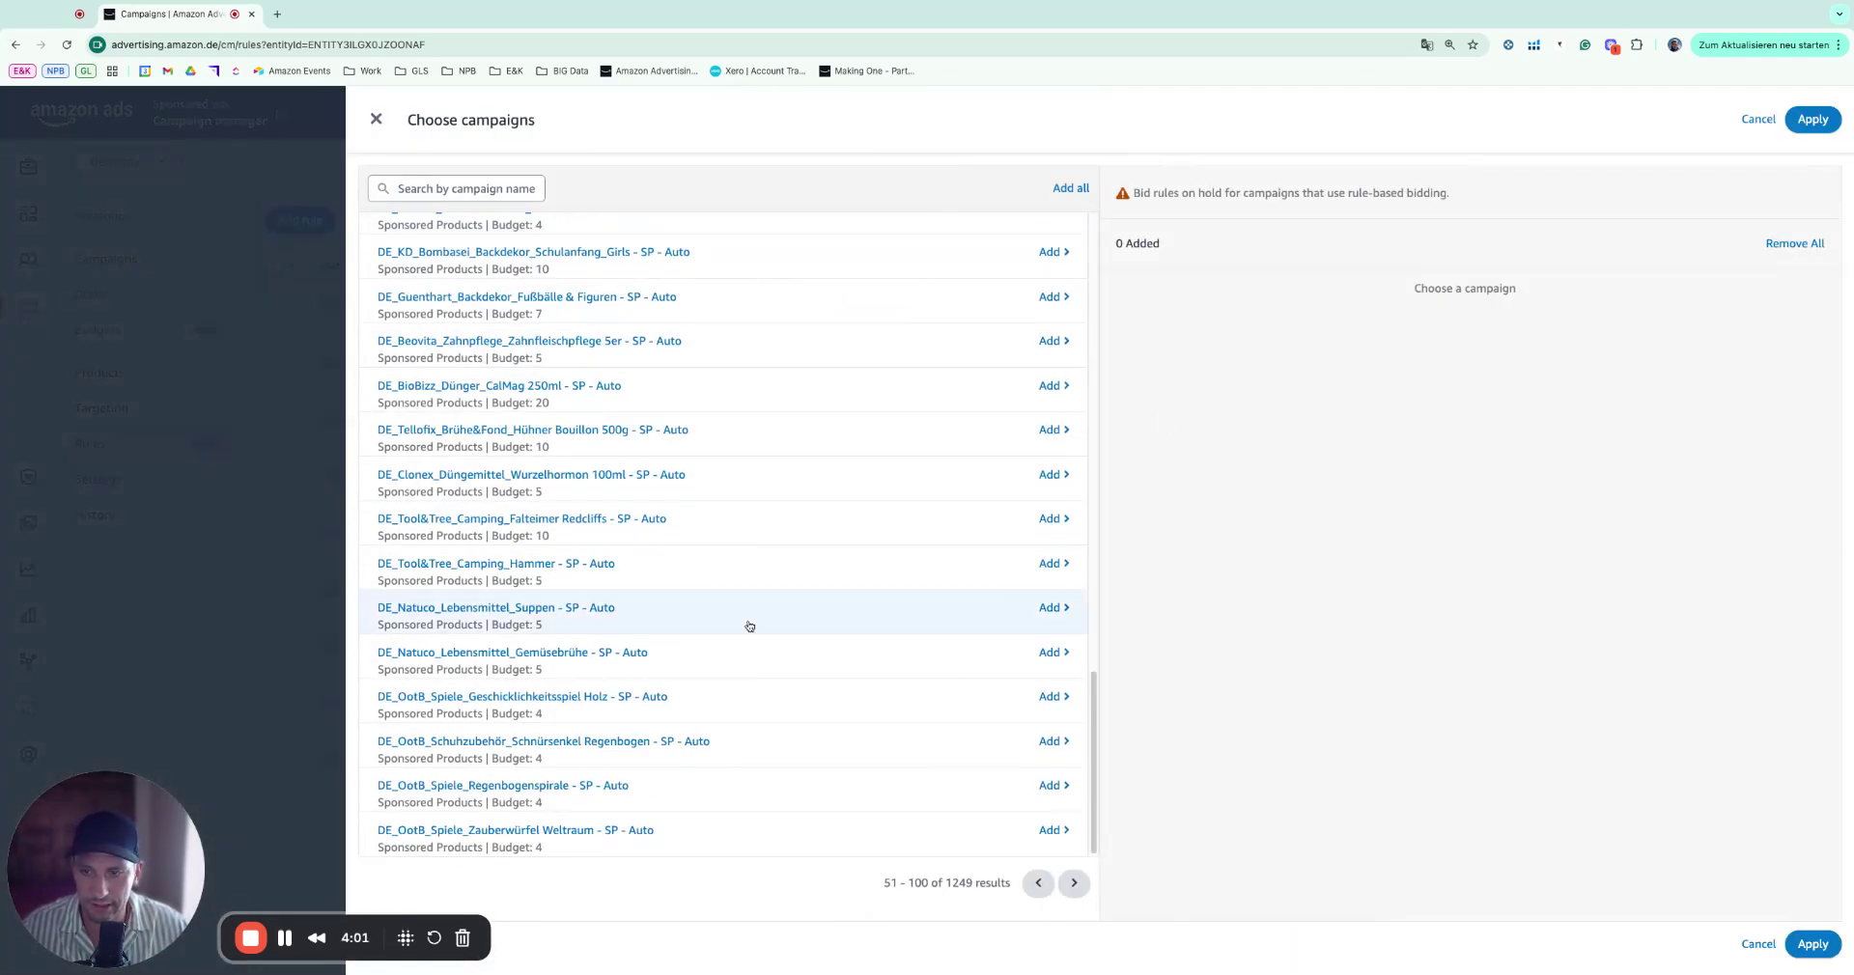
{"action": "scroll", "coordinate": [765, 315], "scroll_direction": "up", "scroll_amount": 15}
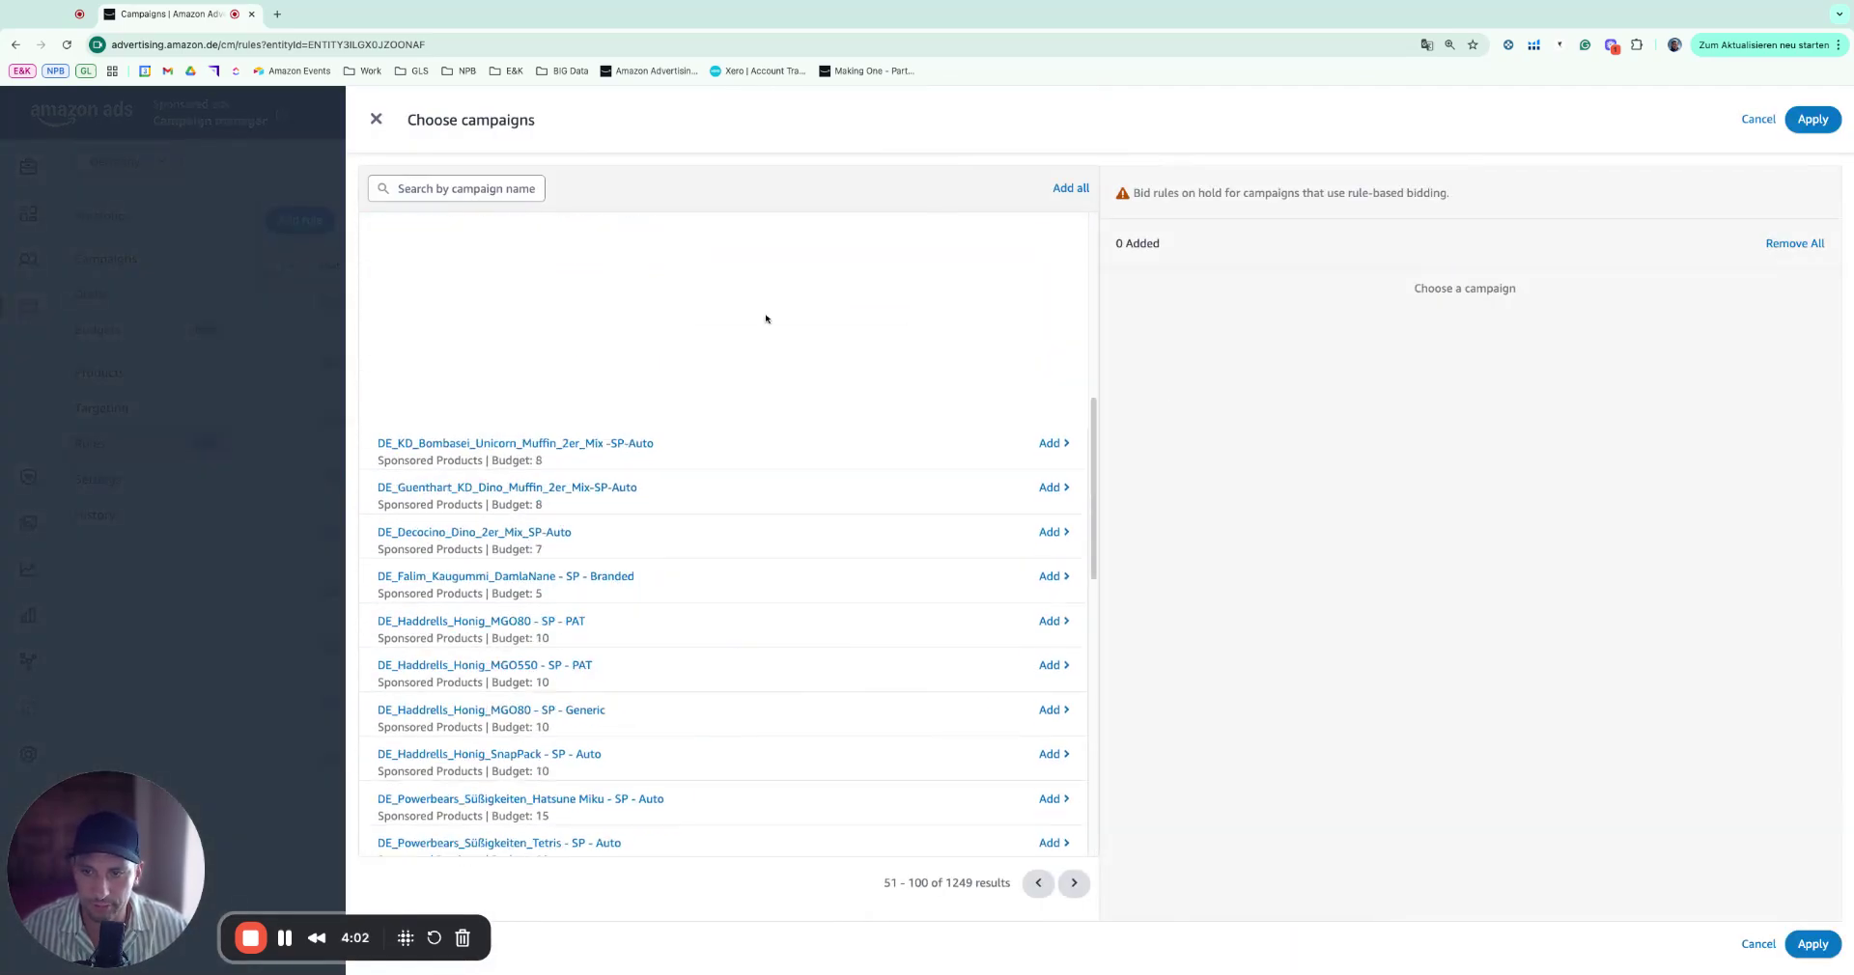
{"action": "left_click", "coordinate": [449, 188]}
{"action": "left_click", "coordinate": [375, 119]}
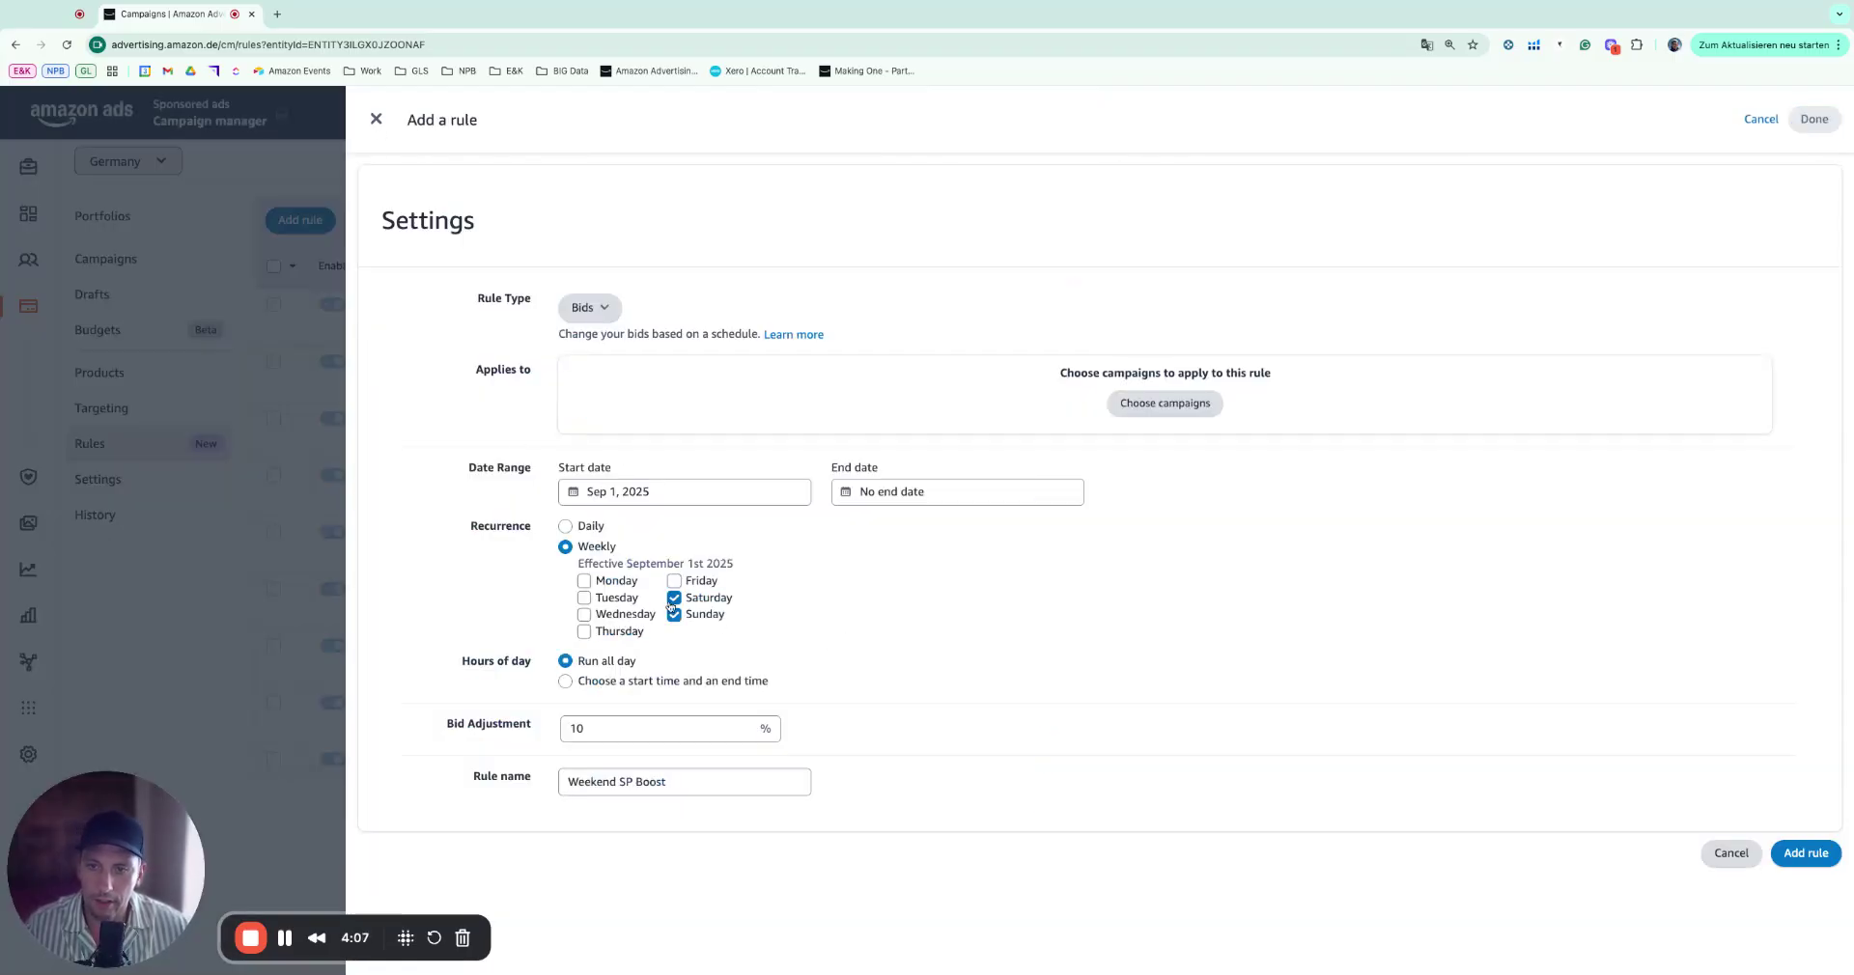
Limit the rule's hours of day to a start time of 8:00 PM and an end time of 12:00 AM.
{"action": "left_click", "coordinate": [608, 684]}
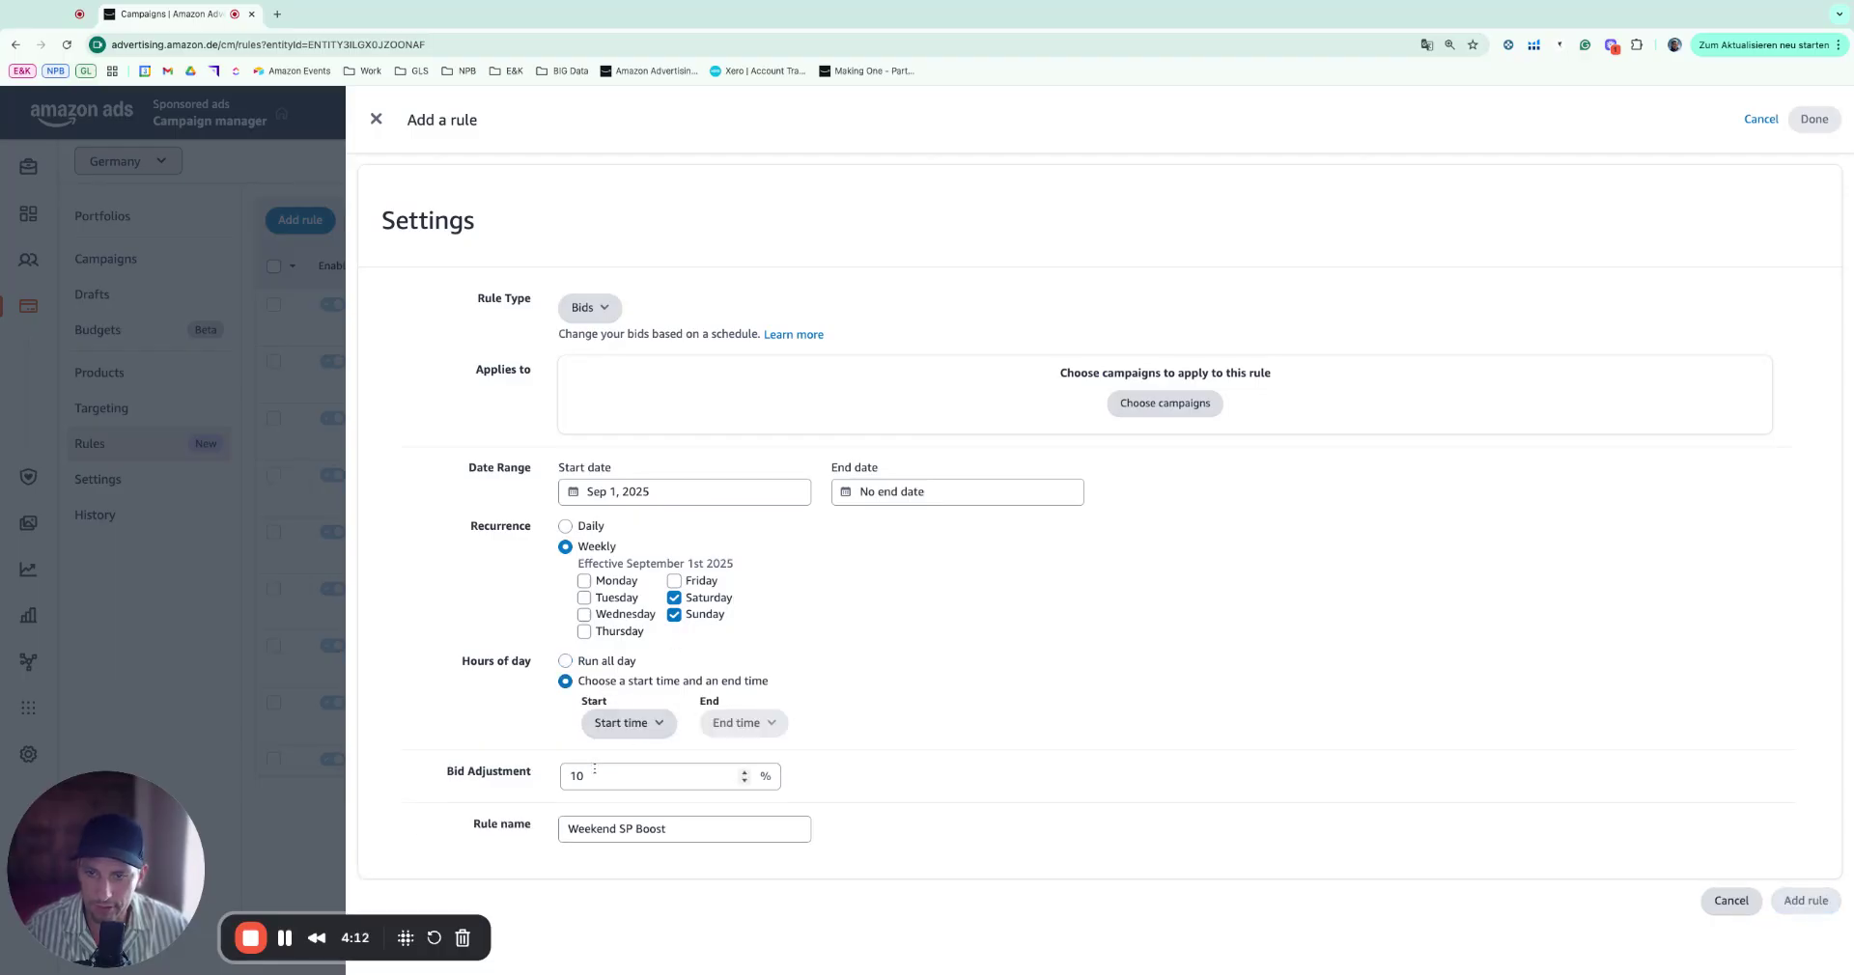
{"action": "left_click", "coordinate": [623, 722]}
{"action": "scroll", "coordinate": [626, 627], "scroll_direction": "down", "scroll_amount": 4}
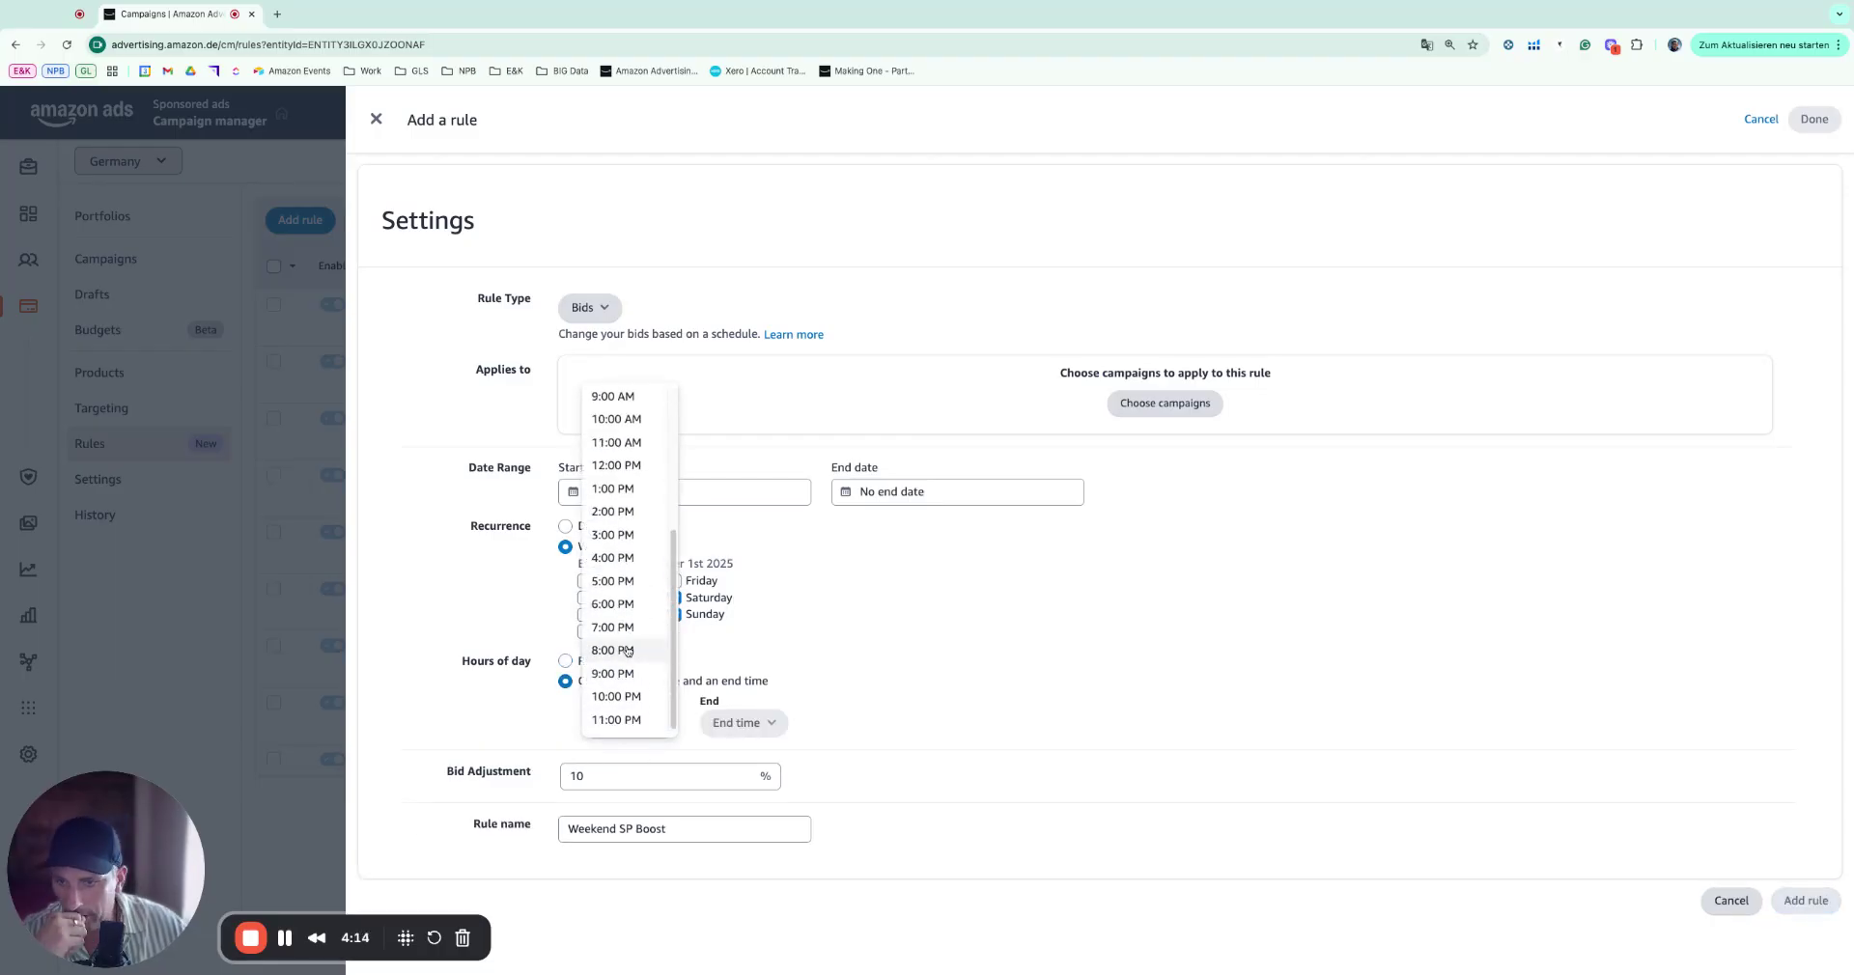
{"action": "left_click", "coordinate": [628, 649]}
{"action": "left_click", "coordinate": [736, 722]}
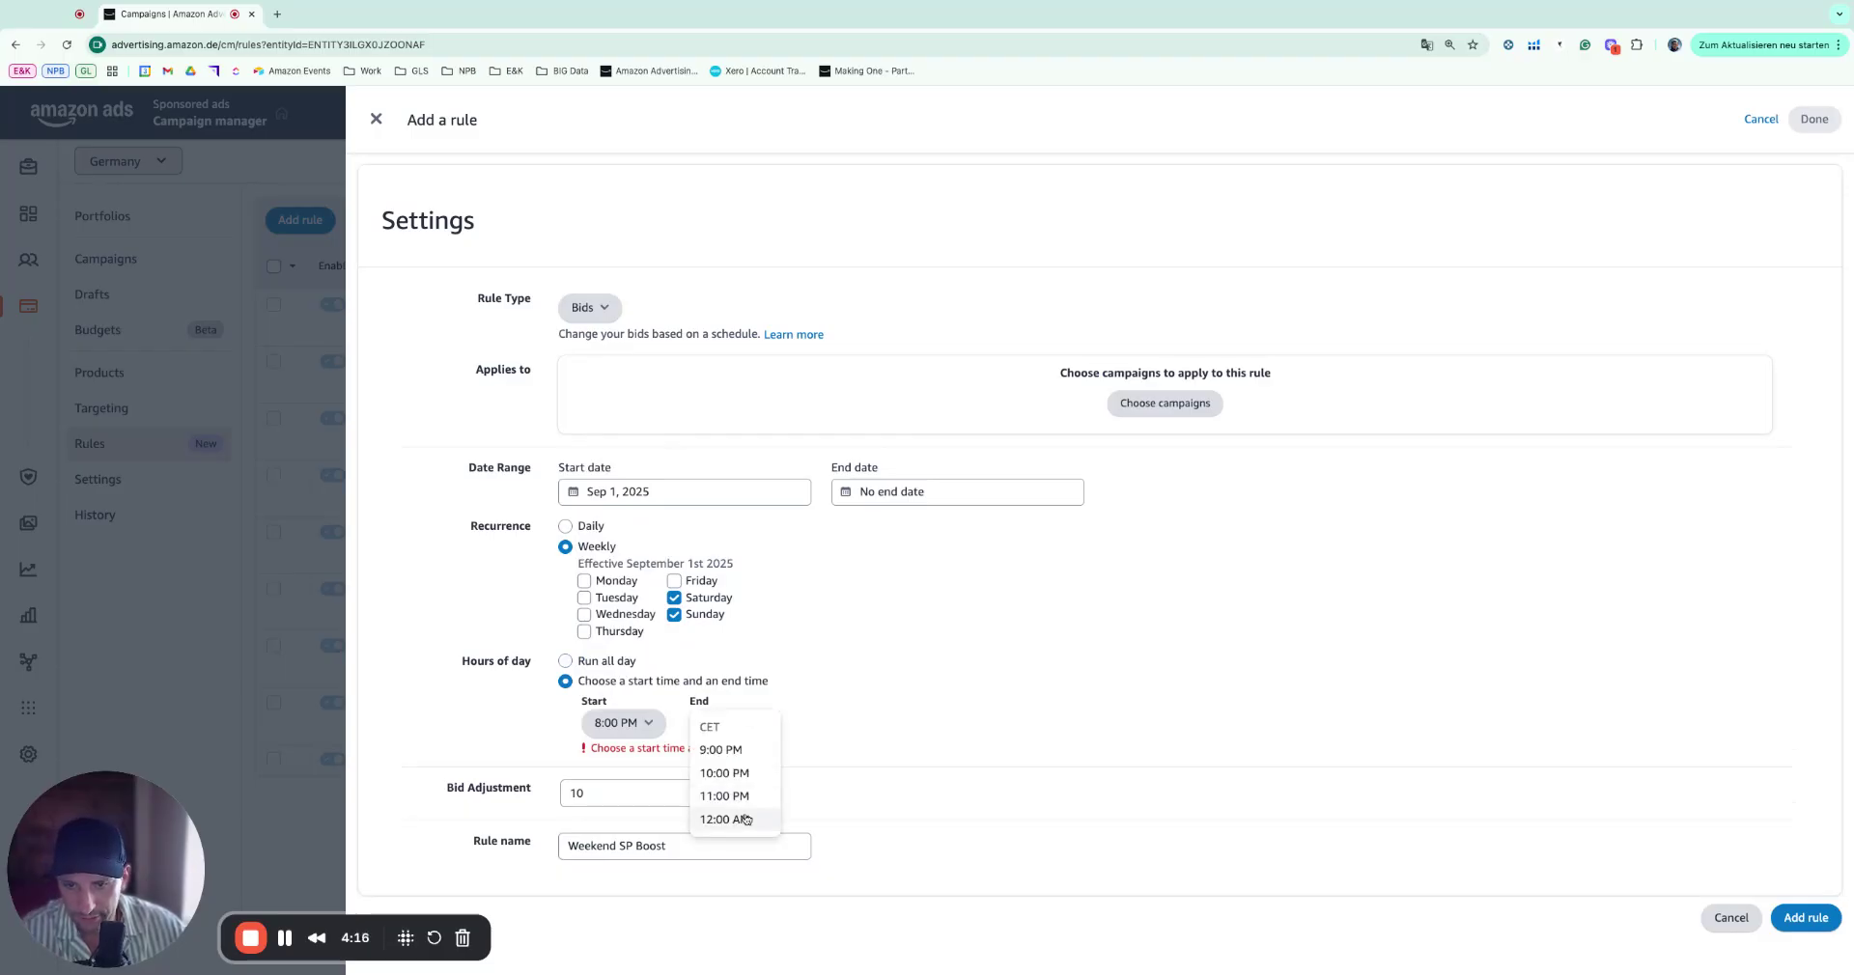
{"action": "left_click", "coordinate": [746, 819]}
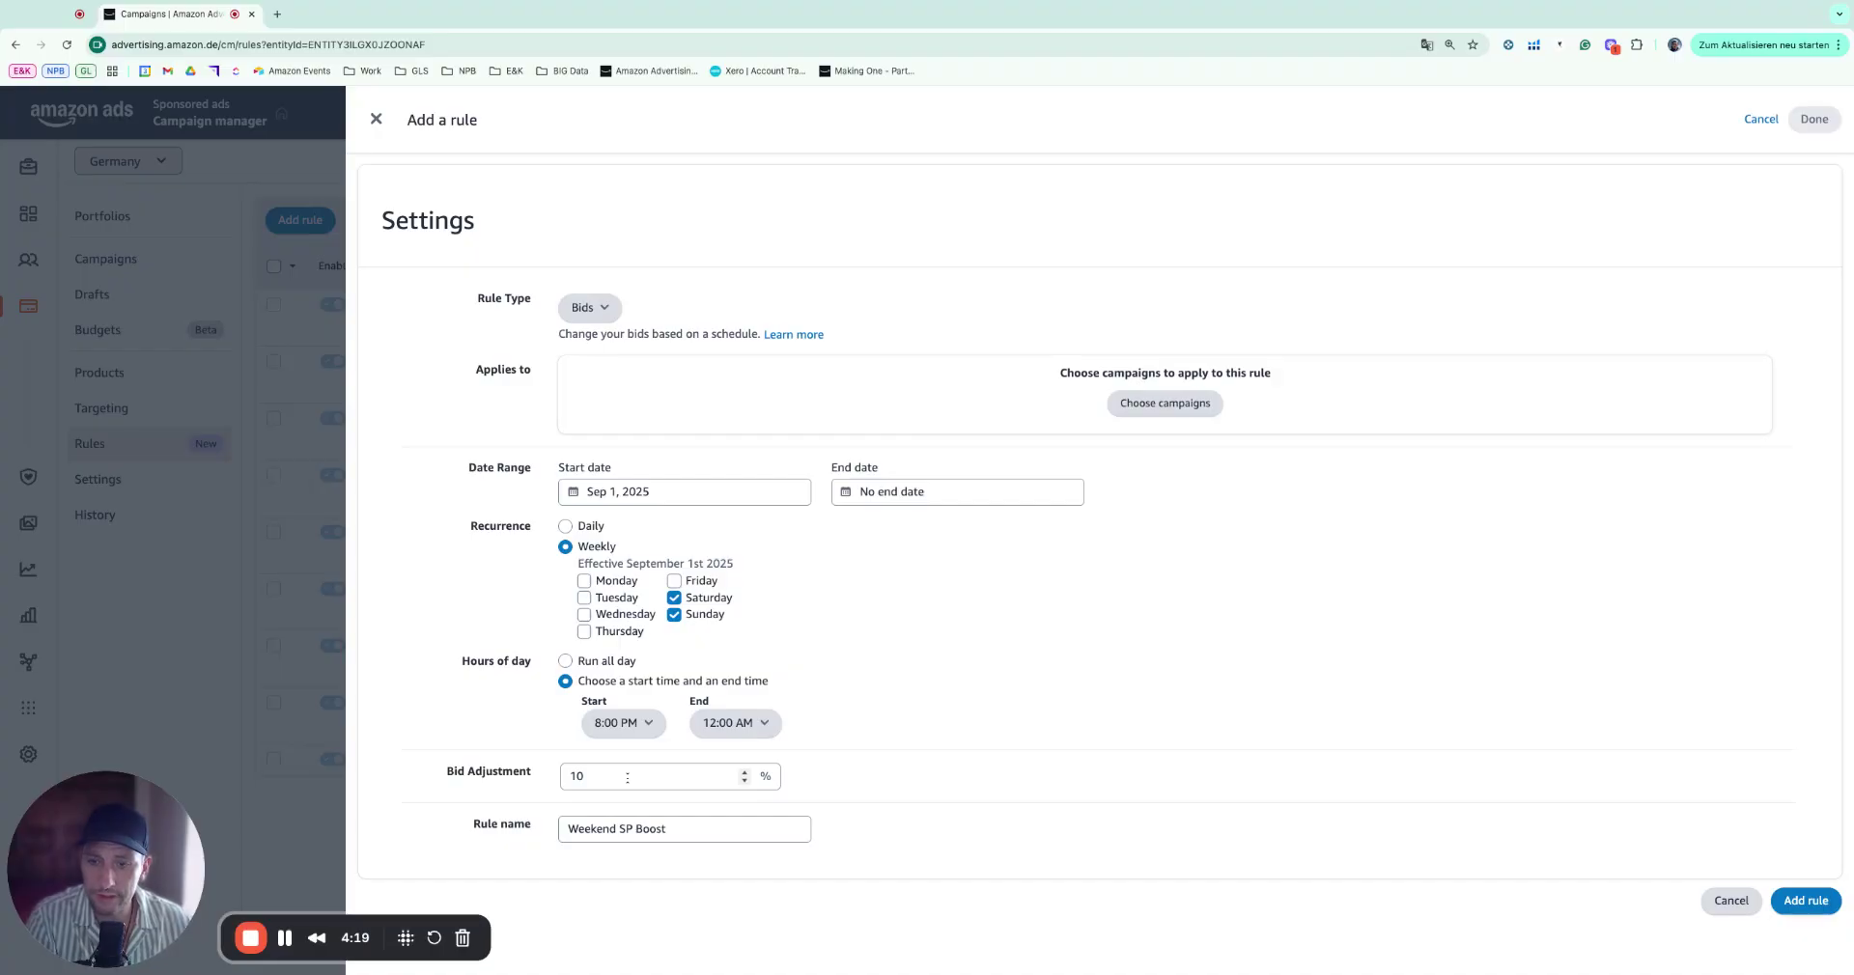
Add all campaigns on the currently listed page to the Weekend SP Boost bid rule and apply the selection.
{"action": "left_click", "coordinate": [1152, 412]}
{"action": "left_click", "coordinate": [1070, 188]}
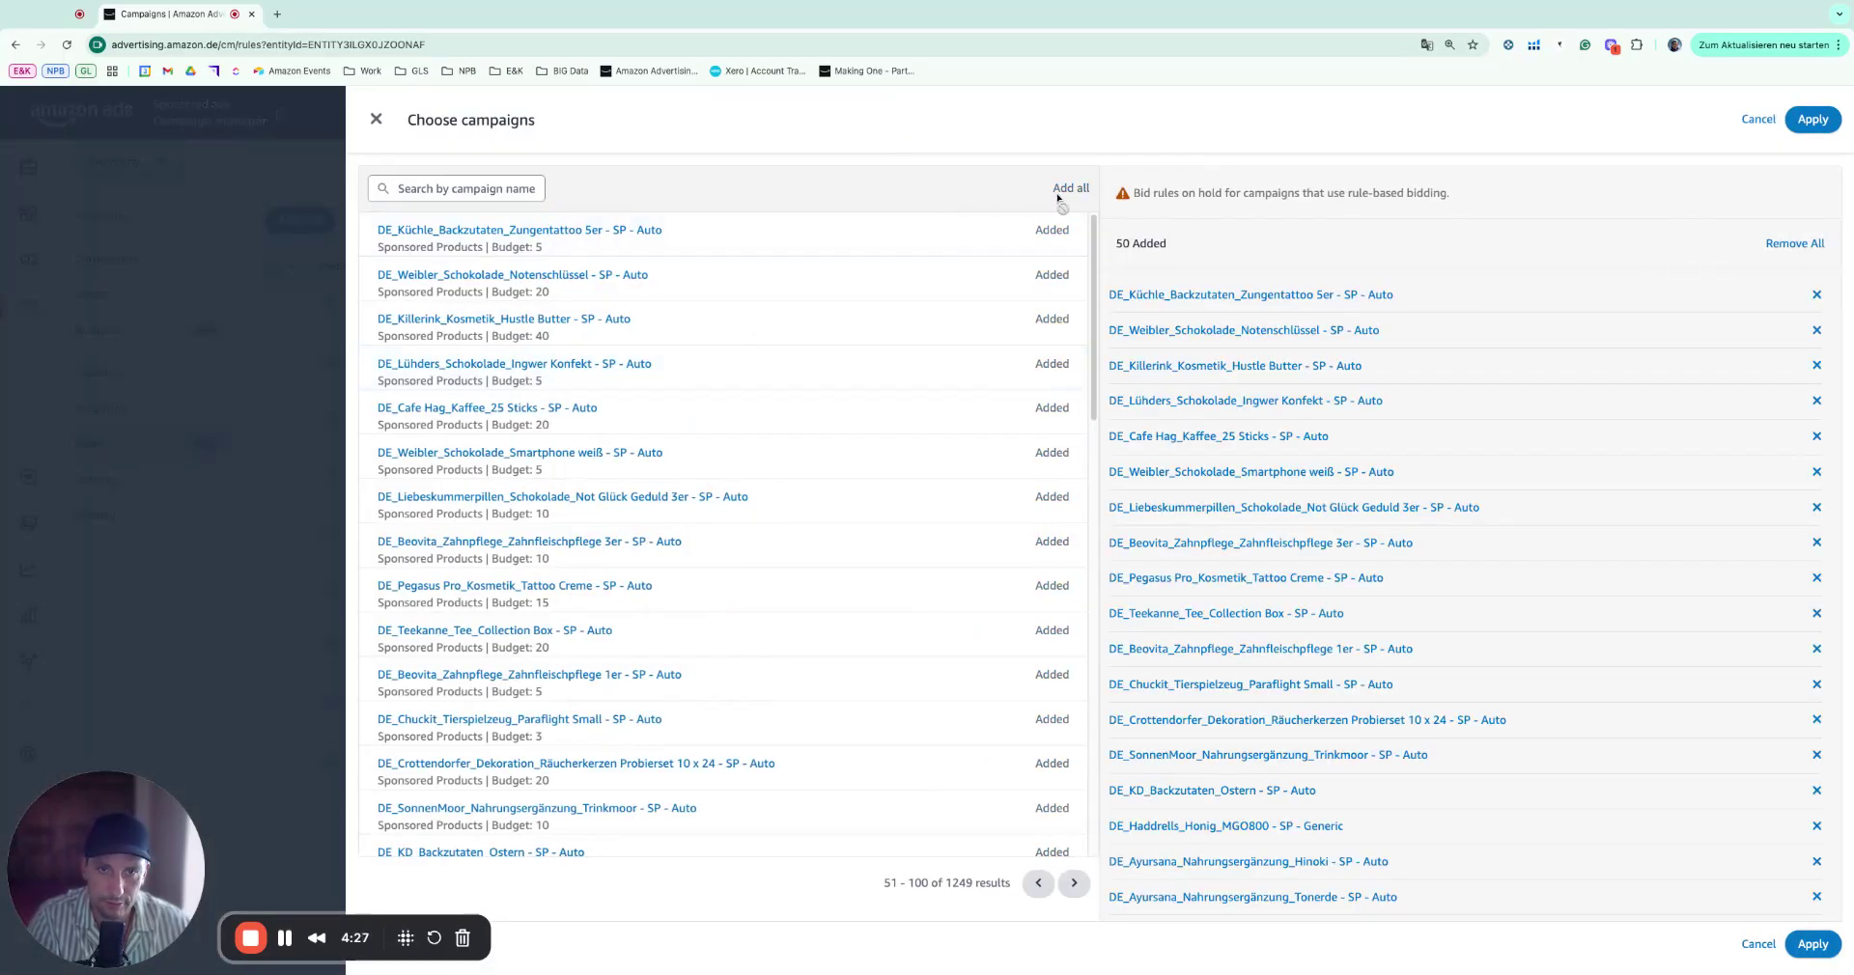
{"action": "left_click", "coordinate": [1810, 944]}
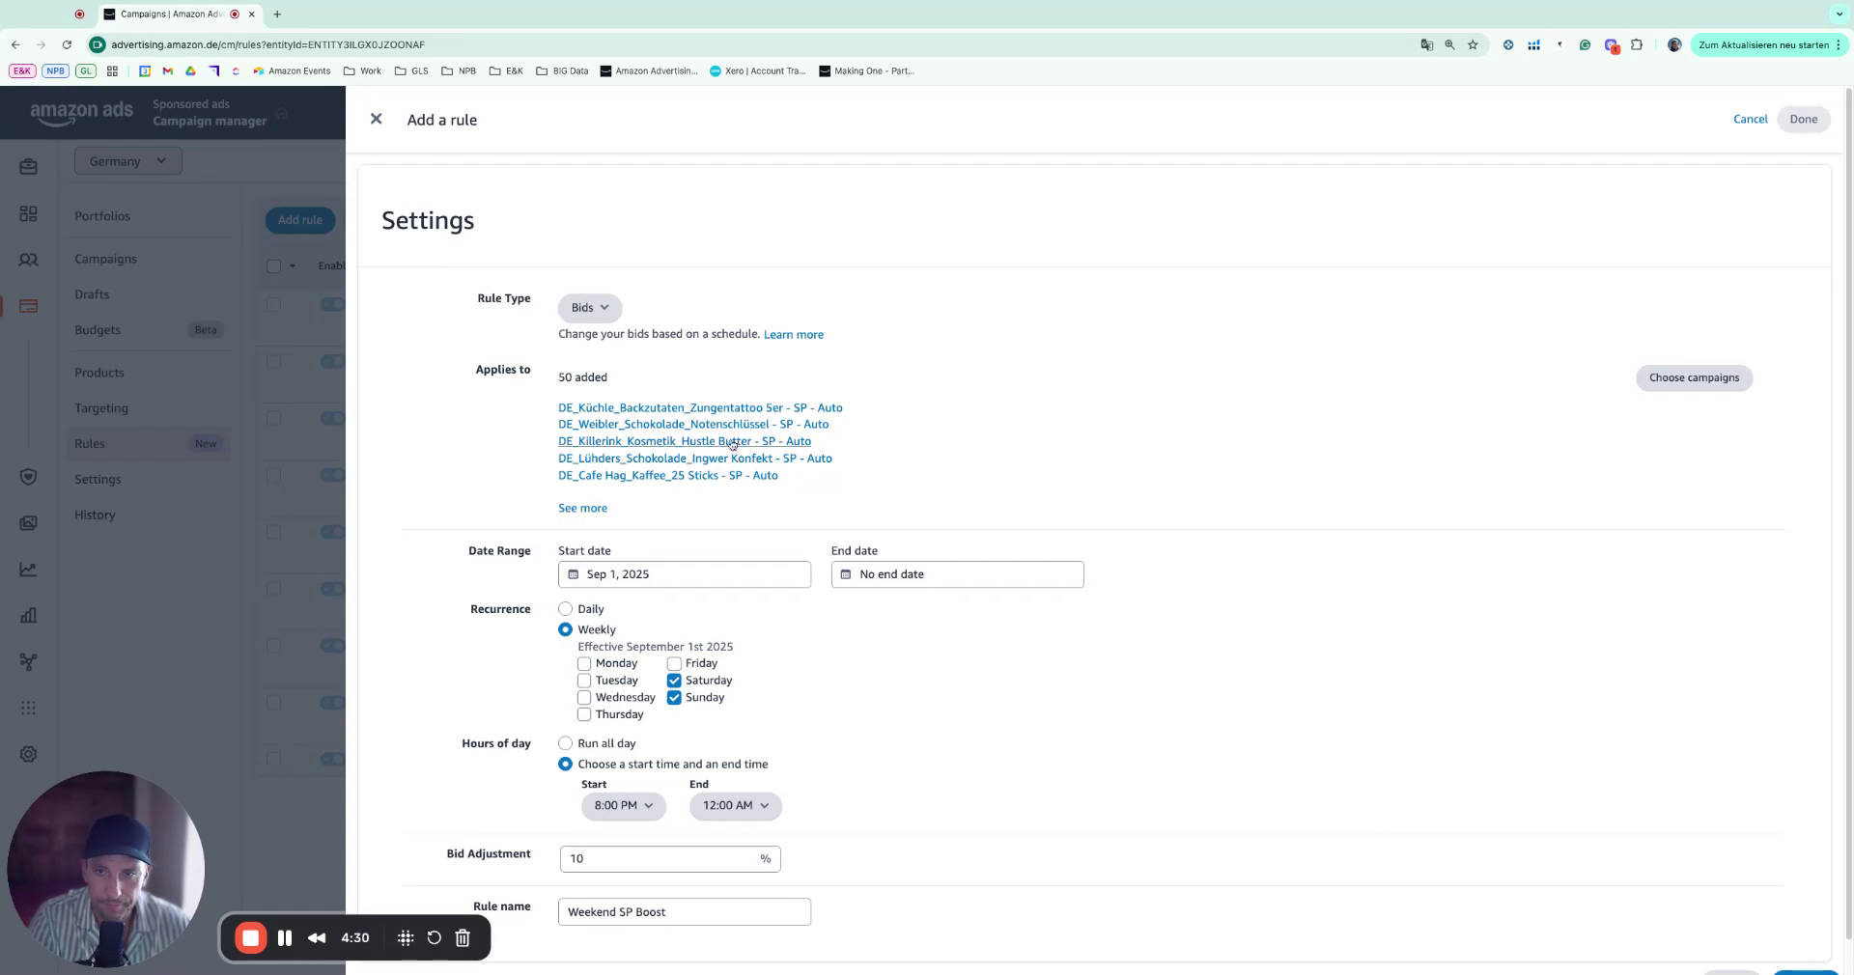
{"action": "scroll", "coordinate": [1575, 568], "scroll_direction": "down", "scroll_amount": 1}
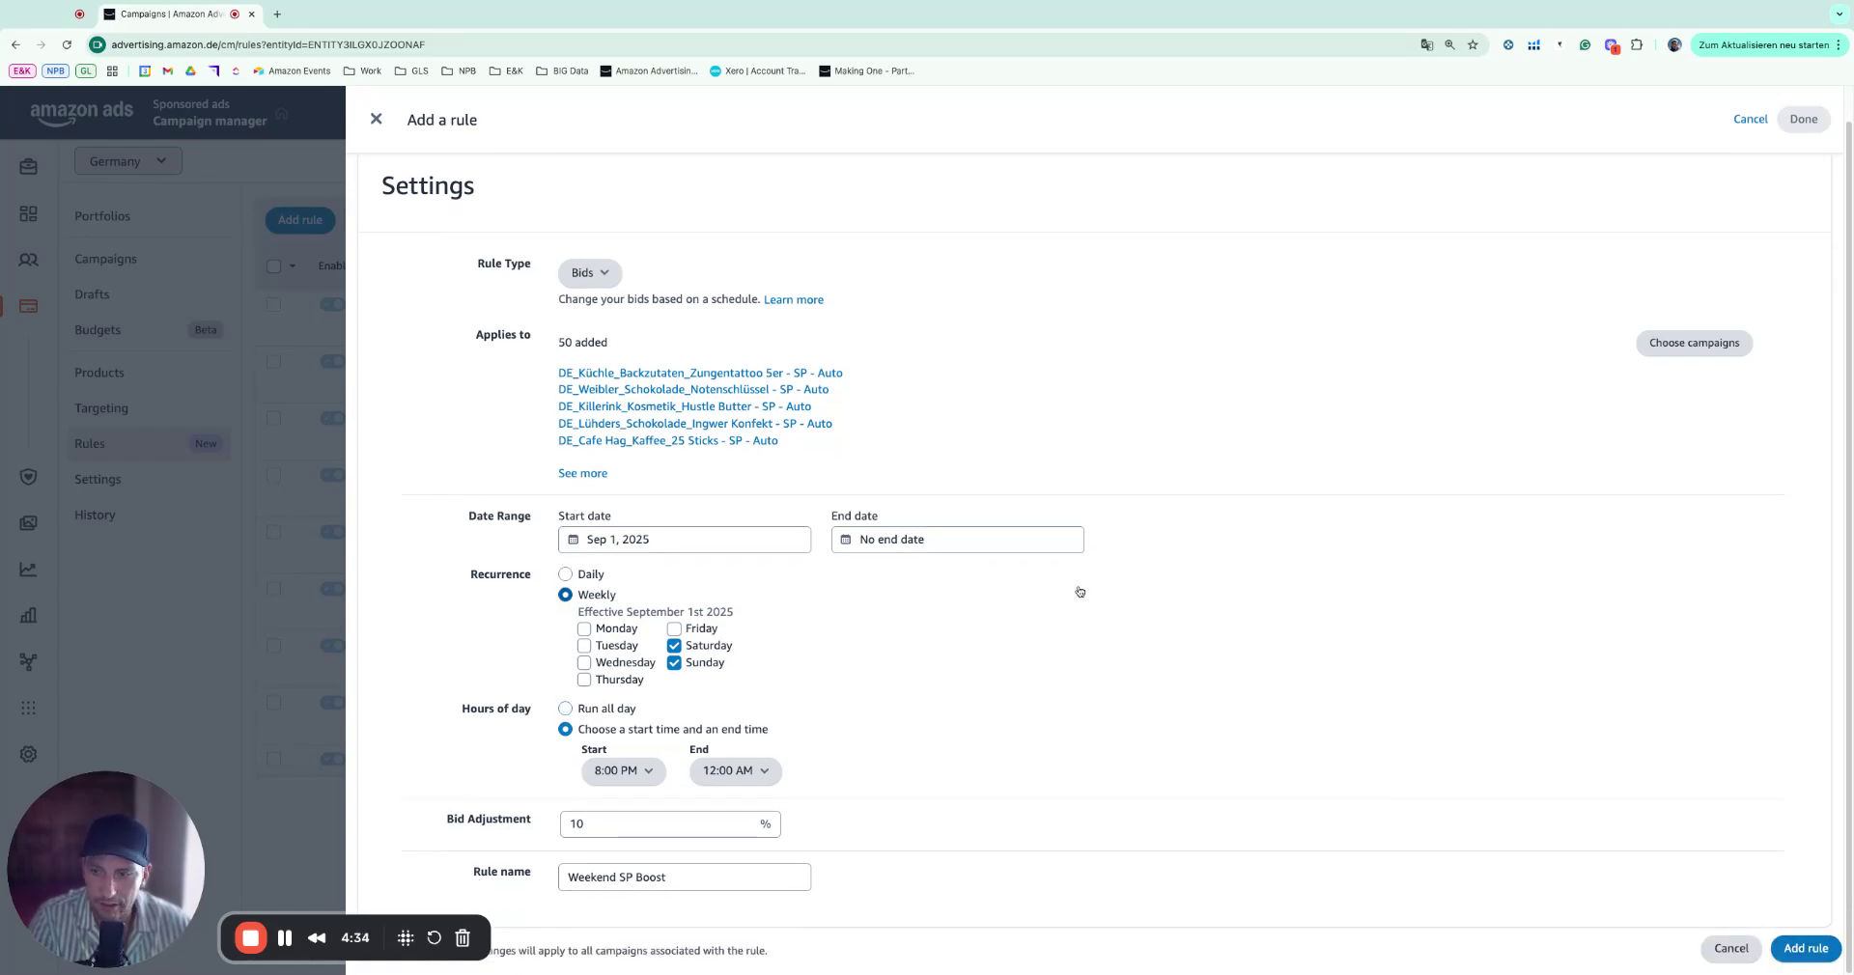
Change the rule type to Budgets and set the schedule's recurrence to weekly.
{"action": "left_click", "coordinate": [601, 274]}
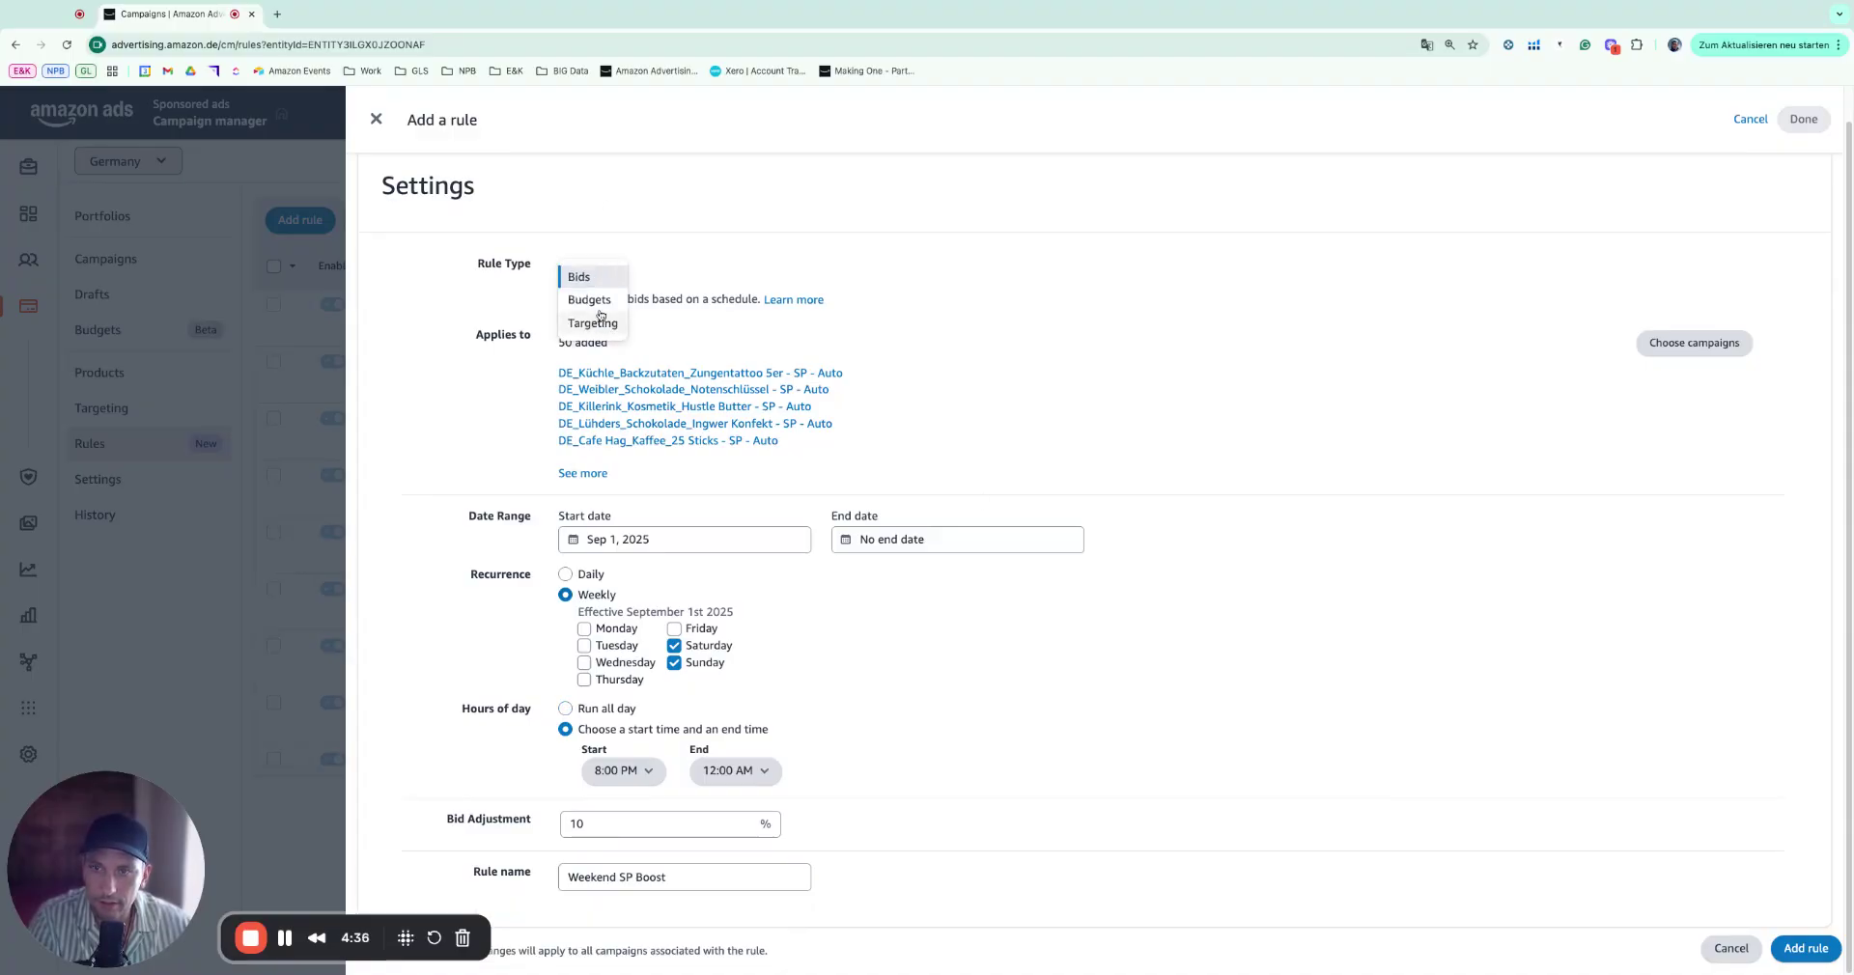
{"action": "left_click", "coordinate": [599, 303]}
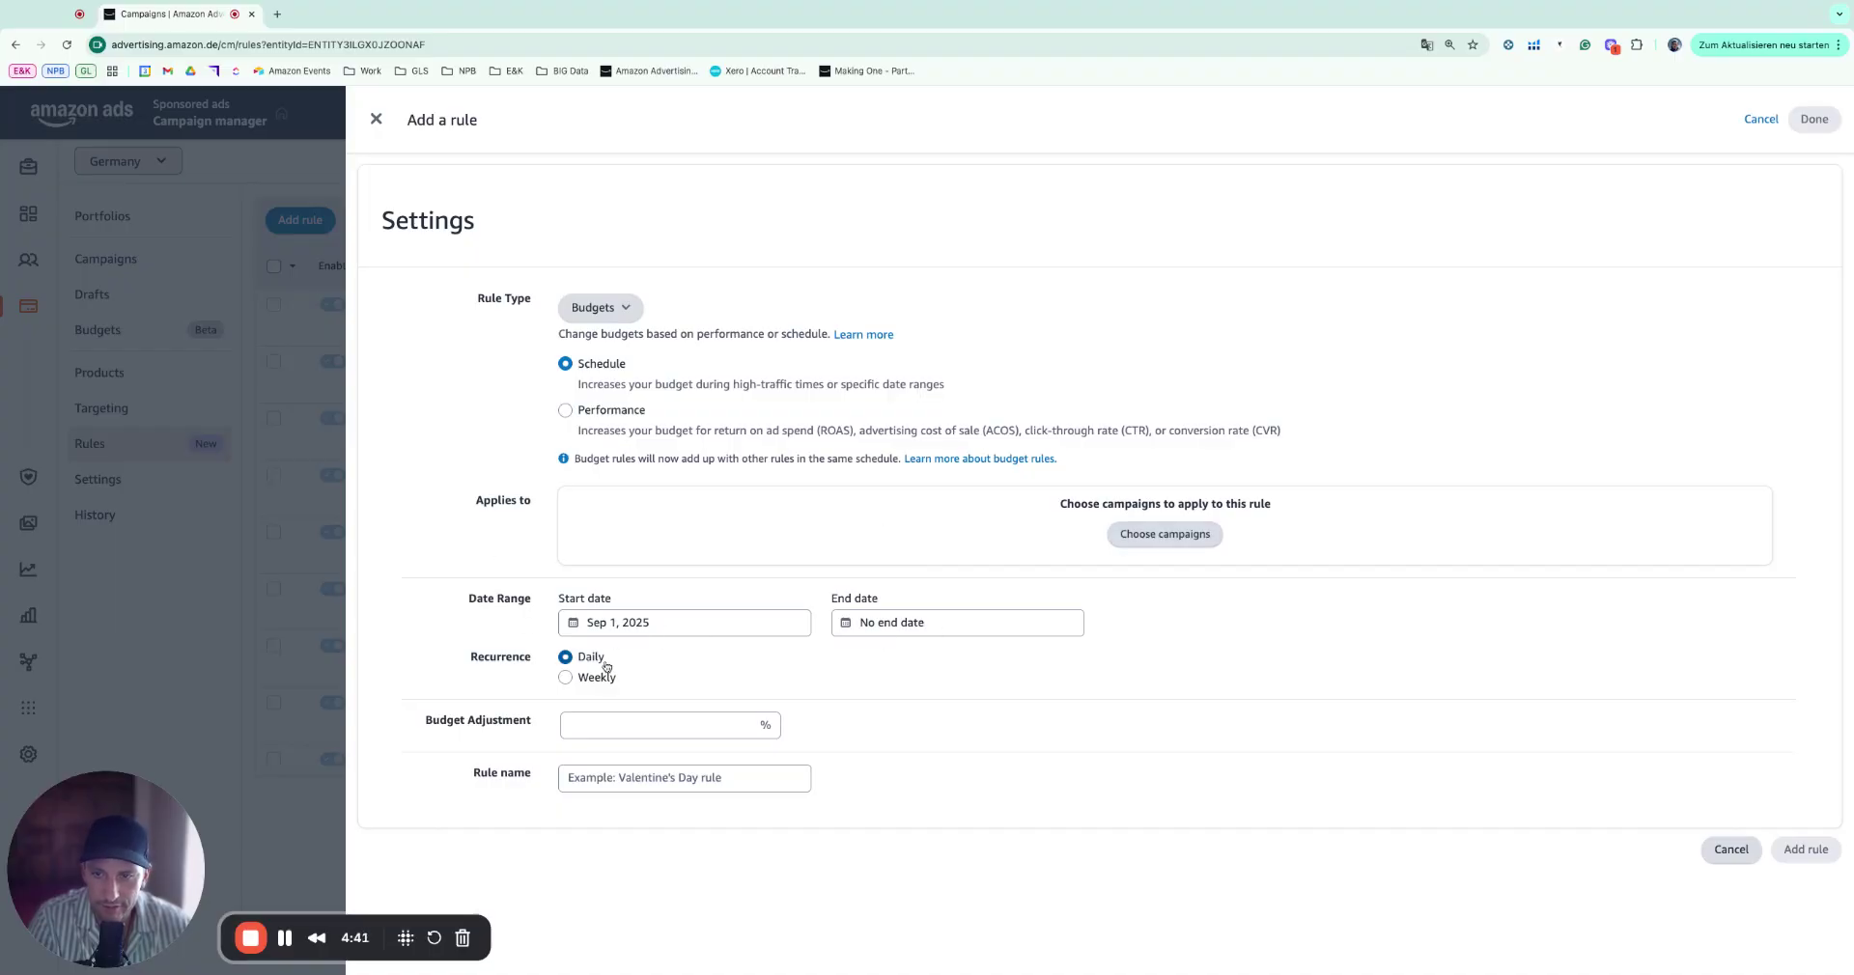
{"action": "left_click", "coordinate": [596, 677]}
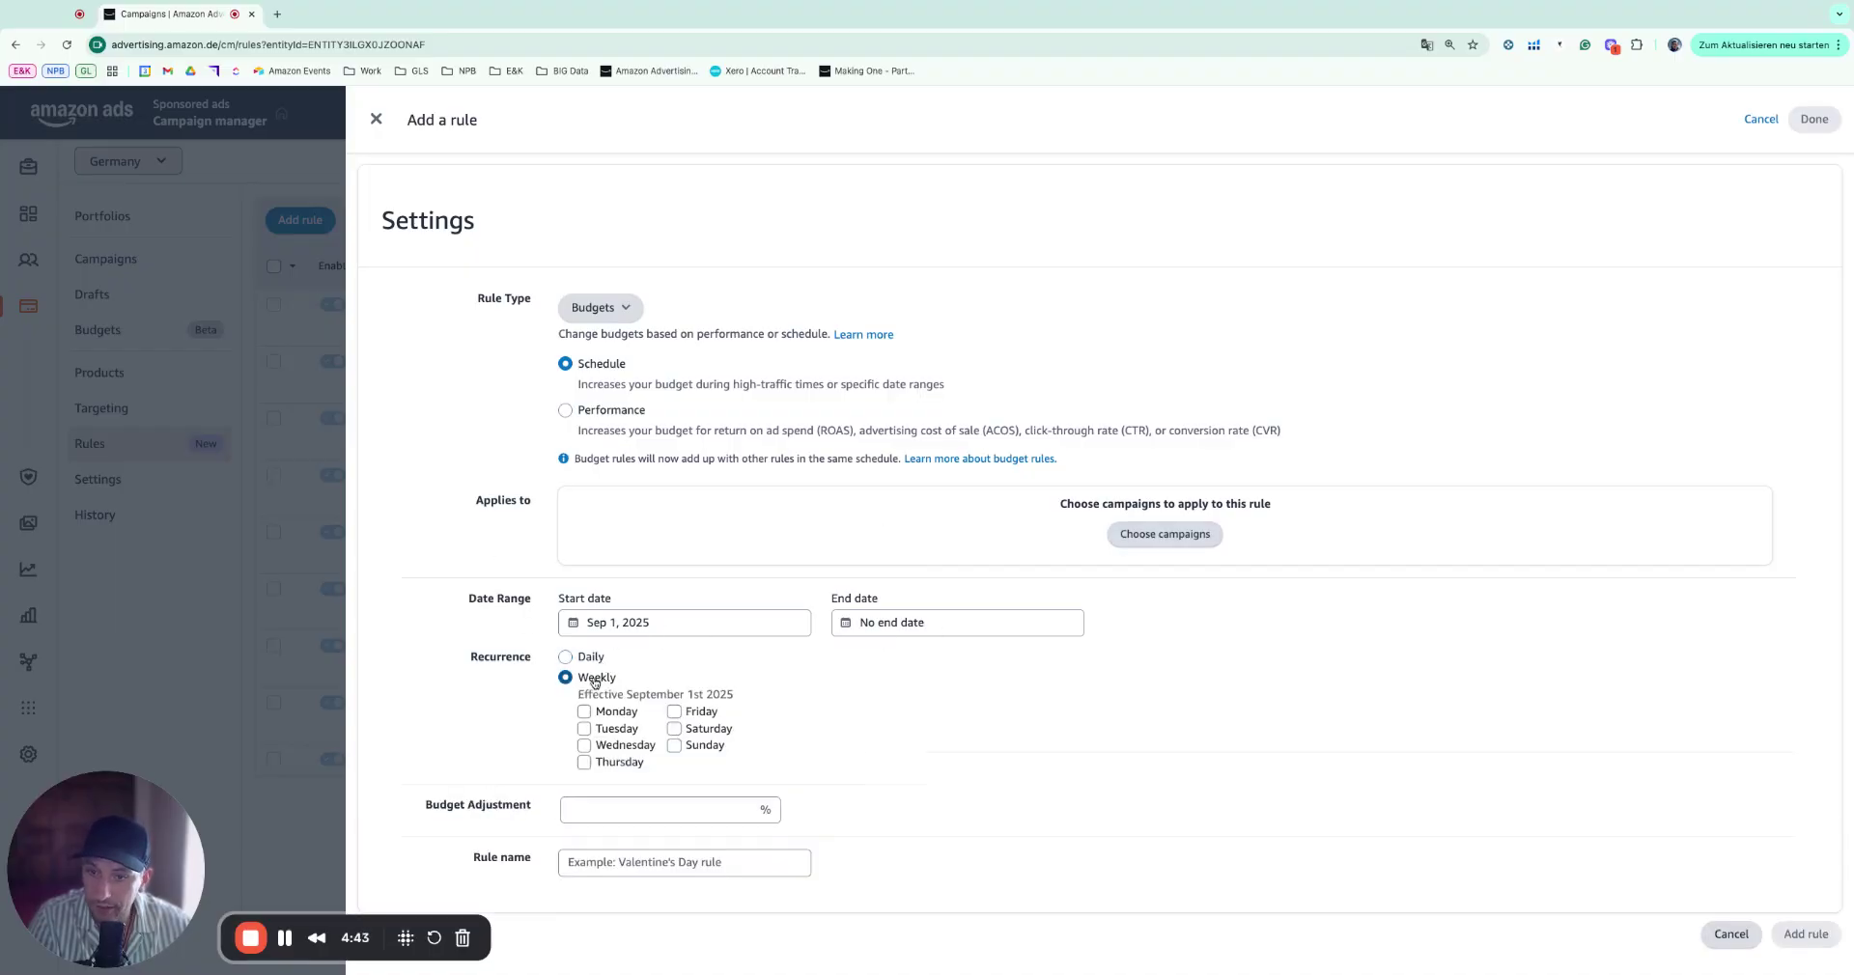
{"action": "left_click", "coordinate": [586, 745]}
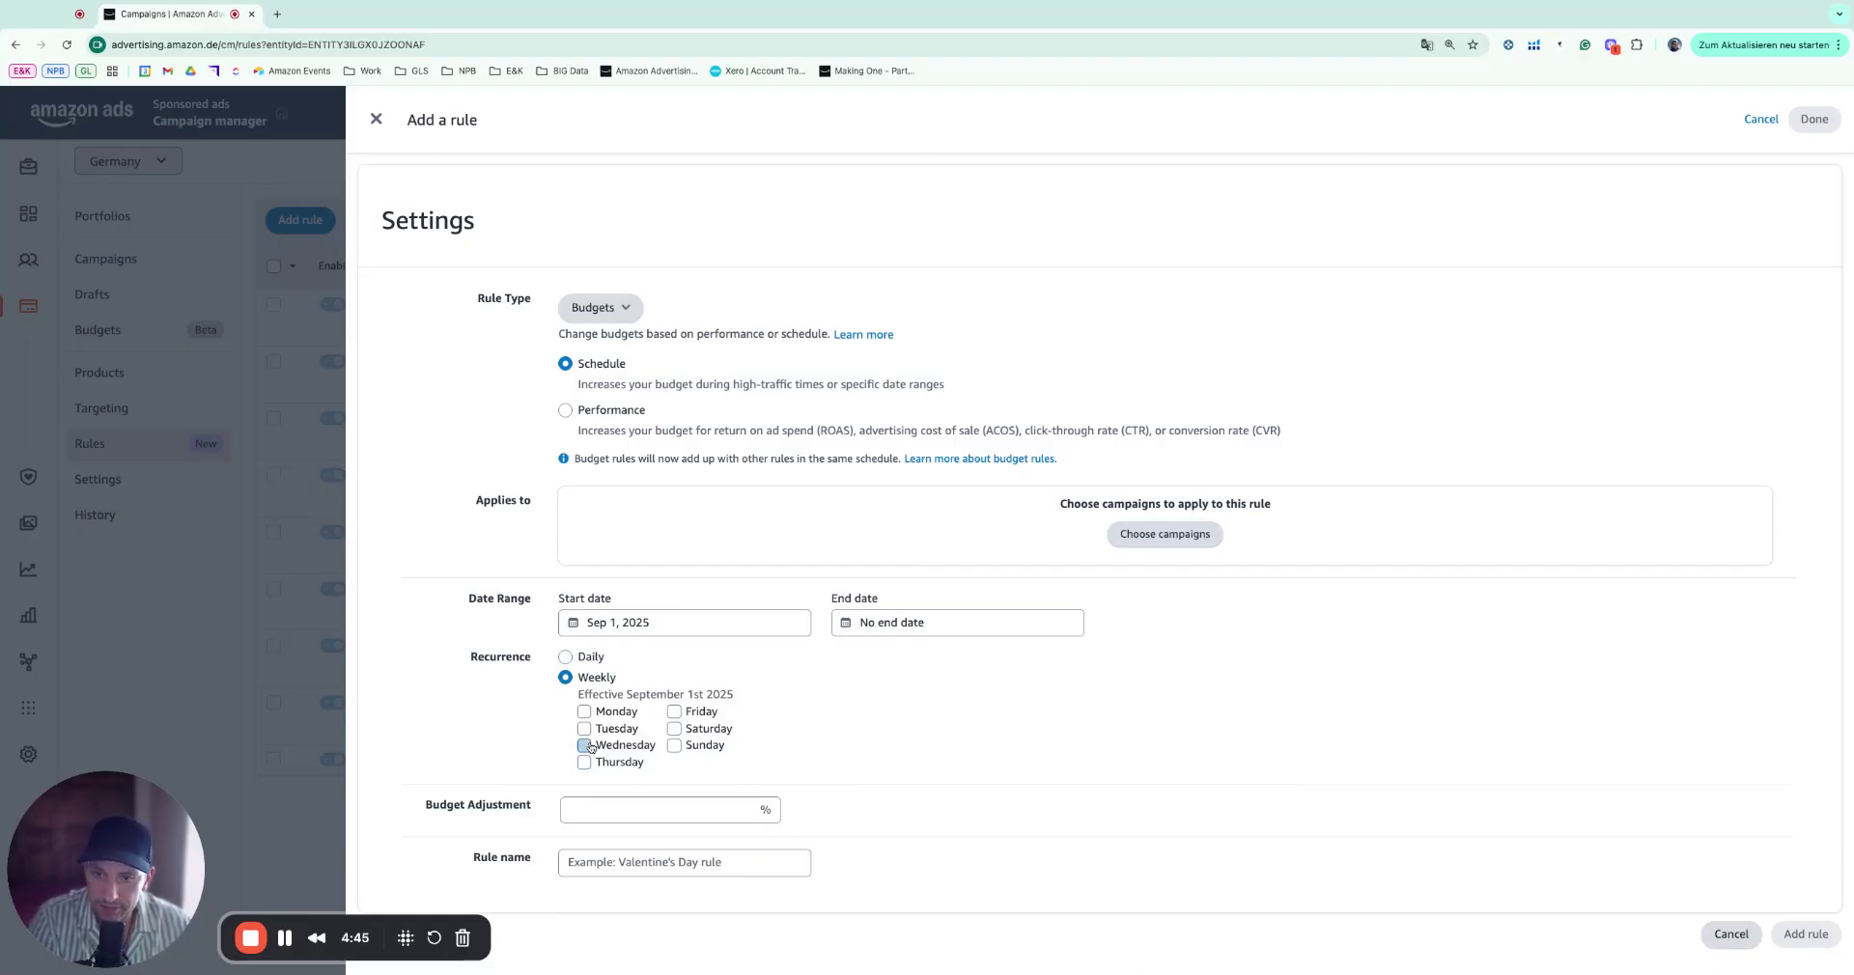
{"action": "left_click", "coordinate": [675, 730]}
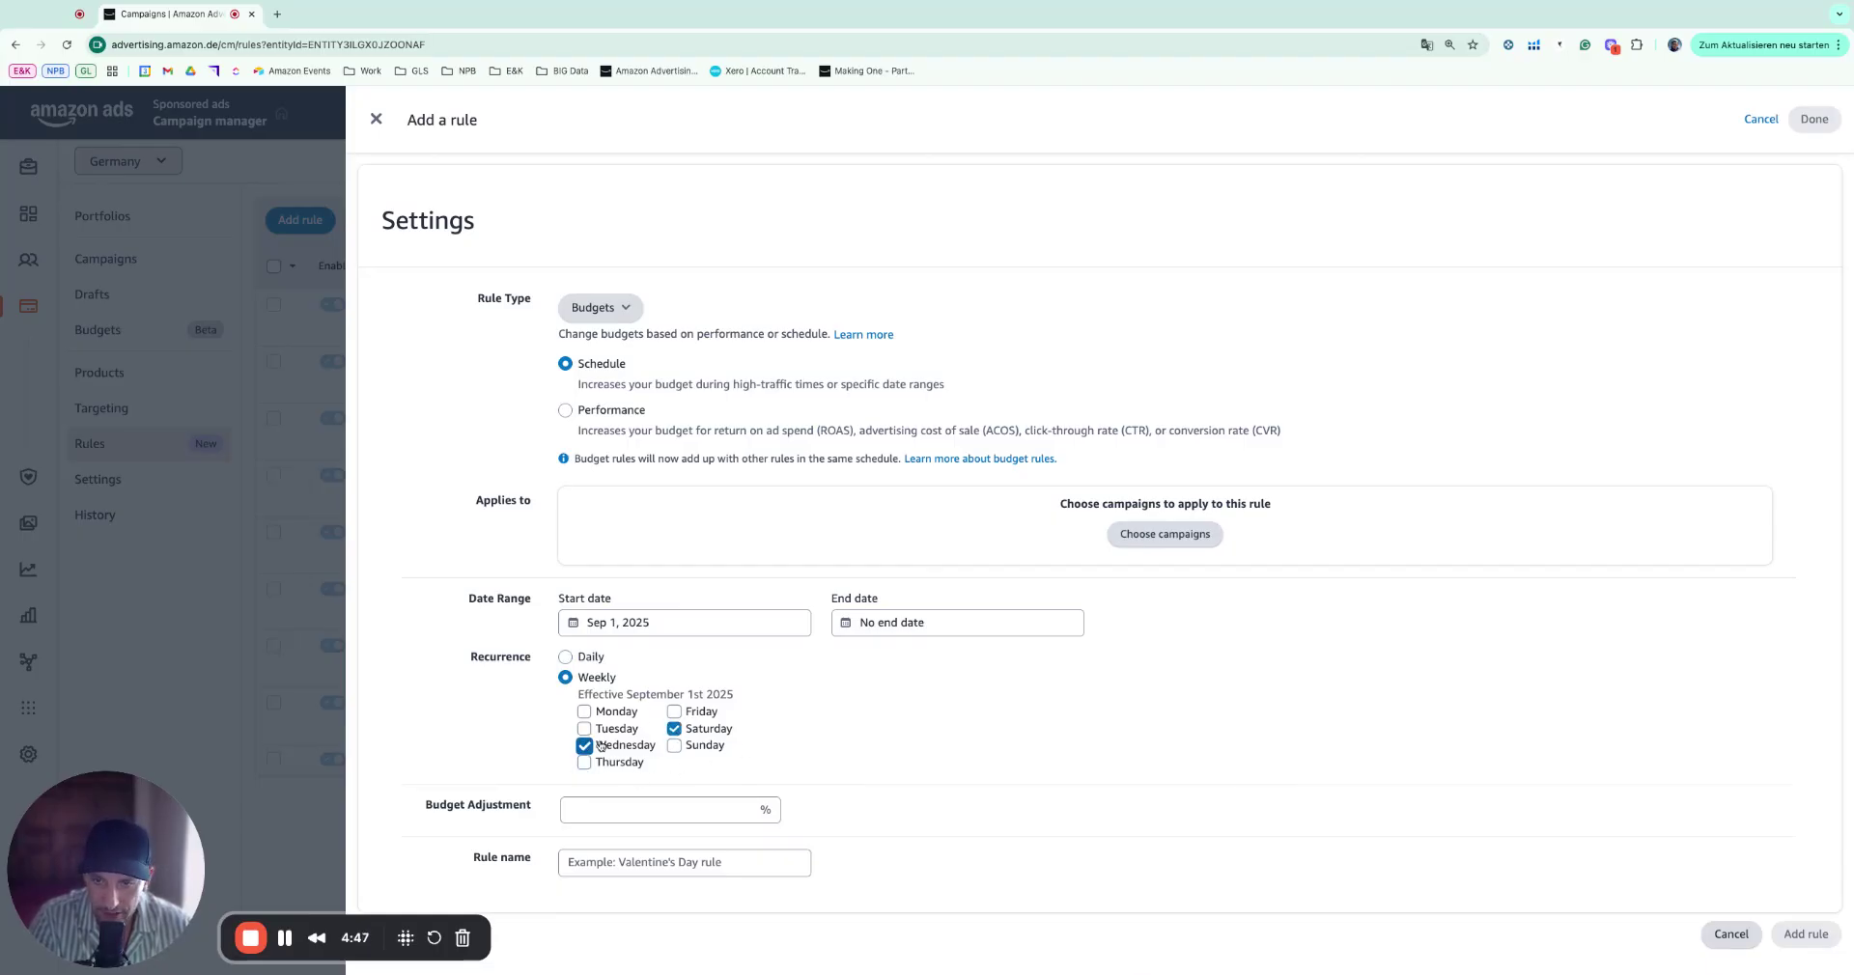
{"action": "left_click", "coordinate": [584, 746]}
{"action": "left_click", "coordinate": [675, 730]}
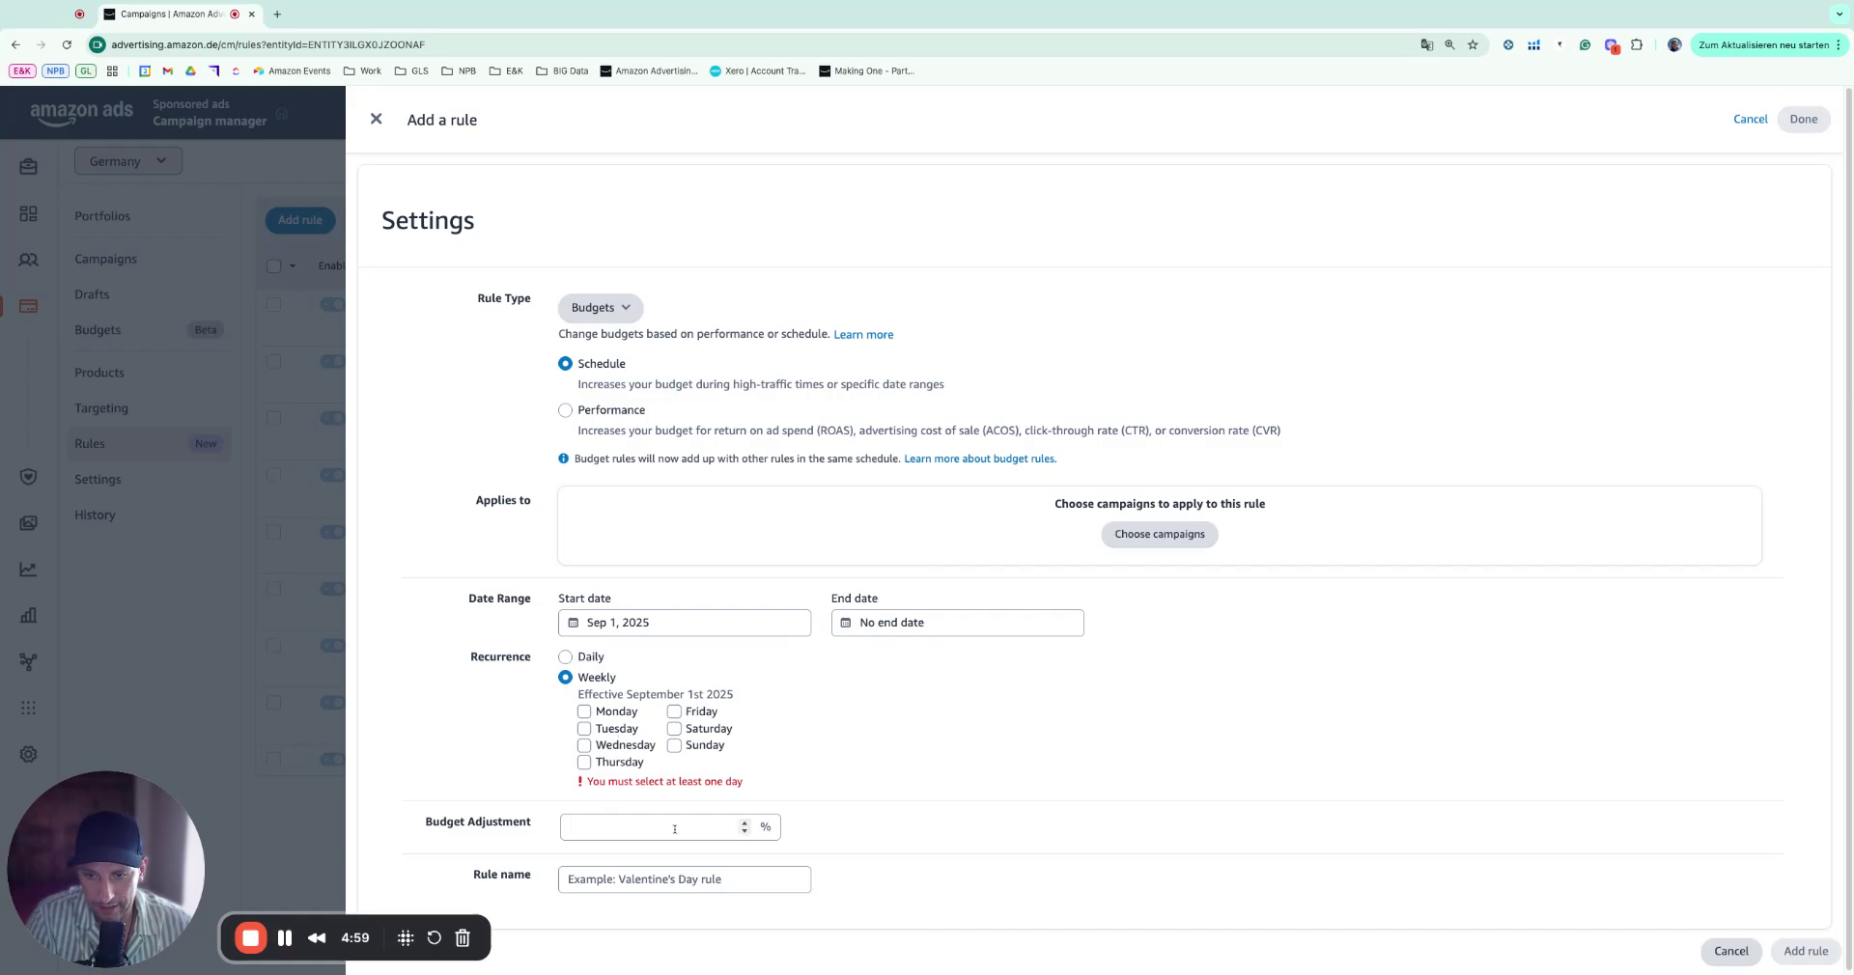
Set the budget adjustment to 10% and the weekly recurrence to Saturday and Sunday.
{"action": "left_click", "coordinate": [508, 826]}
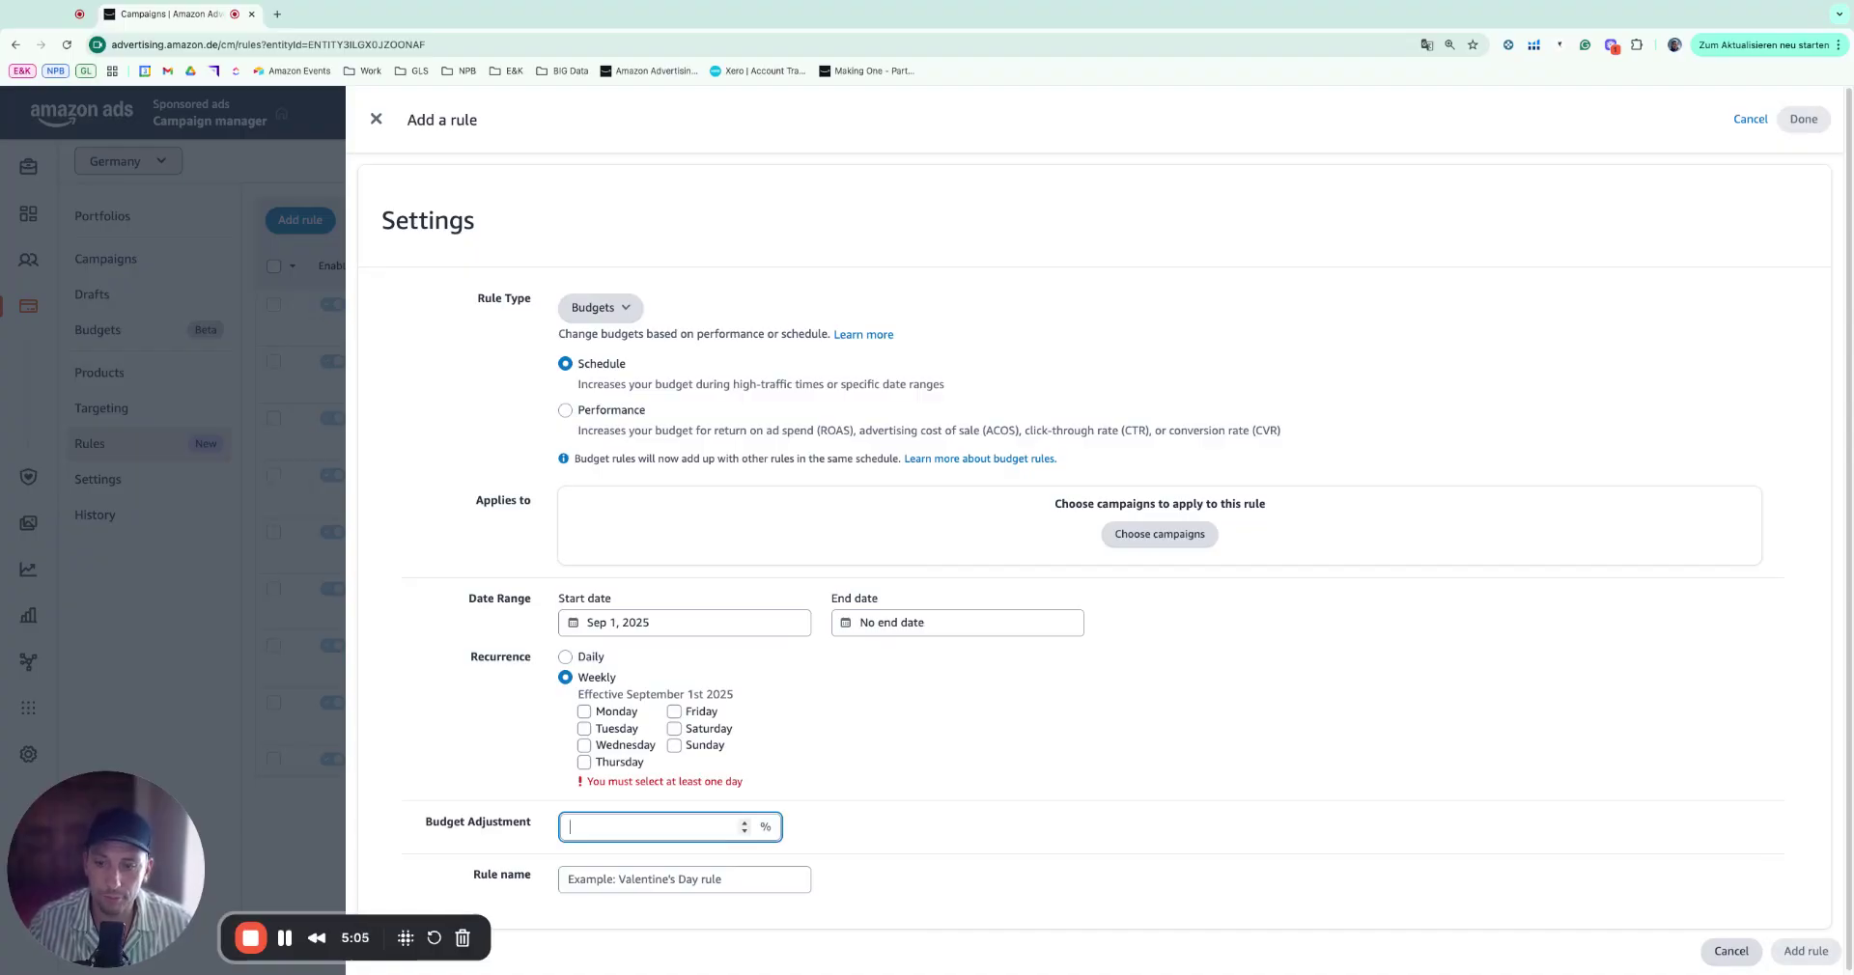
{"action": "type", "text": "10"}
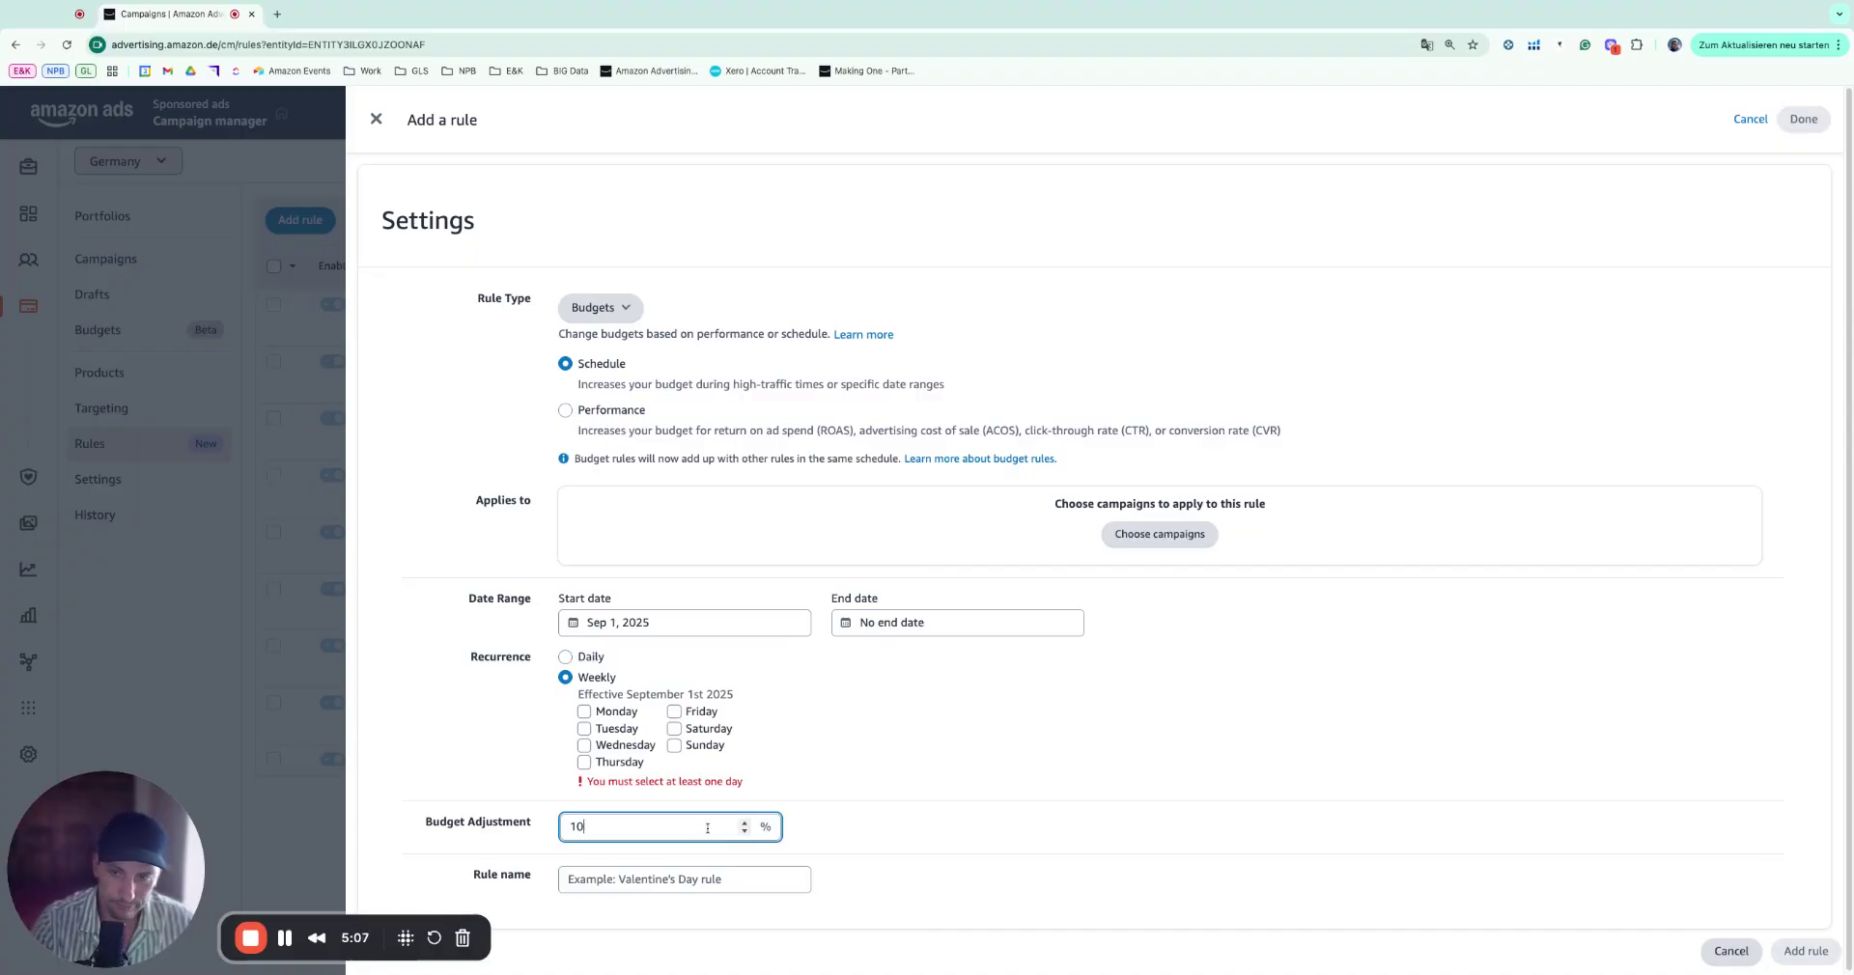
{"action": "left_click", "coordinate": [675, 731]}
{"action": "left_click", "coordinate": [675, 744]}
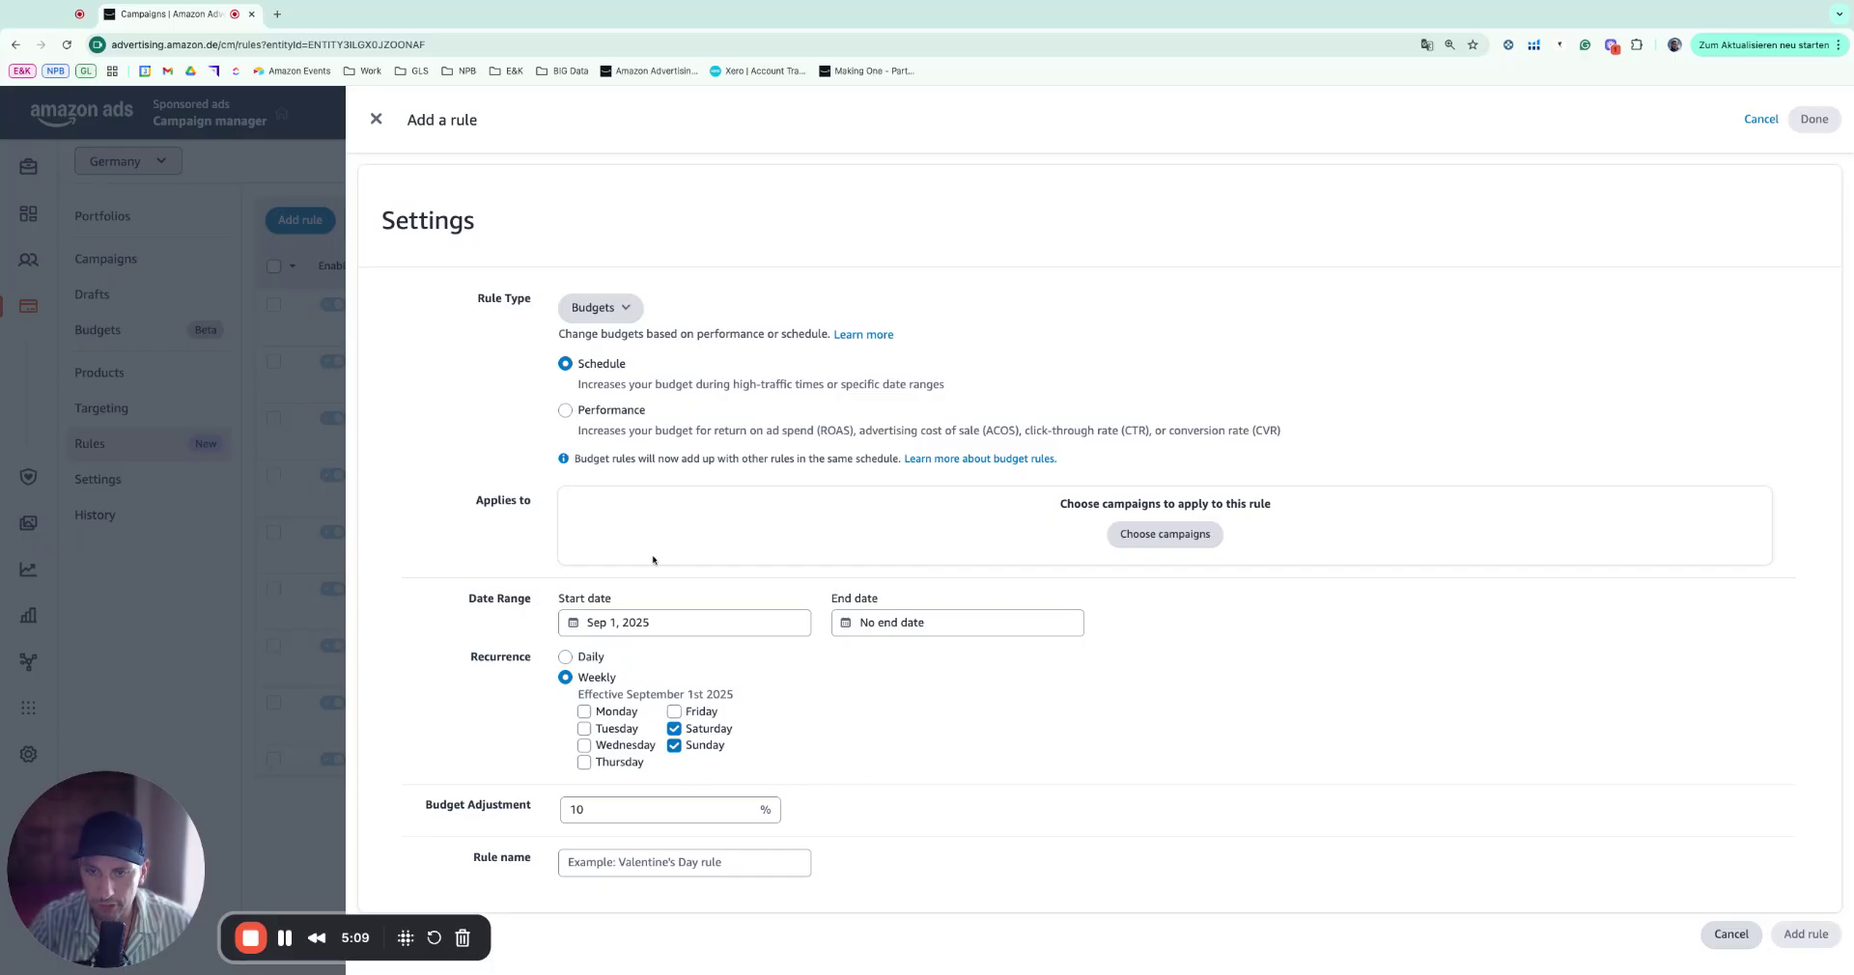
Name the budget rule "Weekend SP Budget Boost".
{"action": "left_click", "coordinate": [622, 863]}
{"action": "type", "text": "Weeke"}
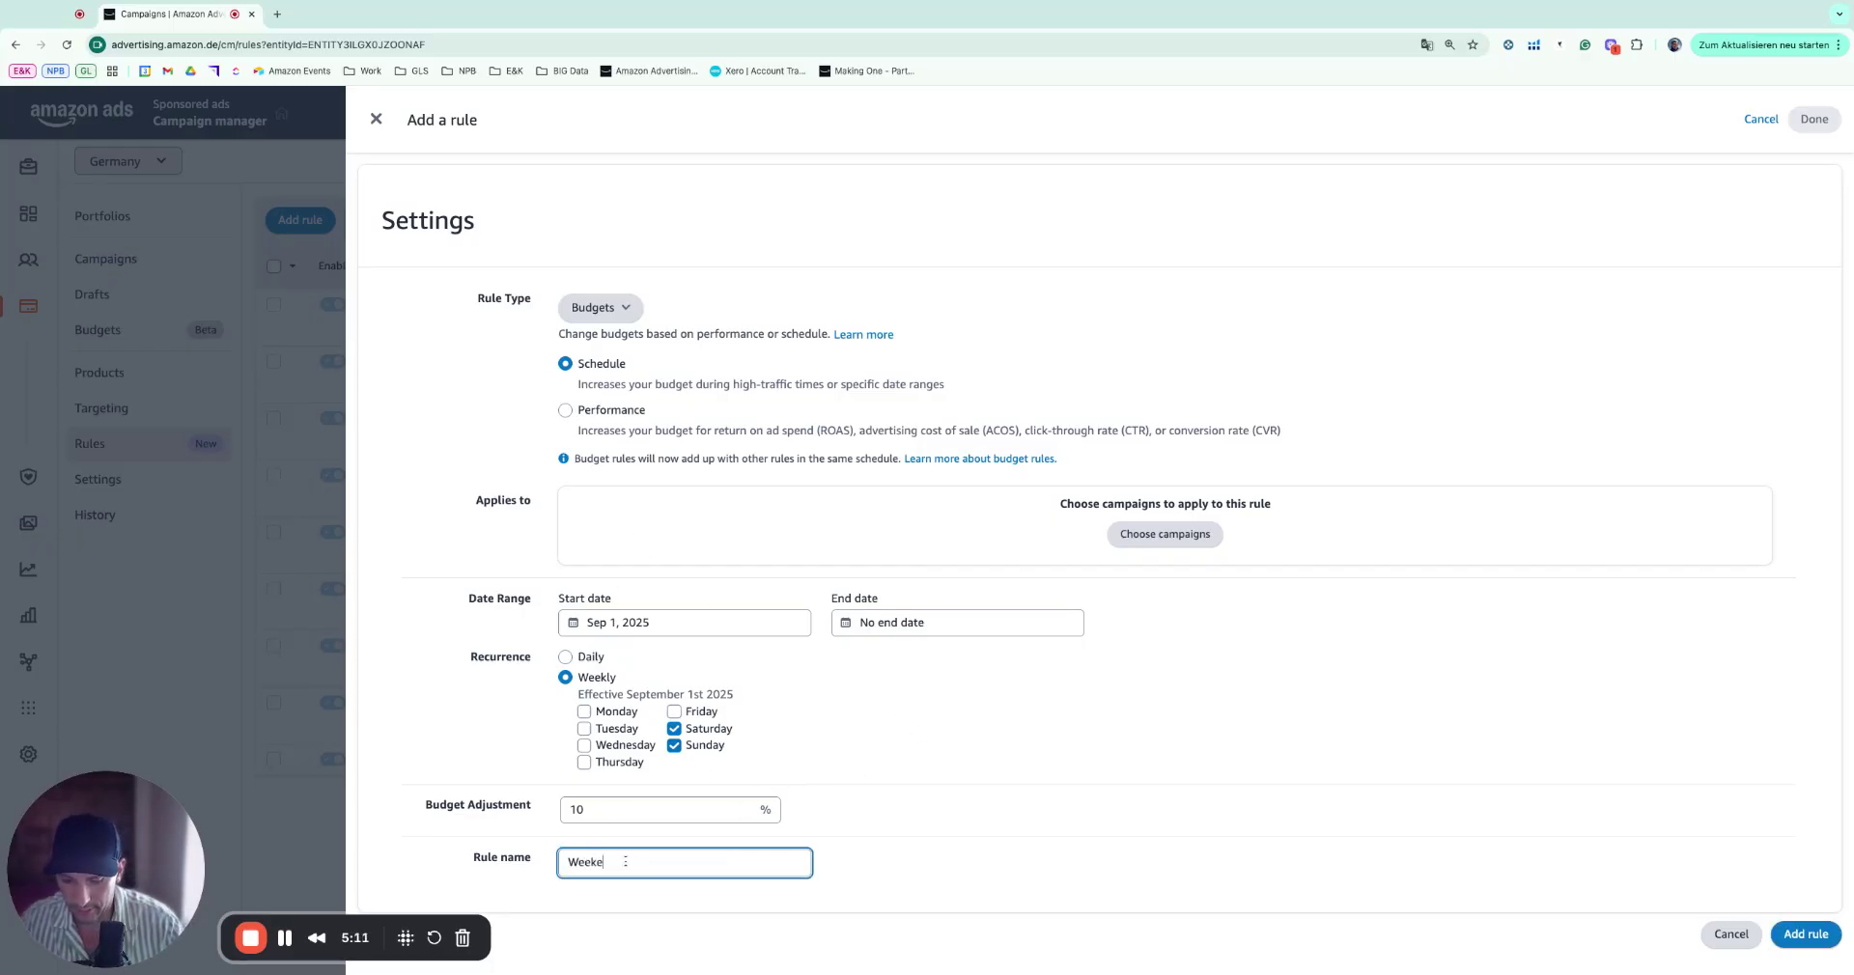
{"action": "type", "text": "nd SP Budget Boost"}
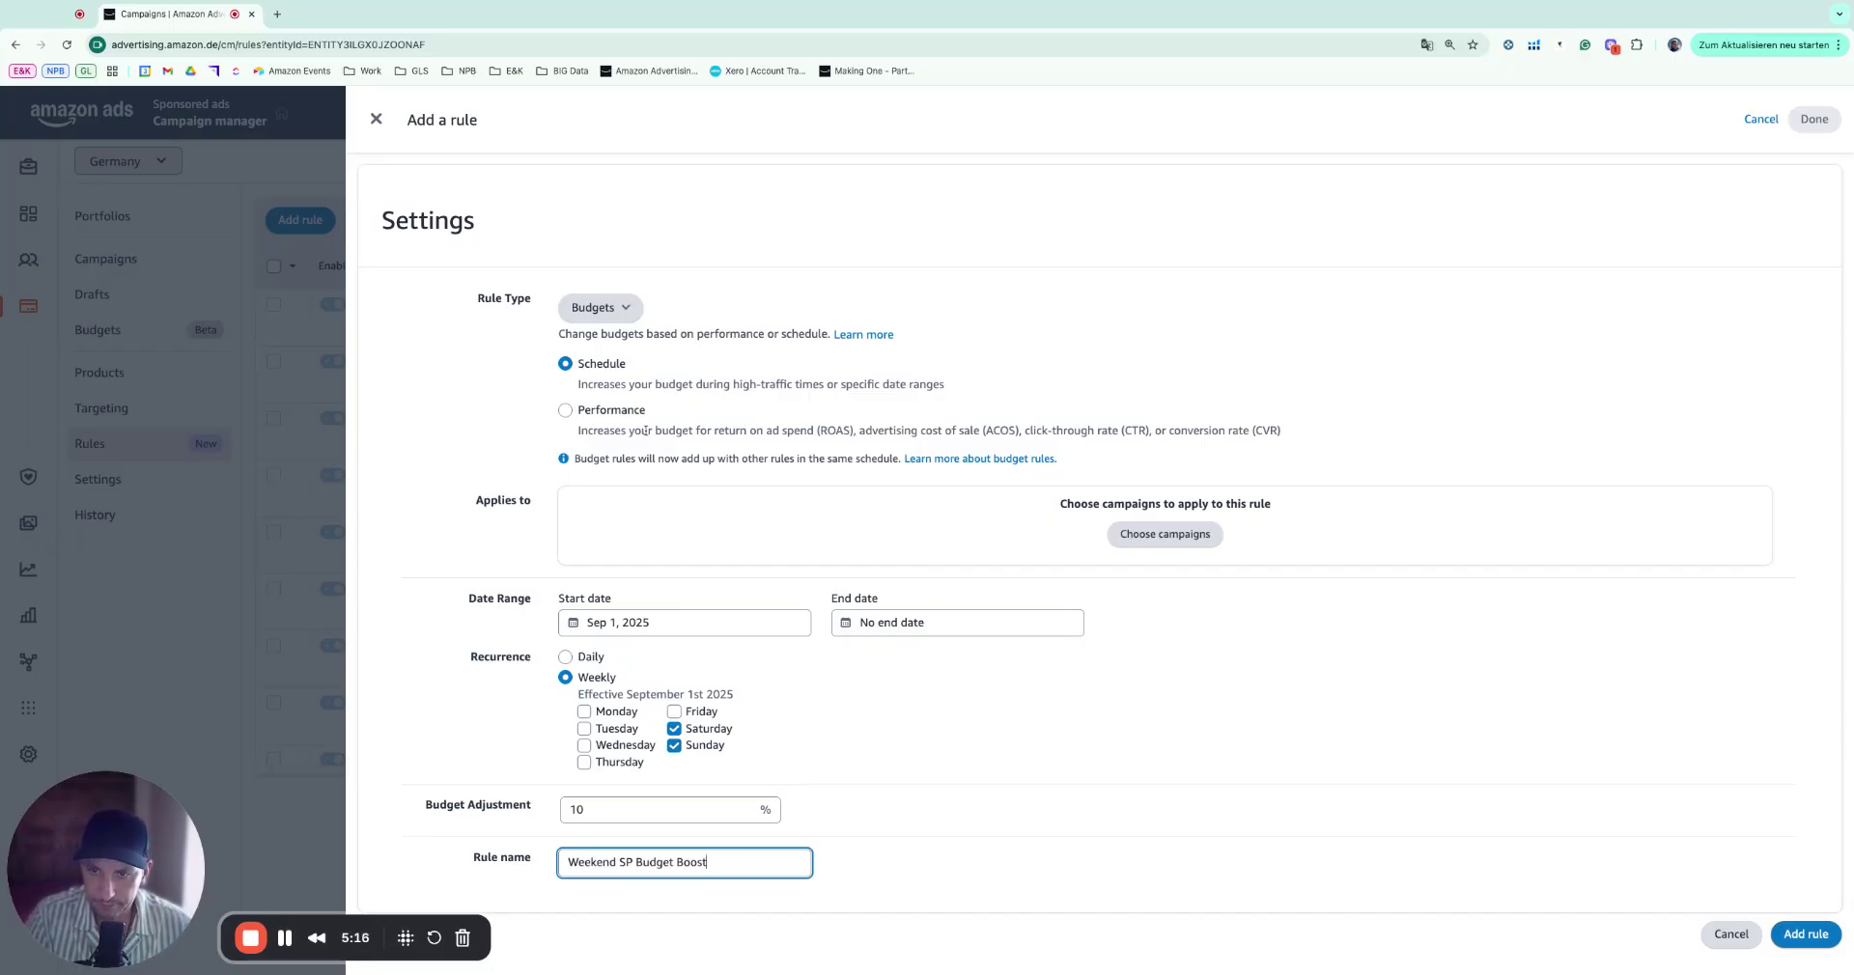
Add all campaigns on the first page of the list to the budget rule and apply the selection.
{"action": "left_click", "coordinate": [1165, 534]}
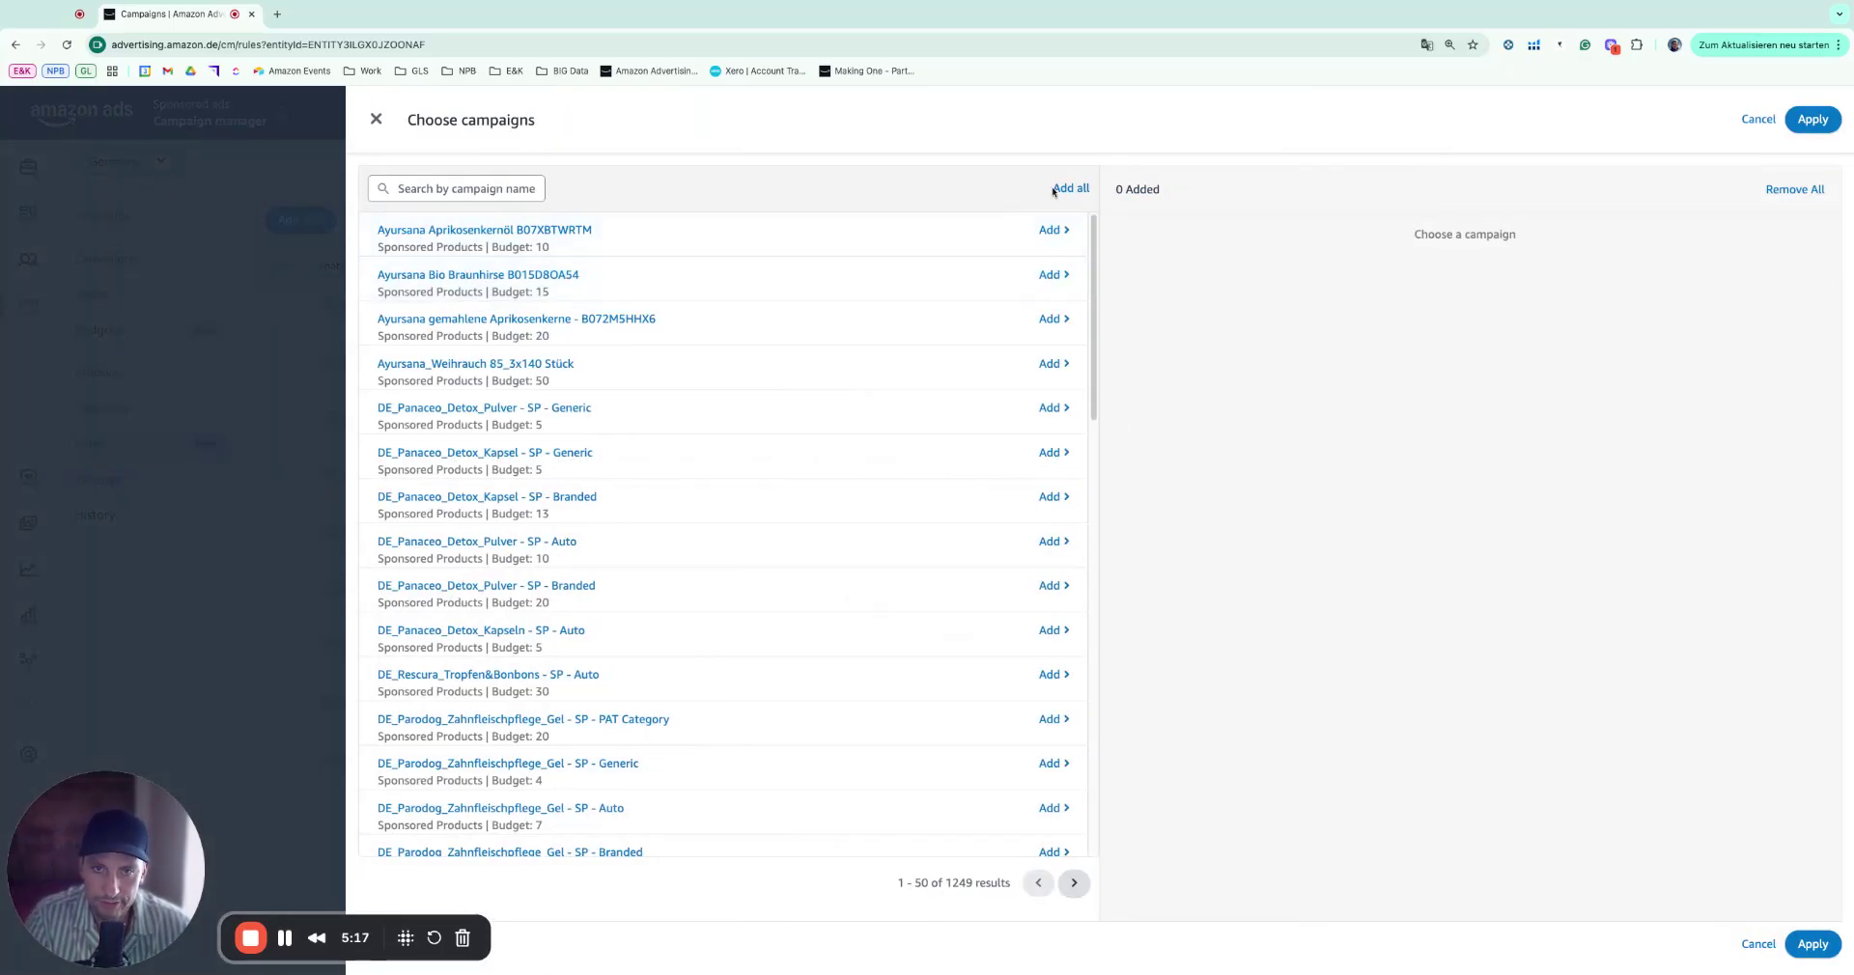
{"action": "left_click", "coordinate": [1070, 188]}
{"action": "left_click", "coordinate": [1813, 944]}
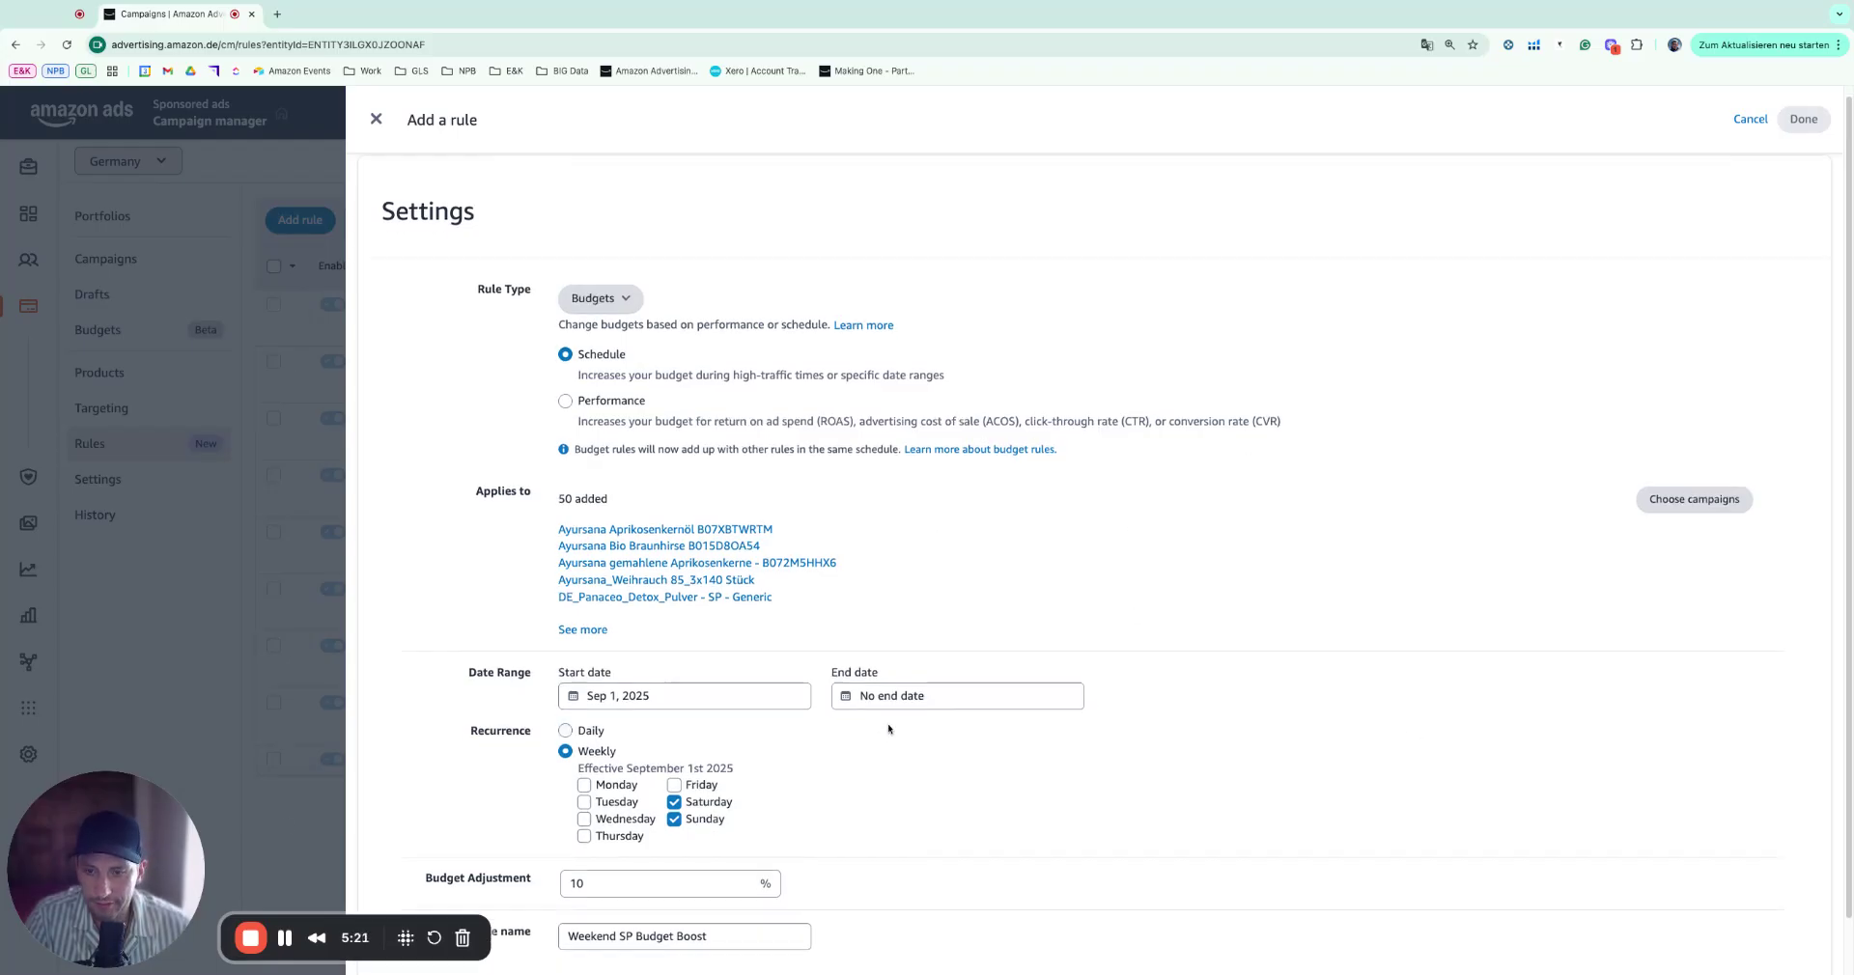
{"action": "scroll", "coordinate": [888, 728], "scroll_direction": "down", "scroll_amount": 1}
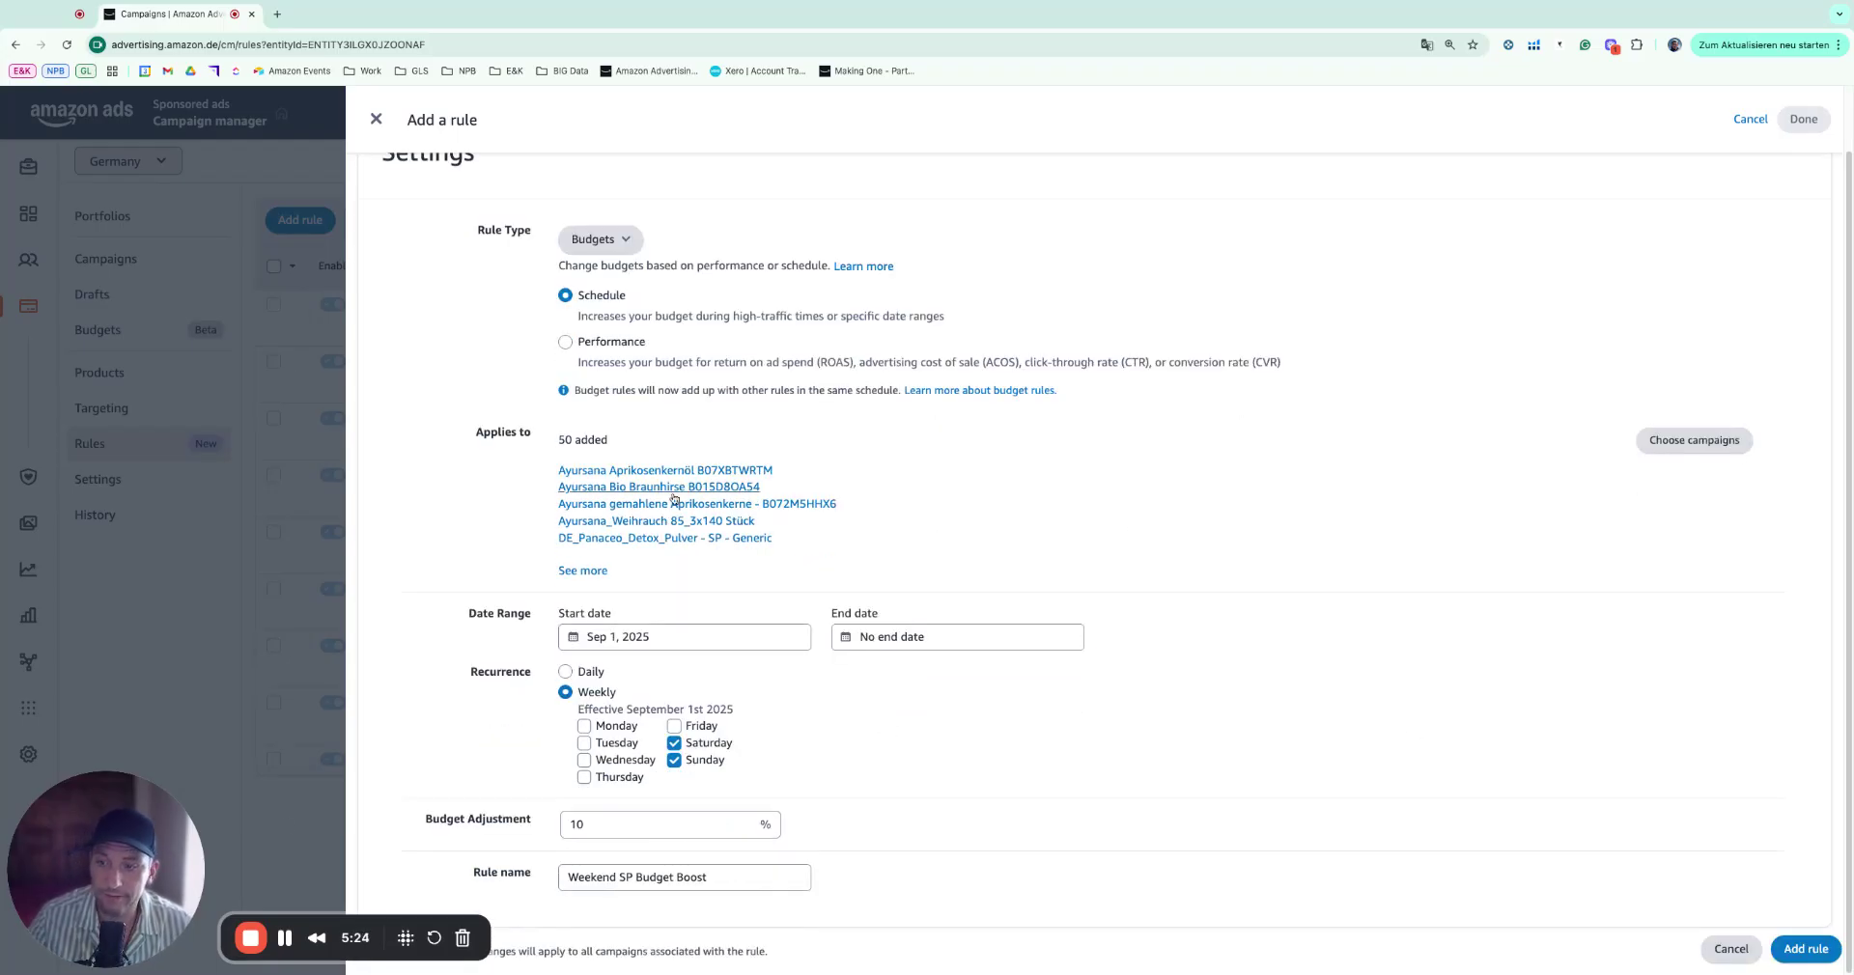
Make the budget rule performance-based with the condition ACOS less than 30%.
{"action": "left_click", "coordinate": [616, 344]}
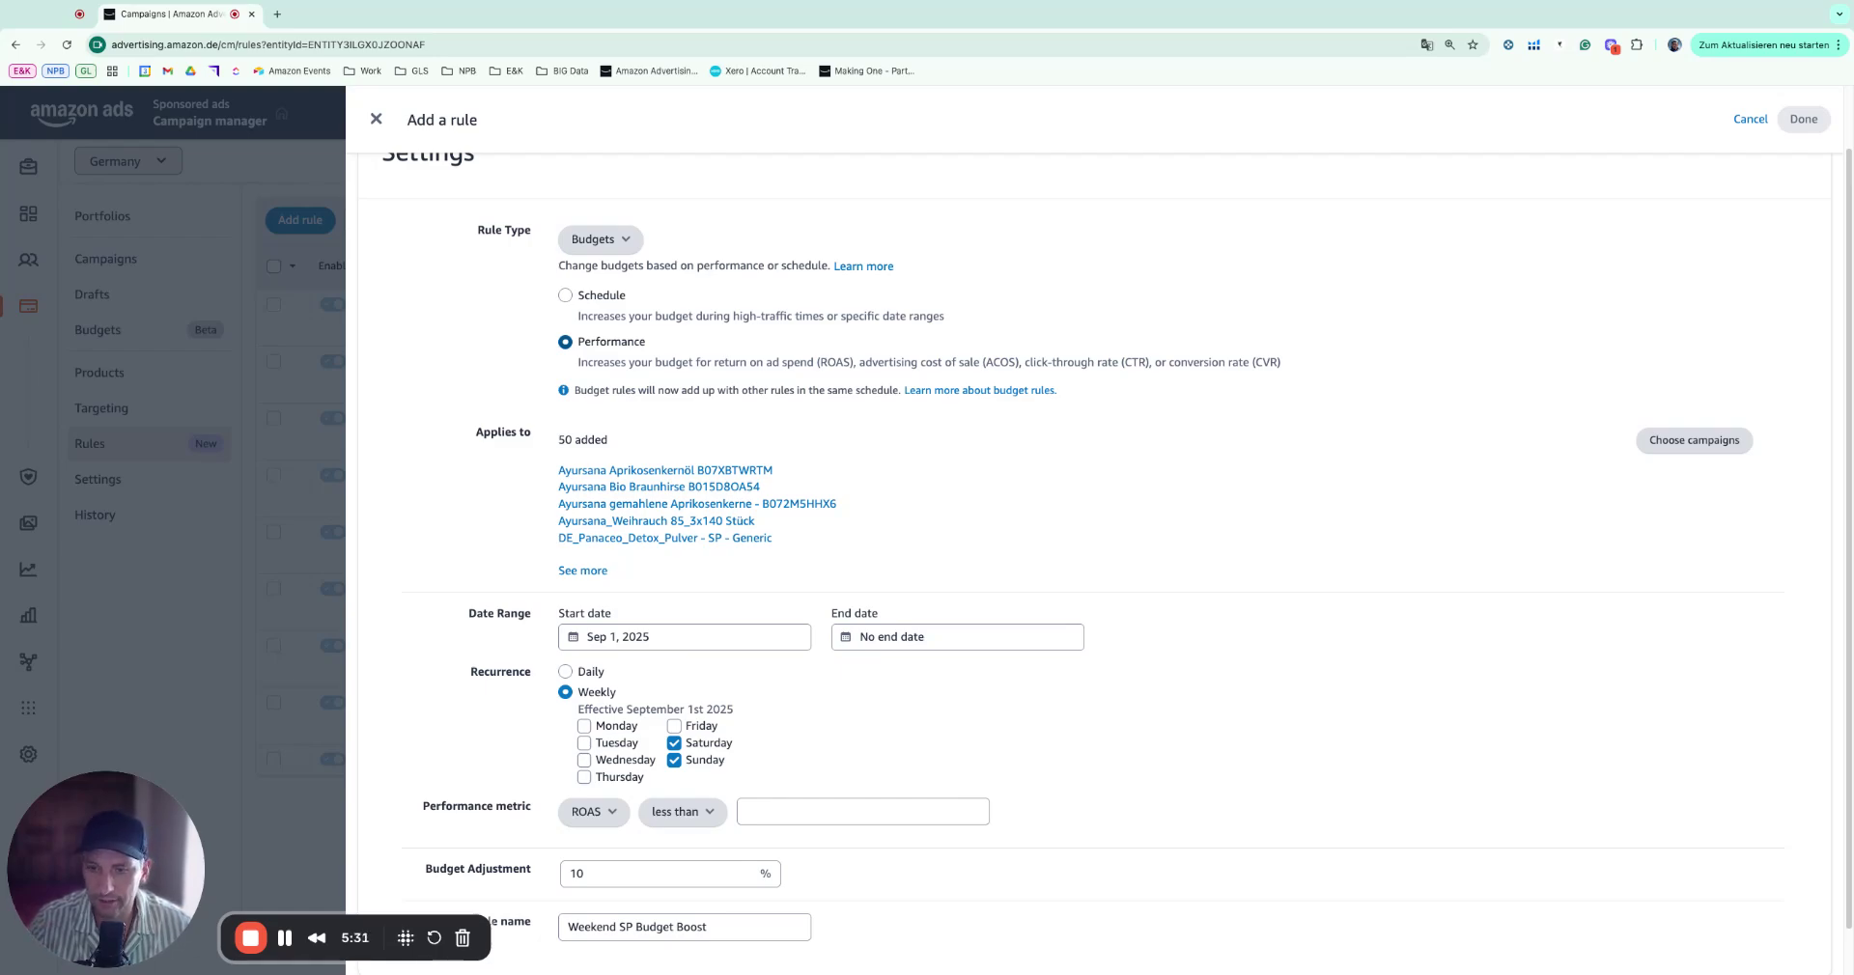
{"action": "scroll", "coordinate": [688, 746], "scroll_direction": "down", "scroll_amount": 1}
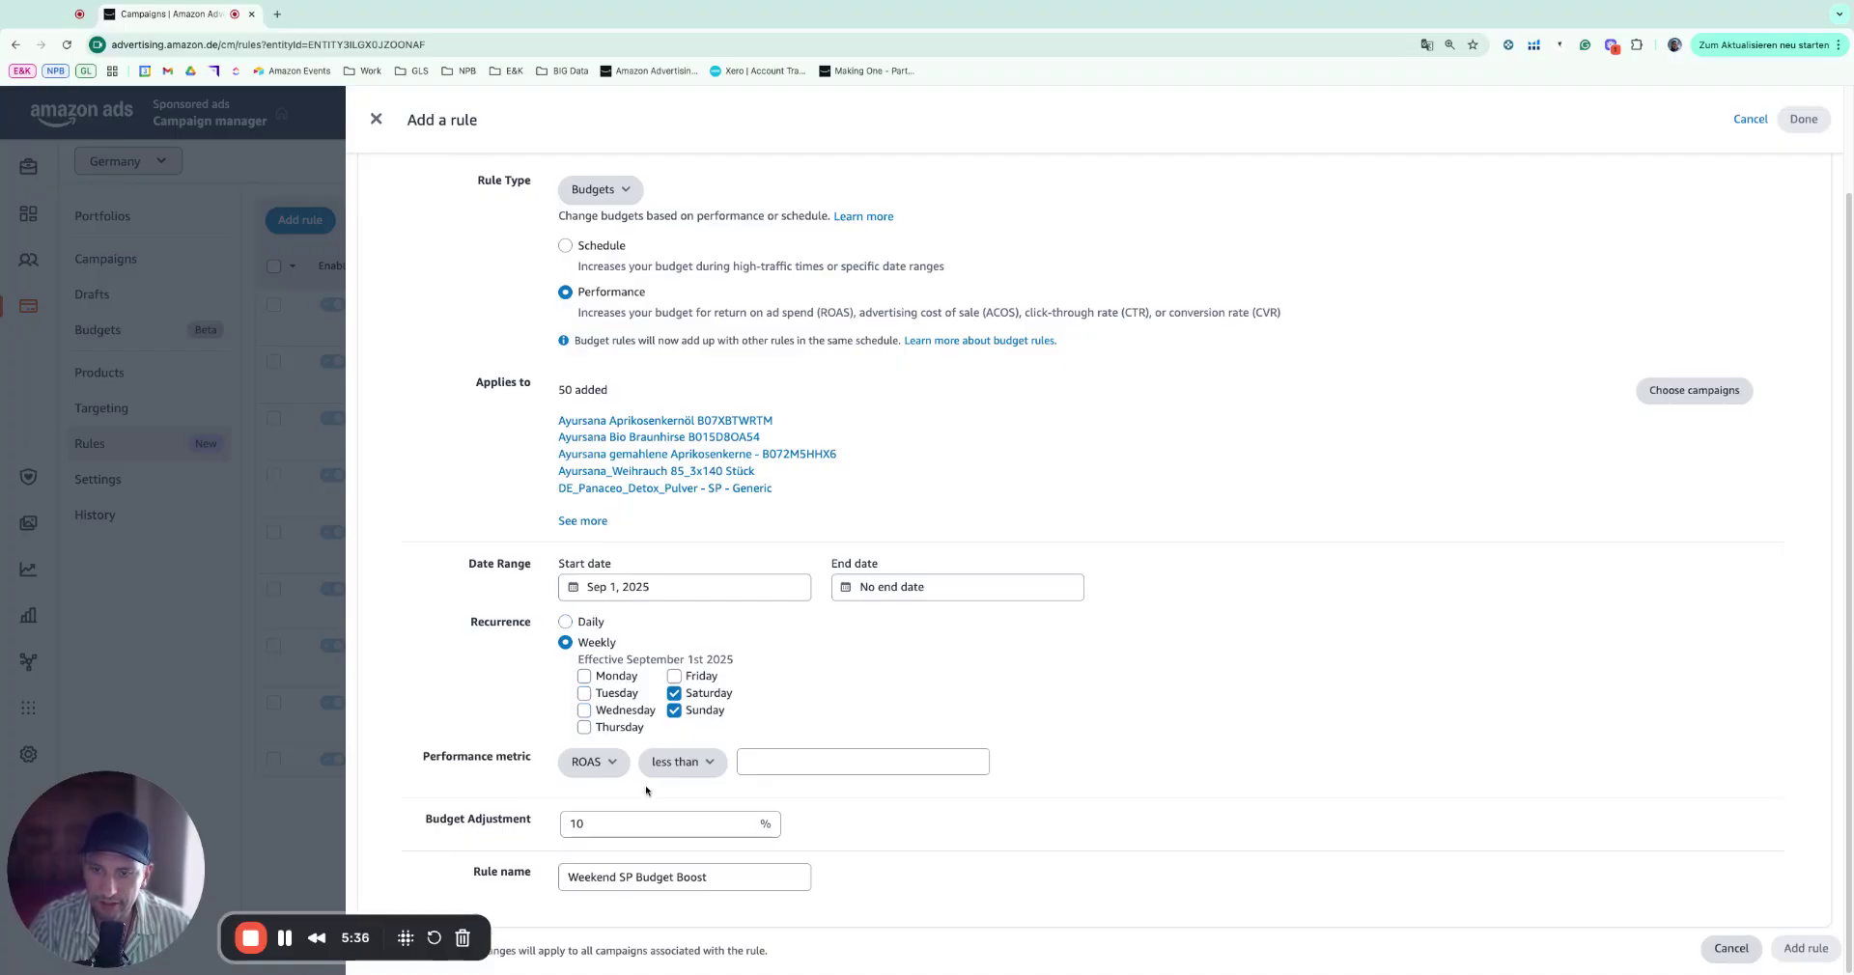
{"action": "left_click", "coordinate": [585, 763]}
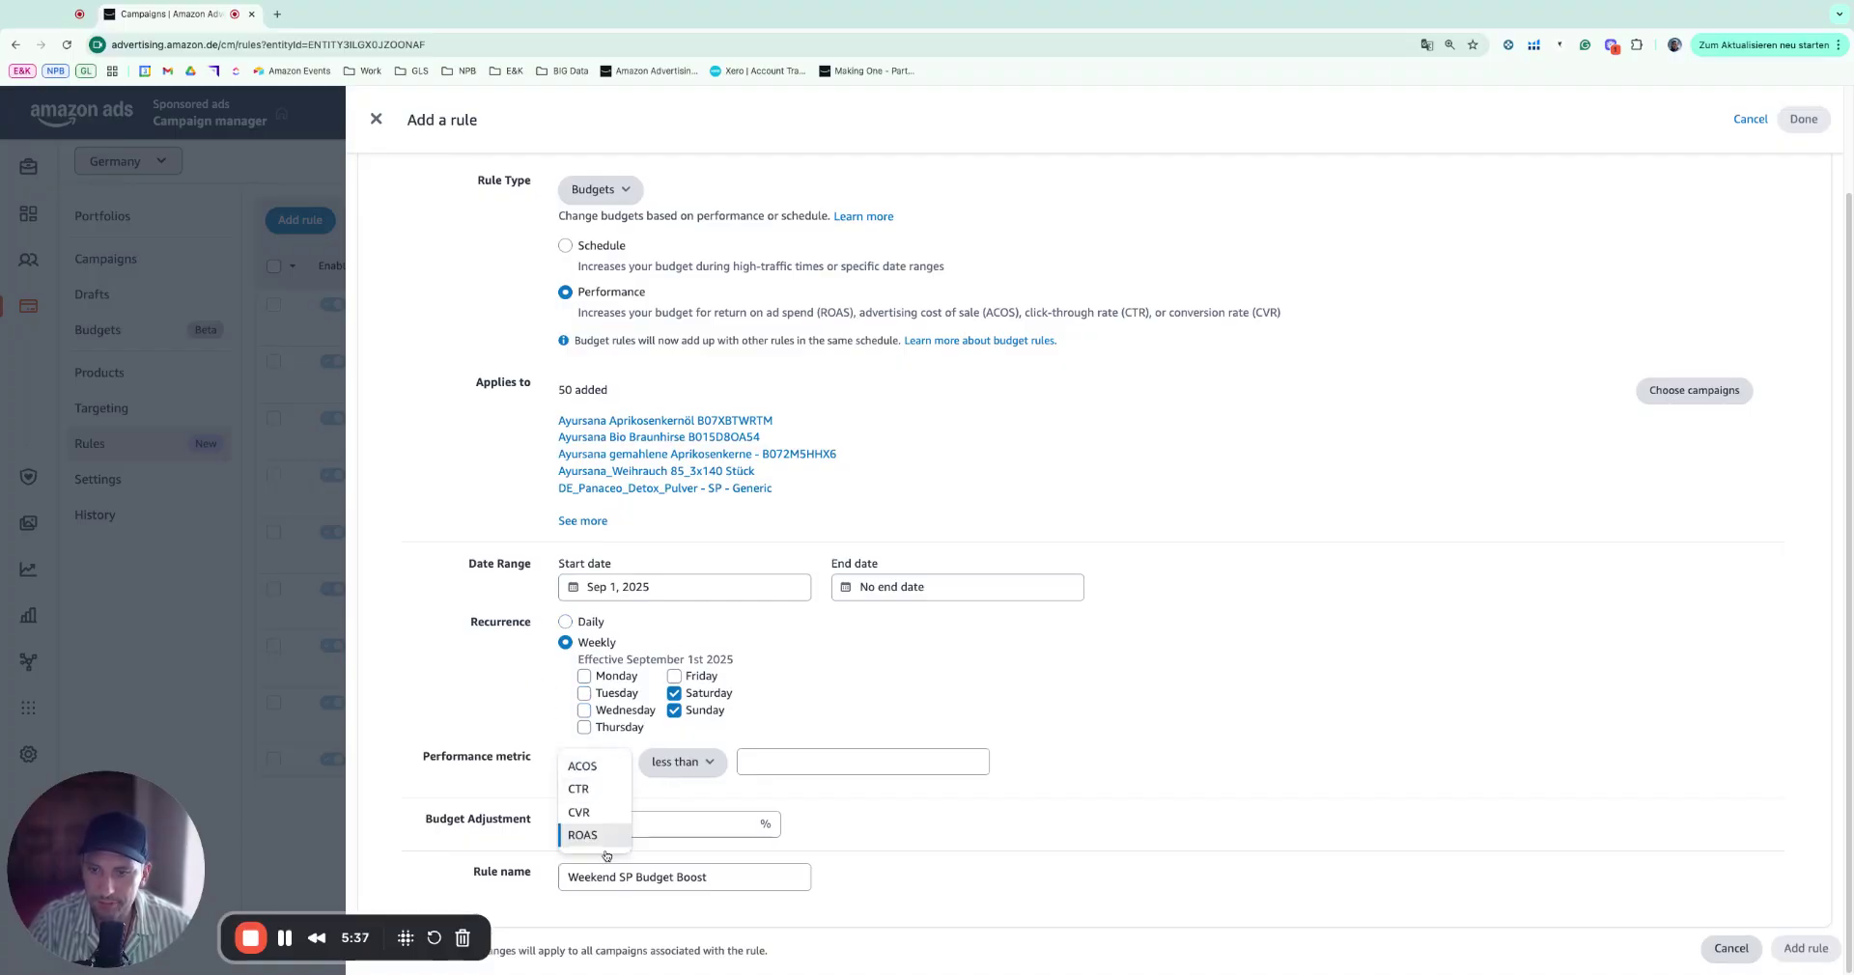
{"action": "left_click", "coordinate": [583, 766]}
{"action": "left_click", "coordinate": [828, 765]}
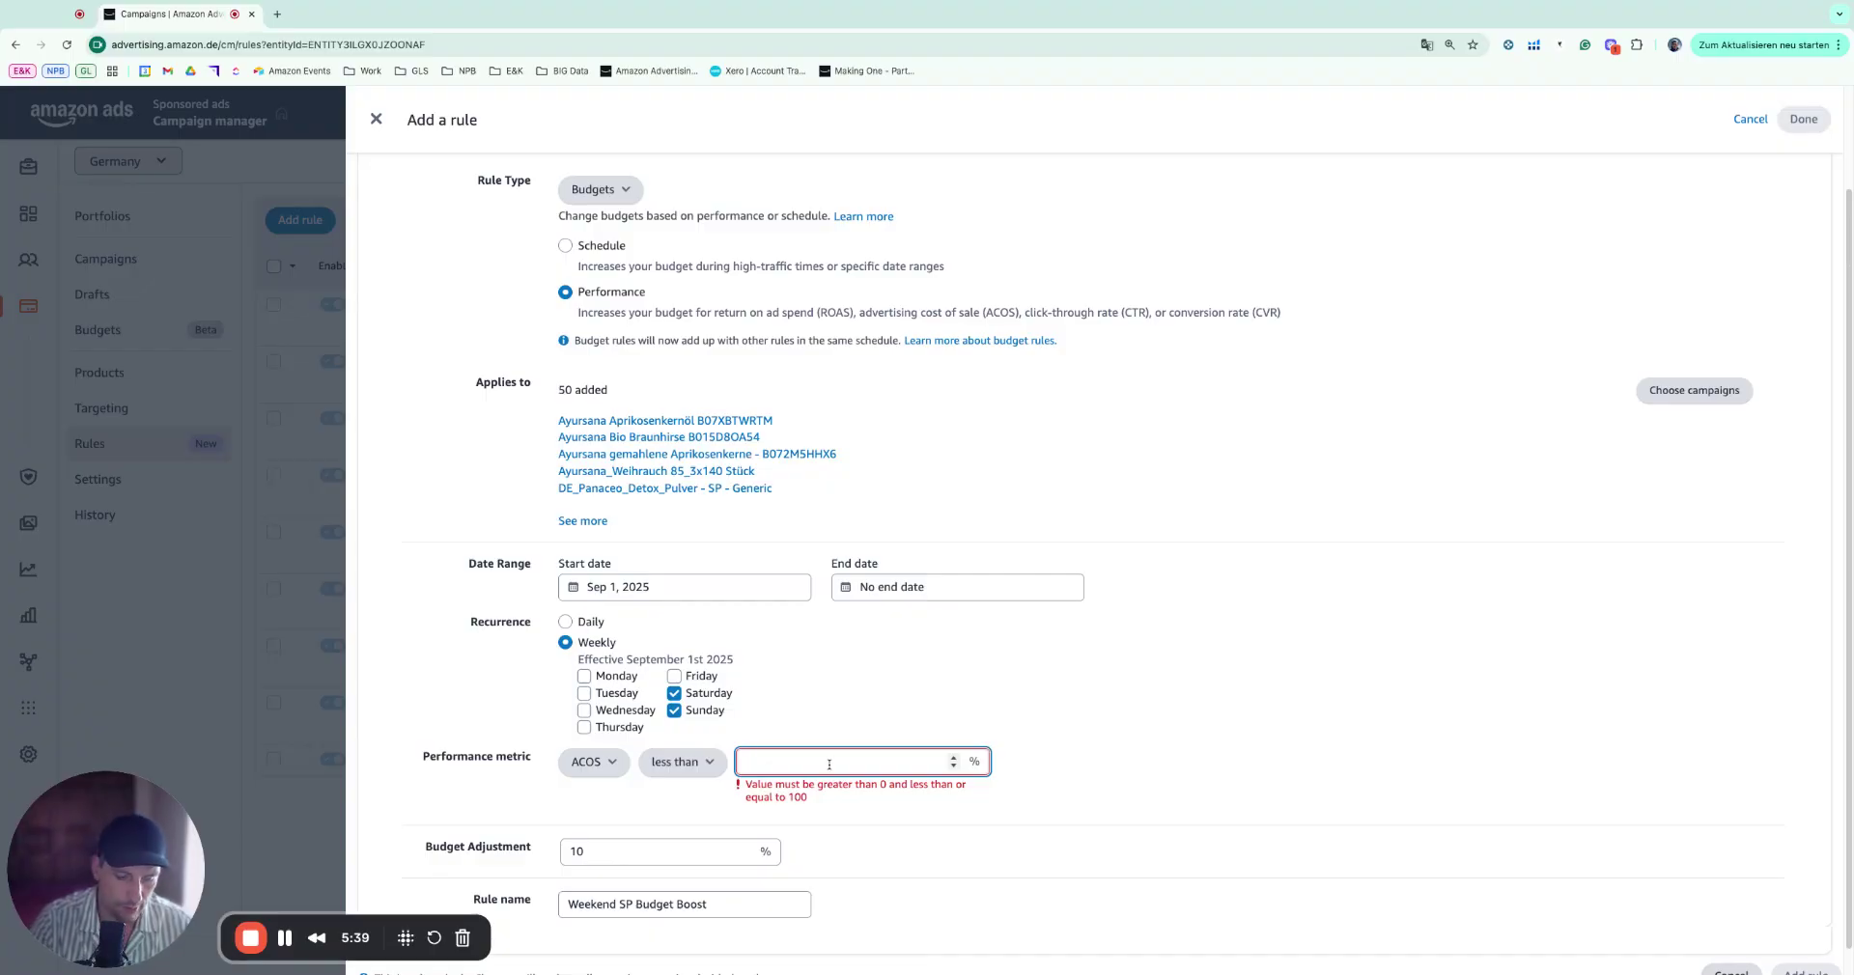
{"action": "type", "text": "30"}
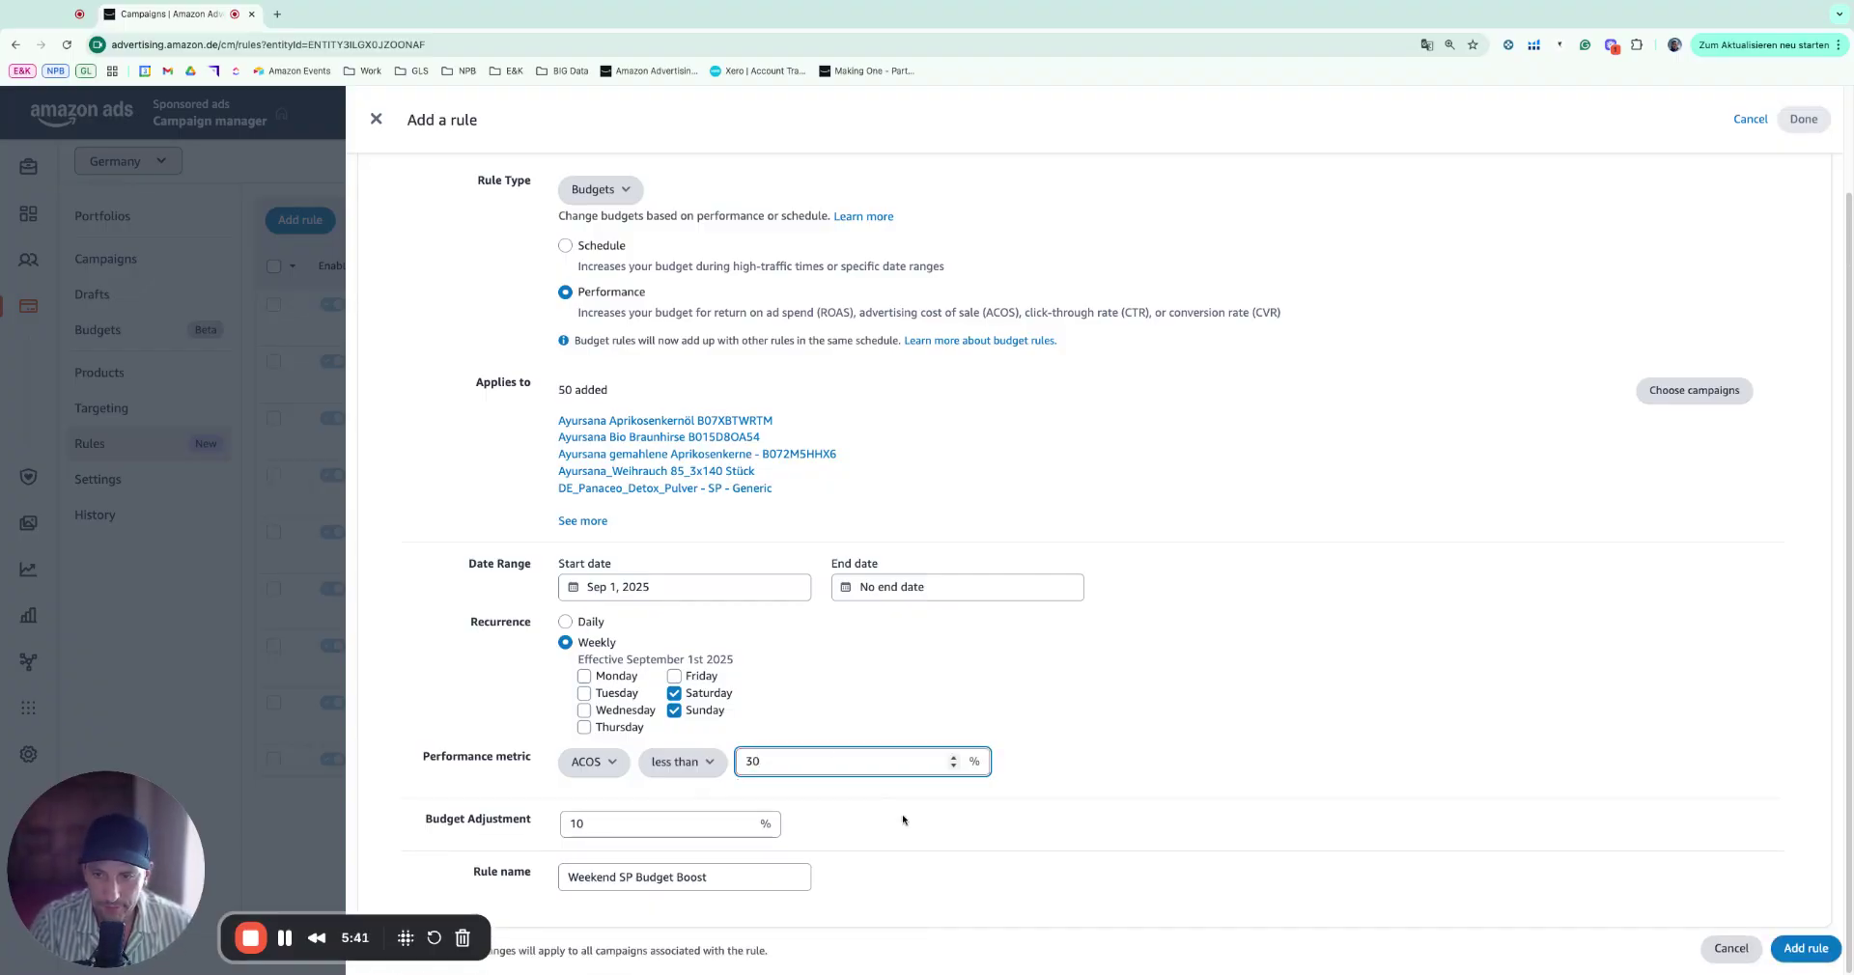
Change the ACOS condition to greater than and try a budget adjustment of -10%.
{"action": "left_click", "coordinate": [686, 768]}
{"action": "left_click", "coordinate": [696, 833]}
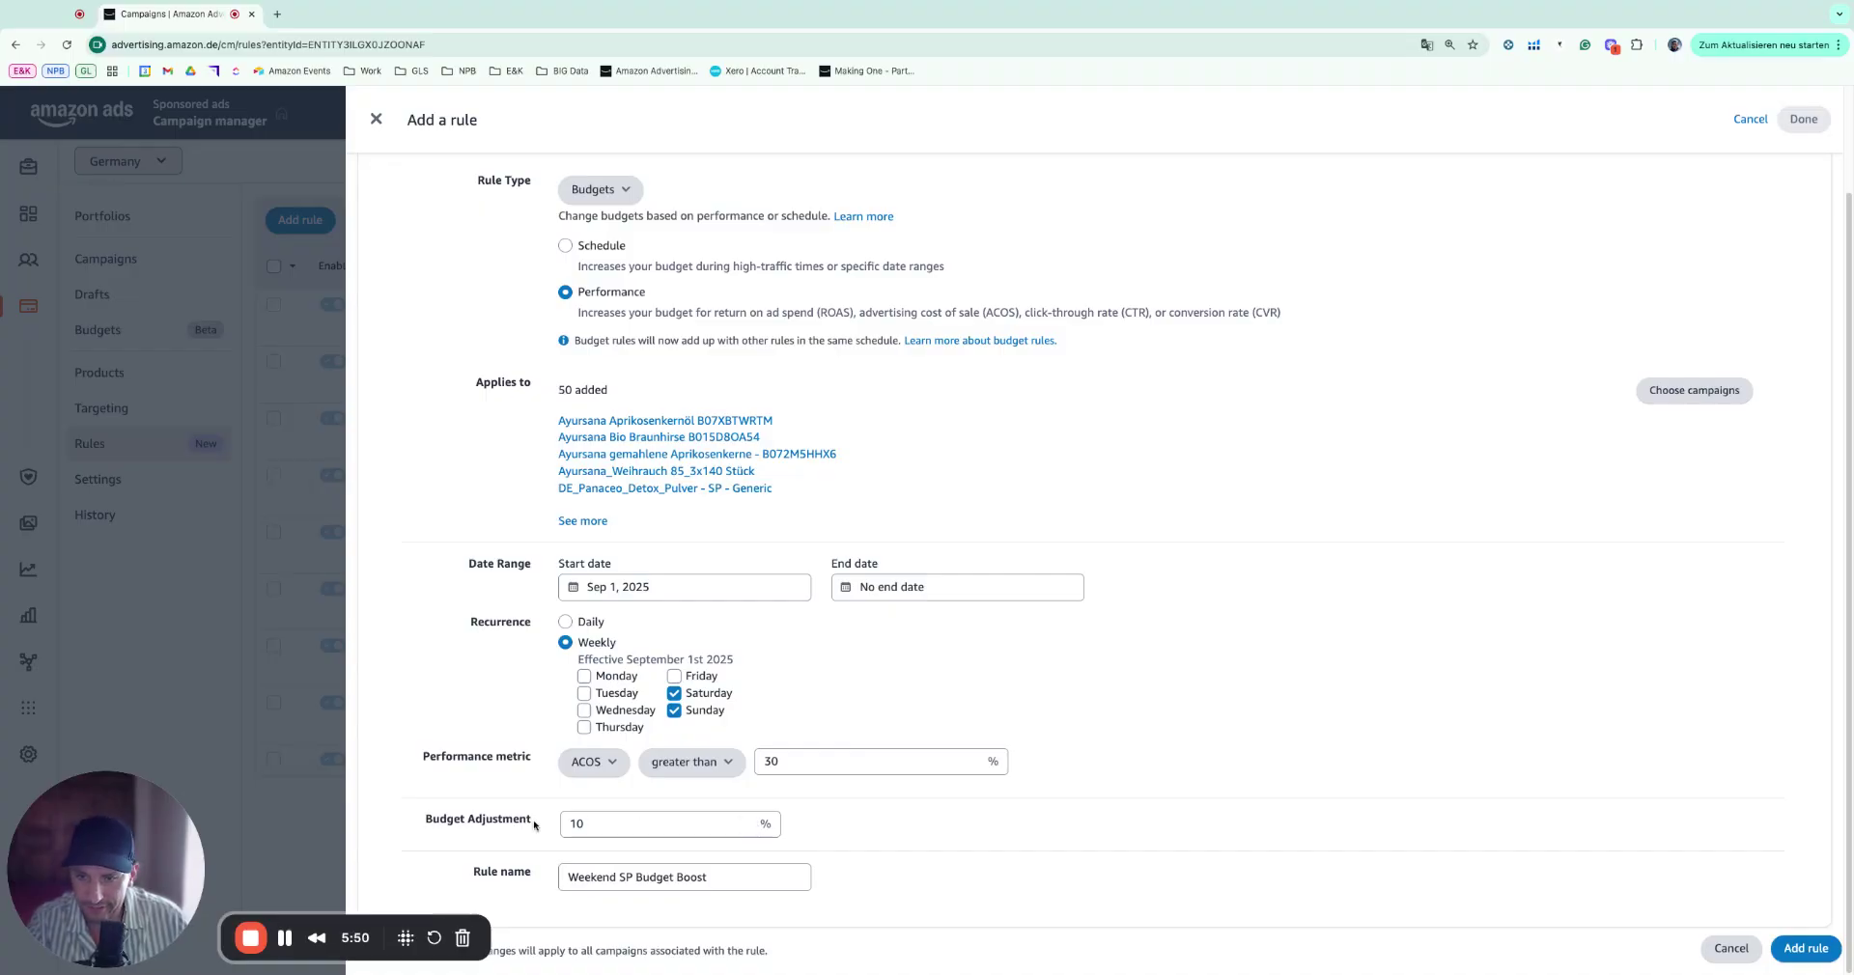
{"action": "left_click_drag", "start_coordinate": [486, 819], "coordinate": [805, 827]}
{"action": "double_click", "coordinate": [653, 826]}
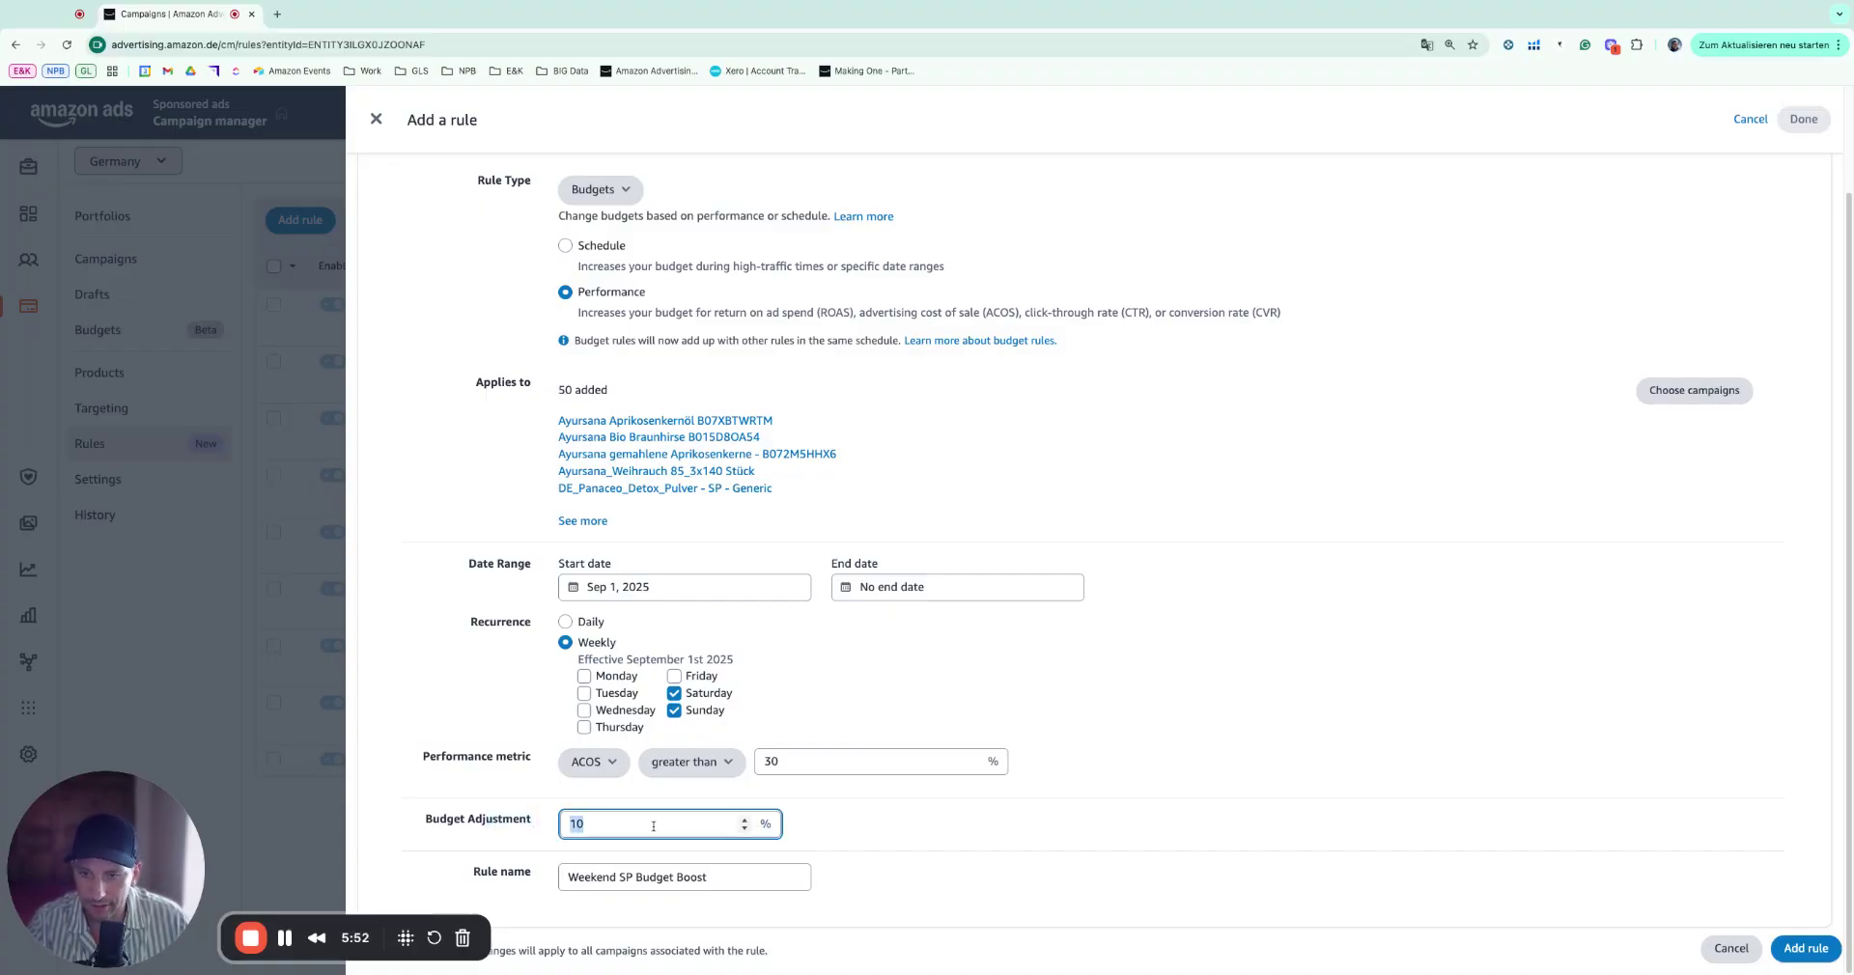
{"action": "left_click", "coordinate": [570, 823]}
{"action": "type", "text": "-"}
{"action": "left_click", "coordinate": [627, 850]}
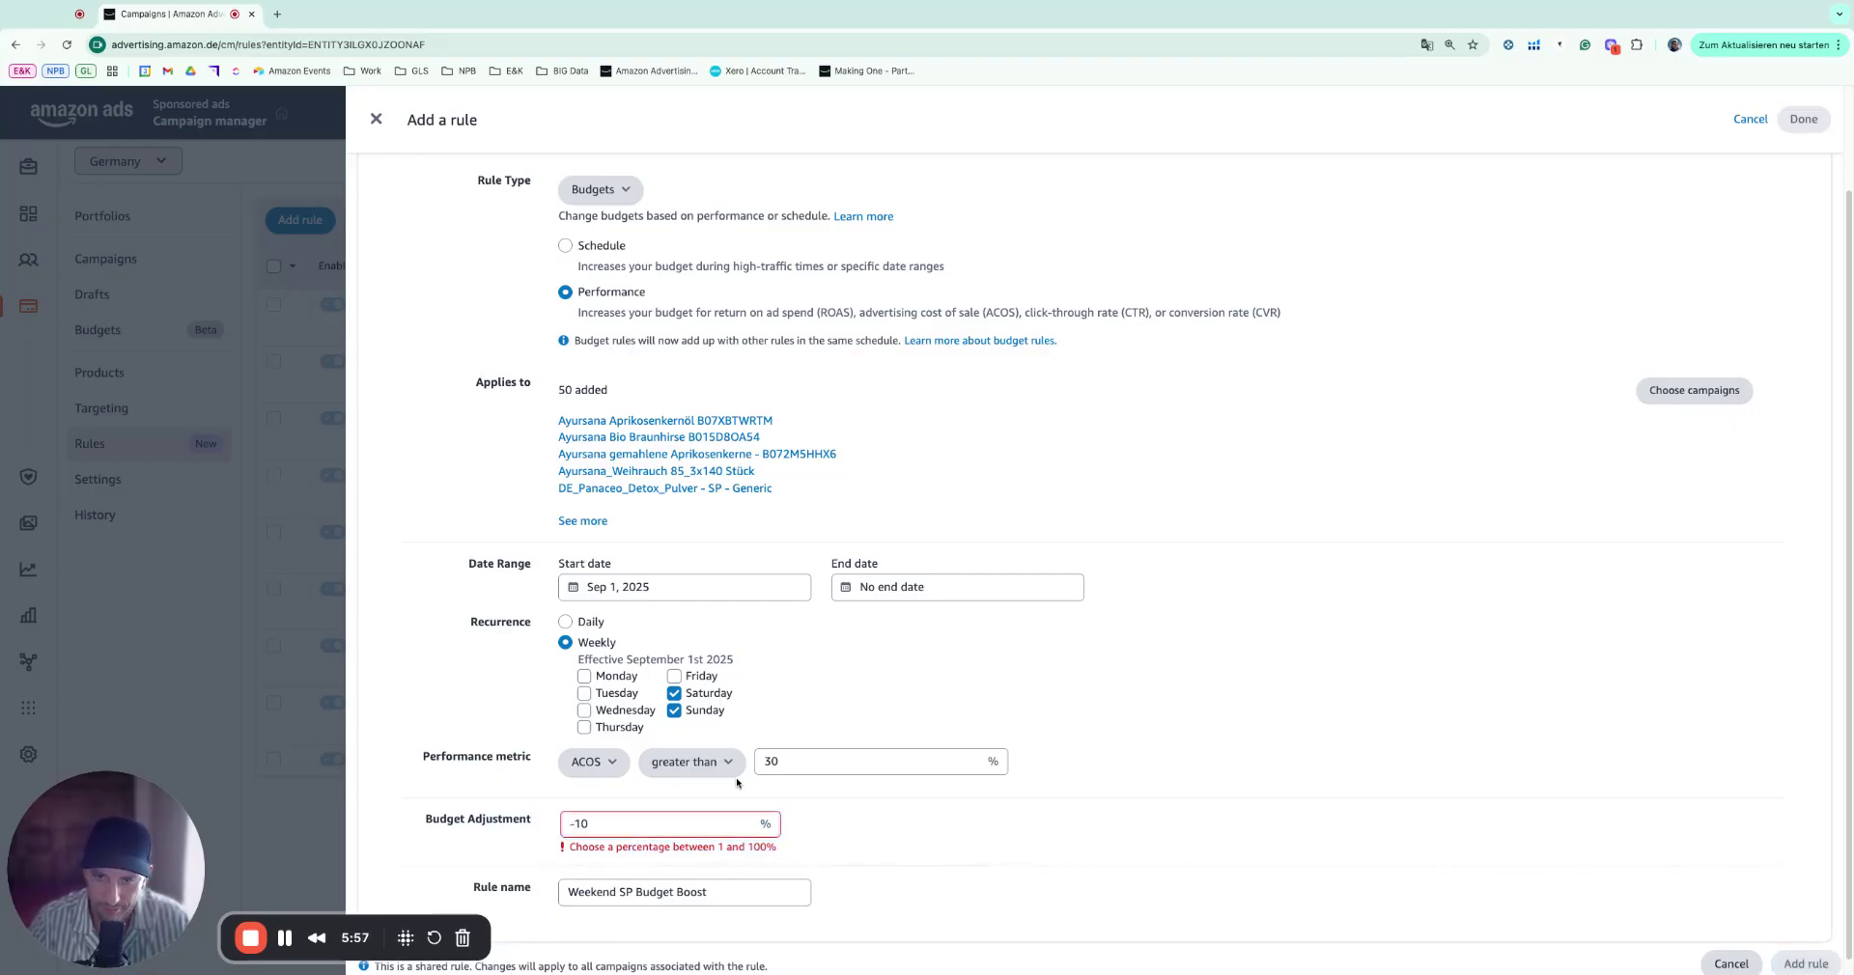
Try ROAS and CVR as the budget rule's performance metric and set it back to ACOS.
{"action": "triple_click", "coordinate": [1074, 773]}
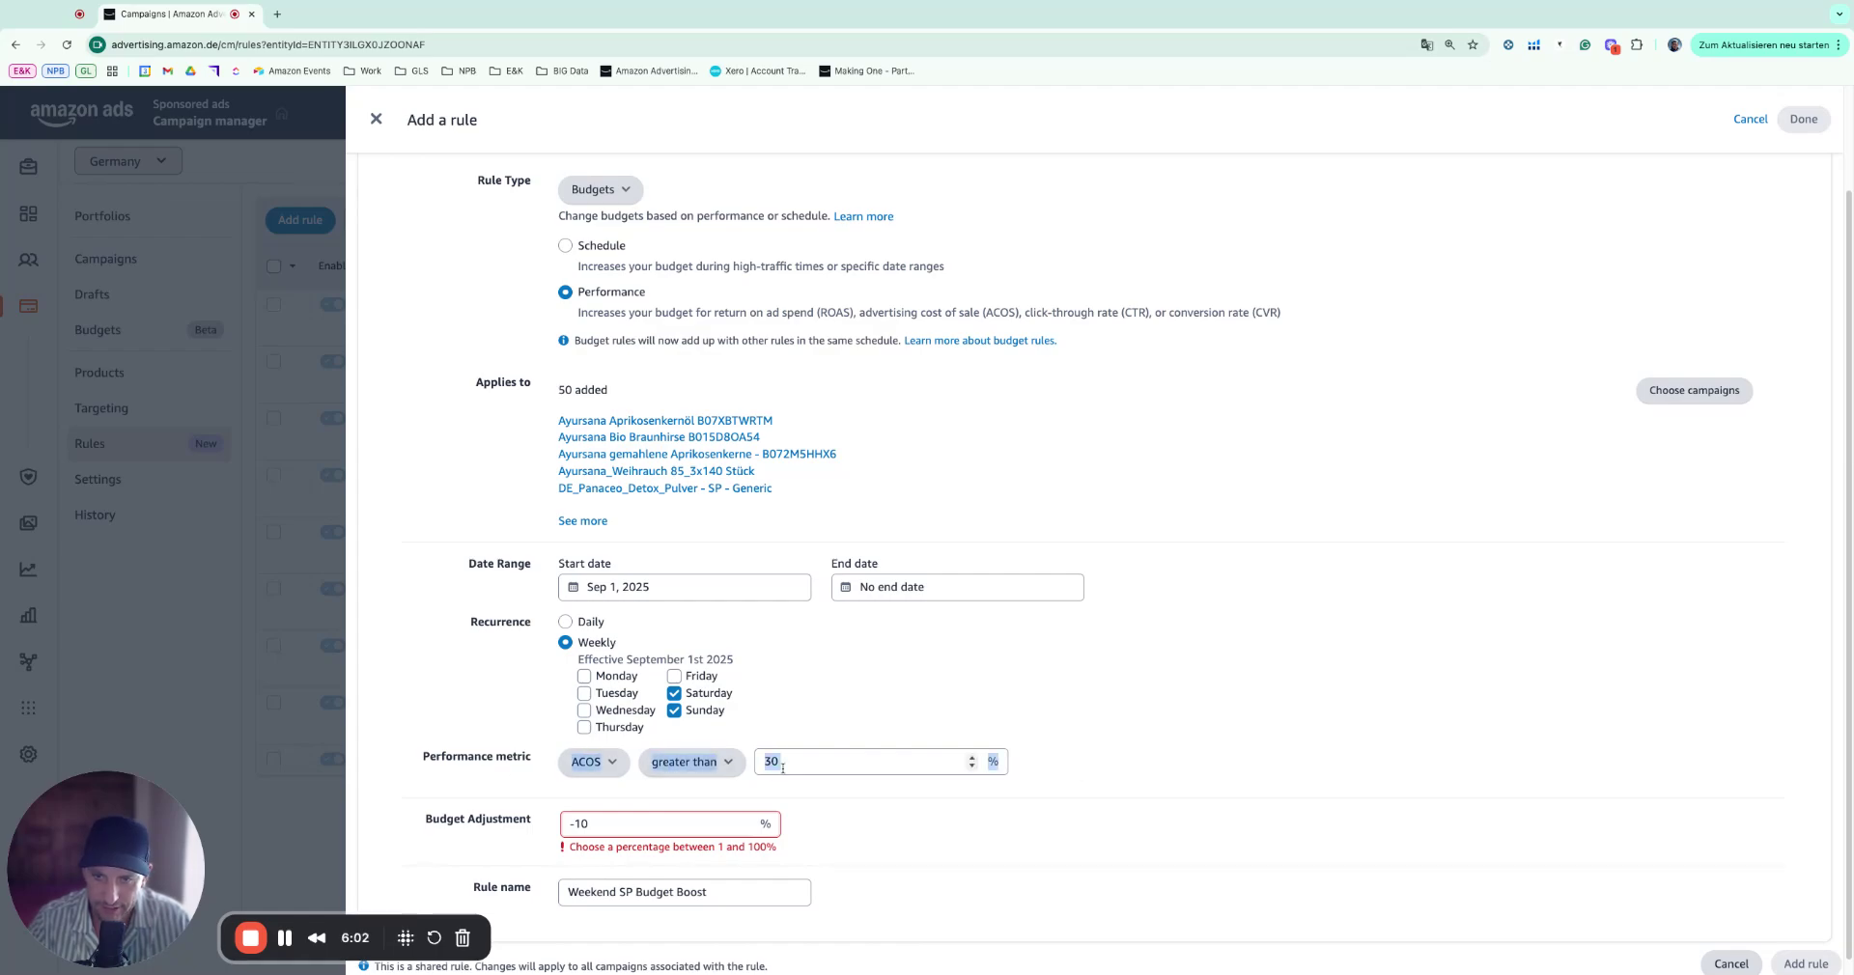
{"action": "left_click", "coordinate": [593, 762]}
{"action": "left_click", "coordinate": [586, 830]}
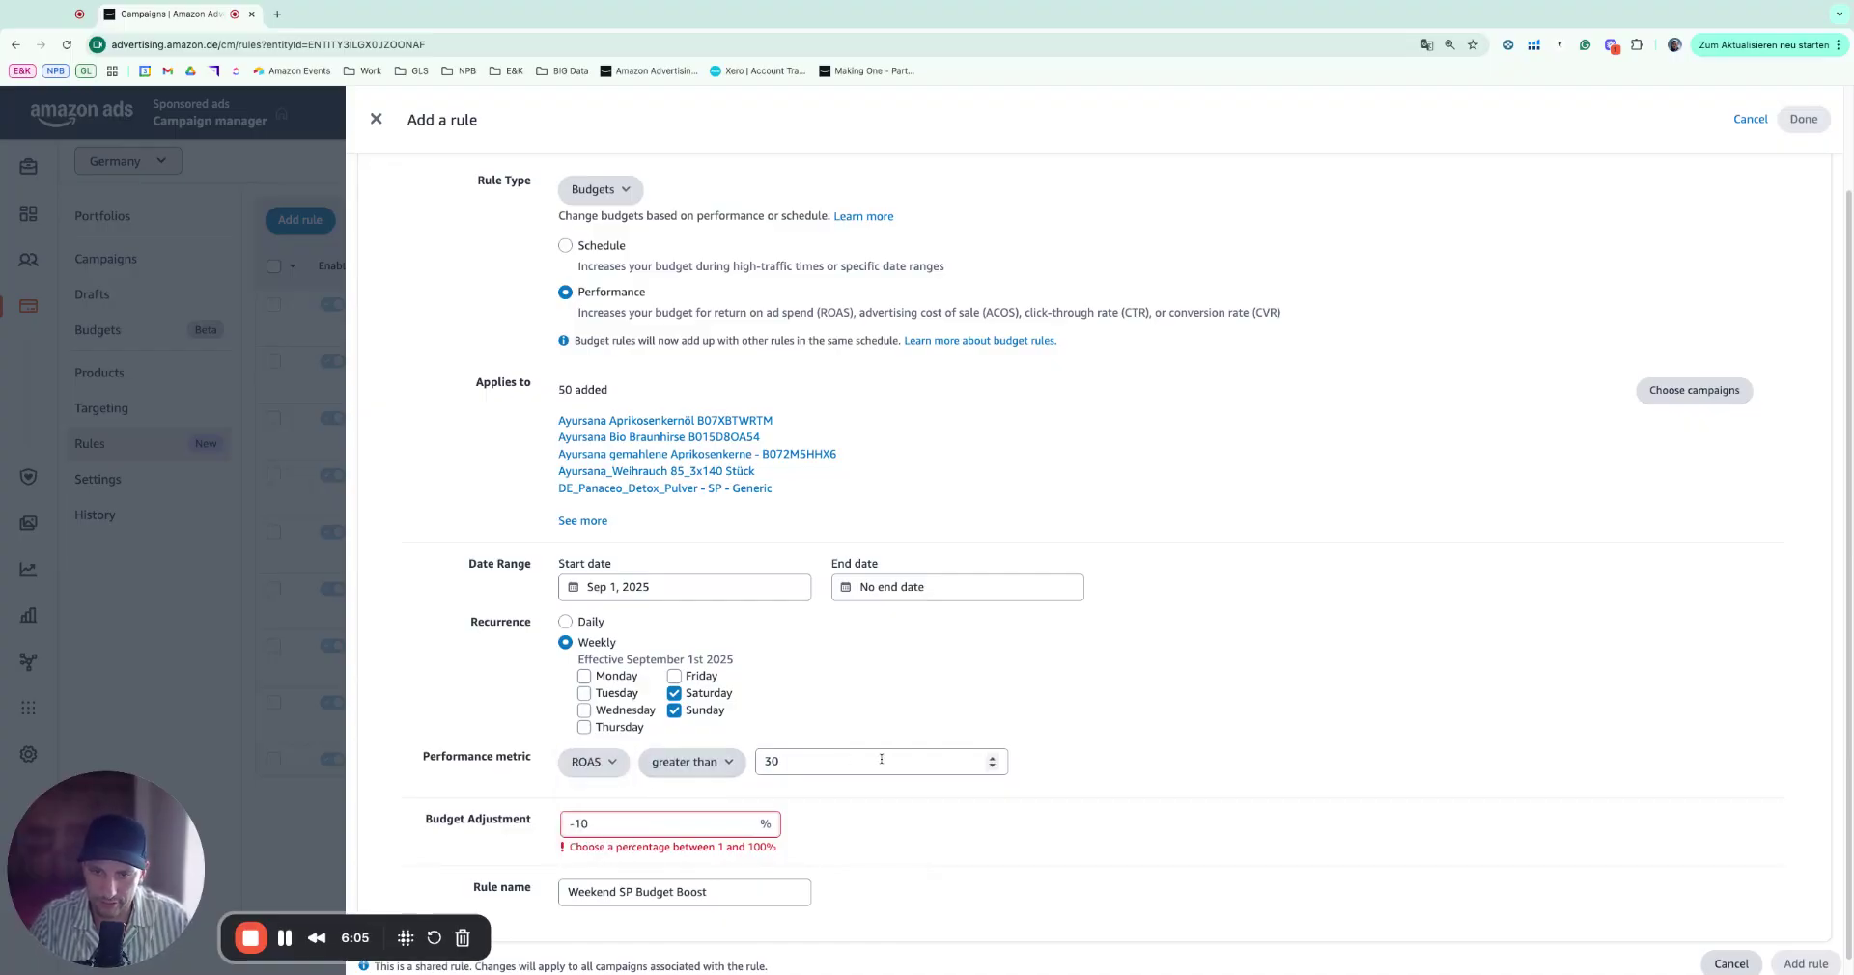
{"action": "left_click", "coordinate": [590, 762]}
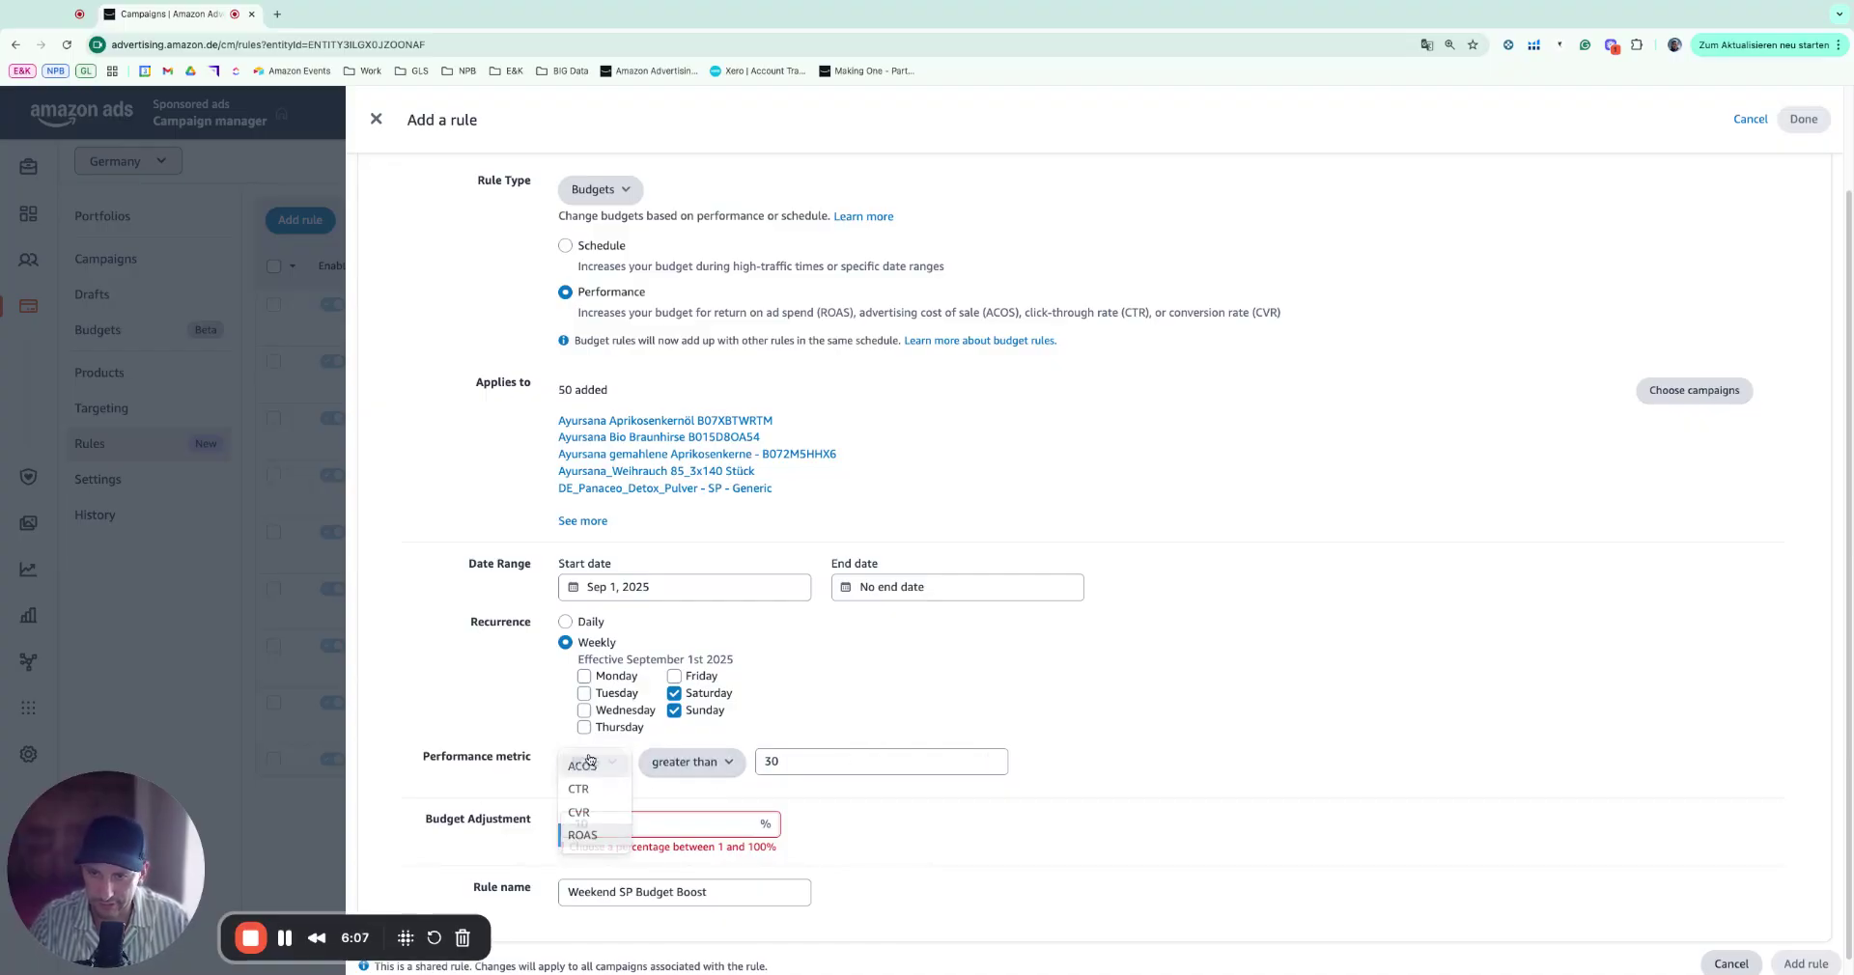
{"action": "left_click", "coordinate": [581, 812]}
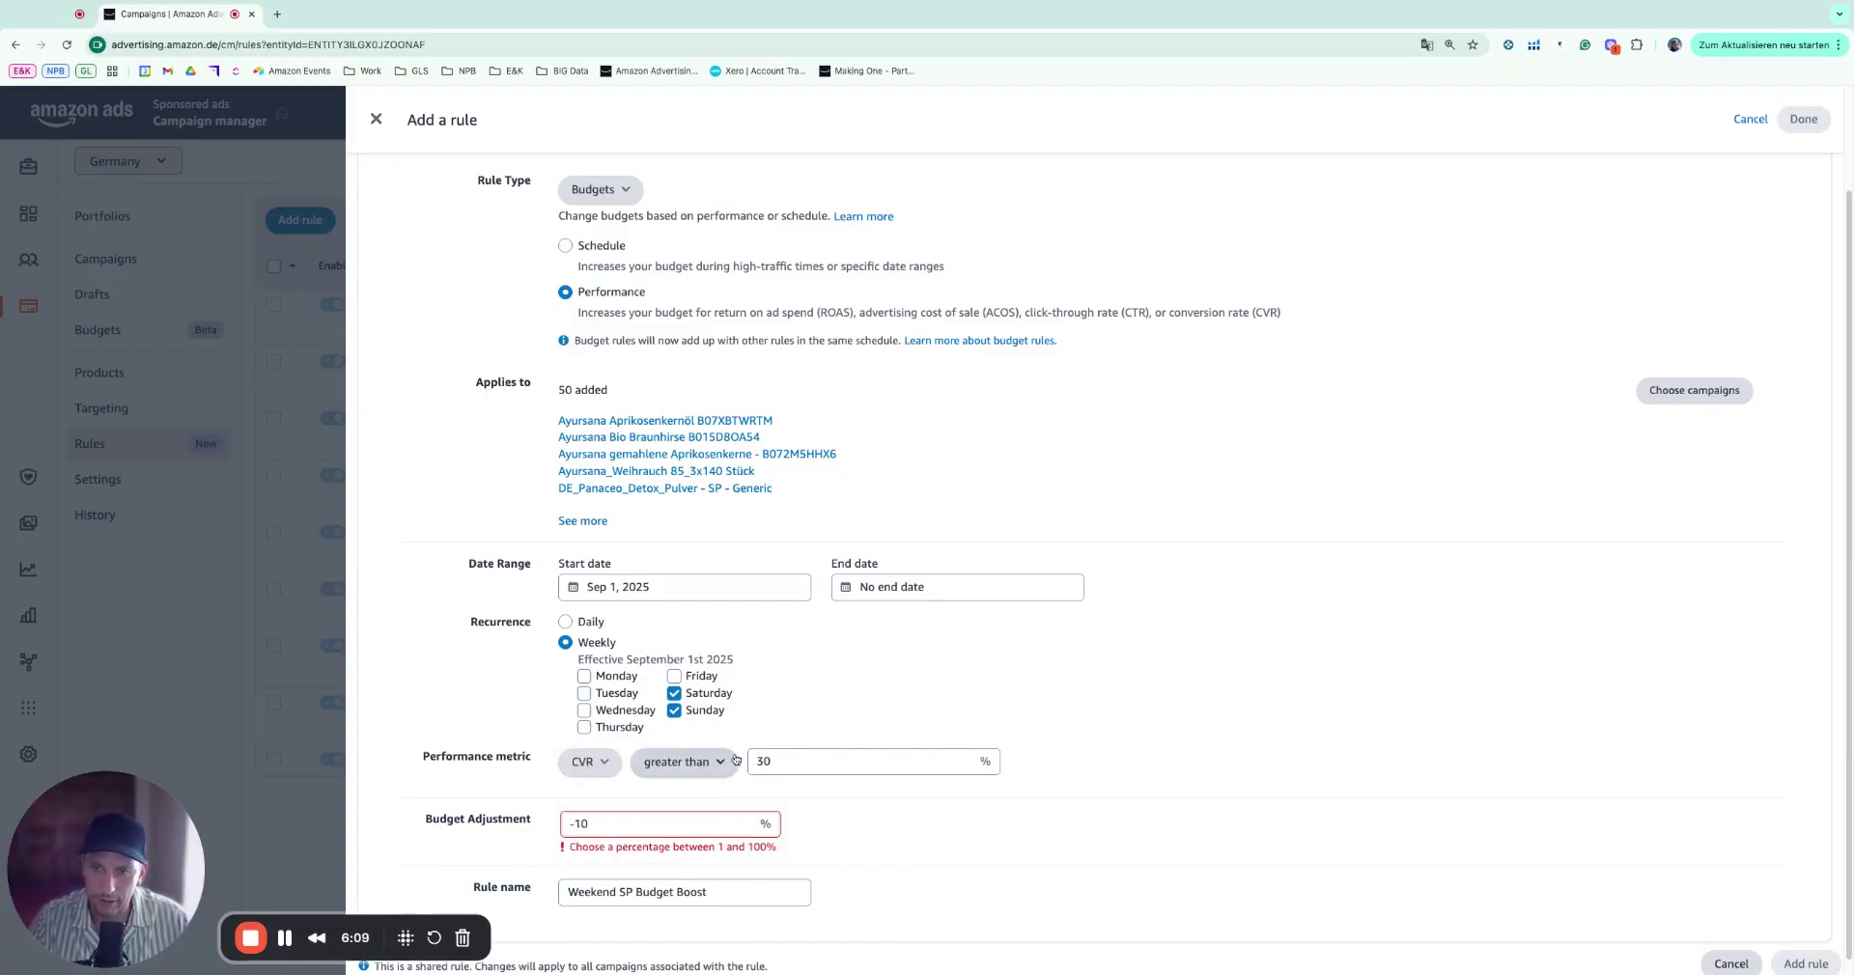
{"action": "left_click", "coordinate": [683, 762]}
{"action": "left_click", "coordinate": [607, 774]}
{"action": "left_click", "coordinate": [606, 775]}
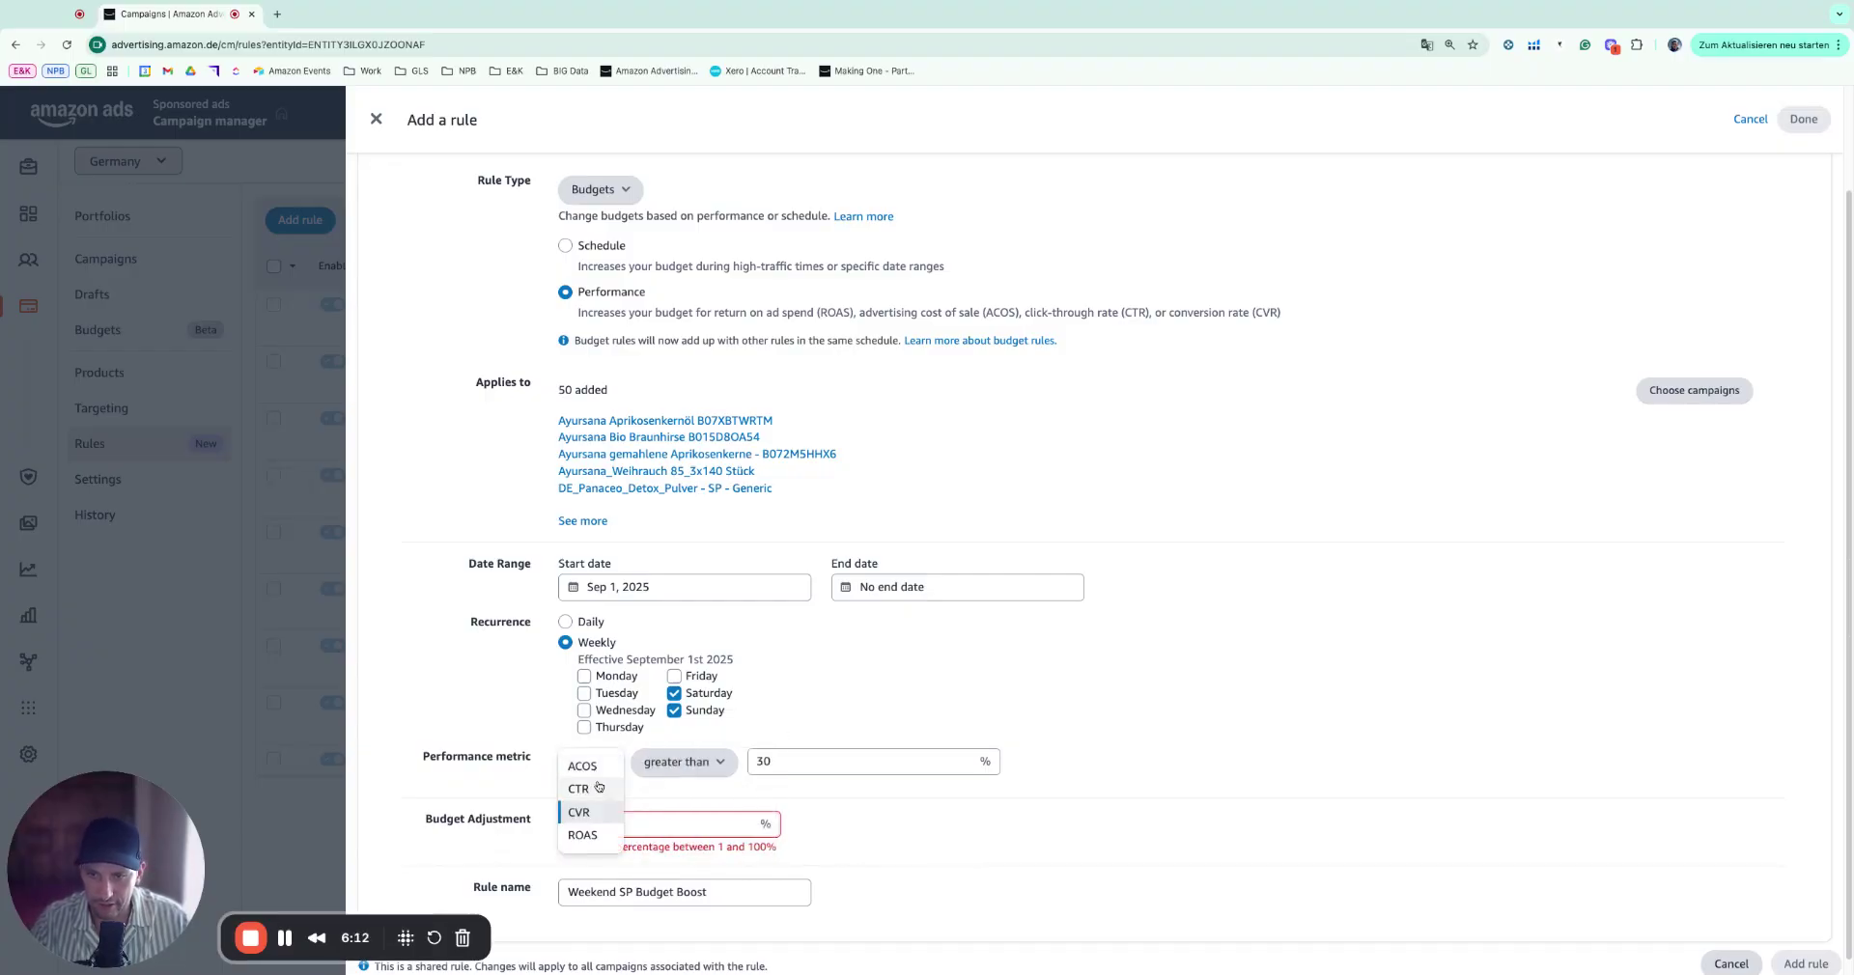
{"action": "left_click", "coordinate": [597, 787]}
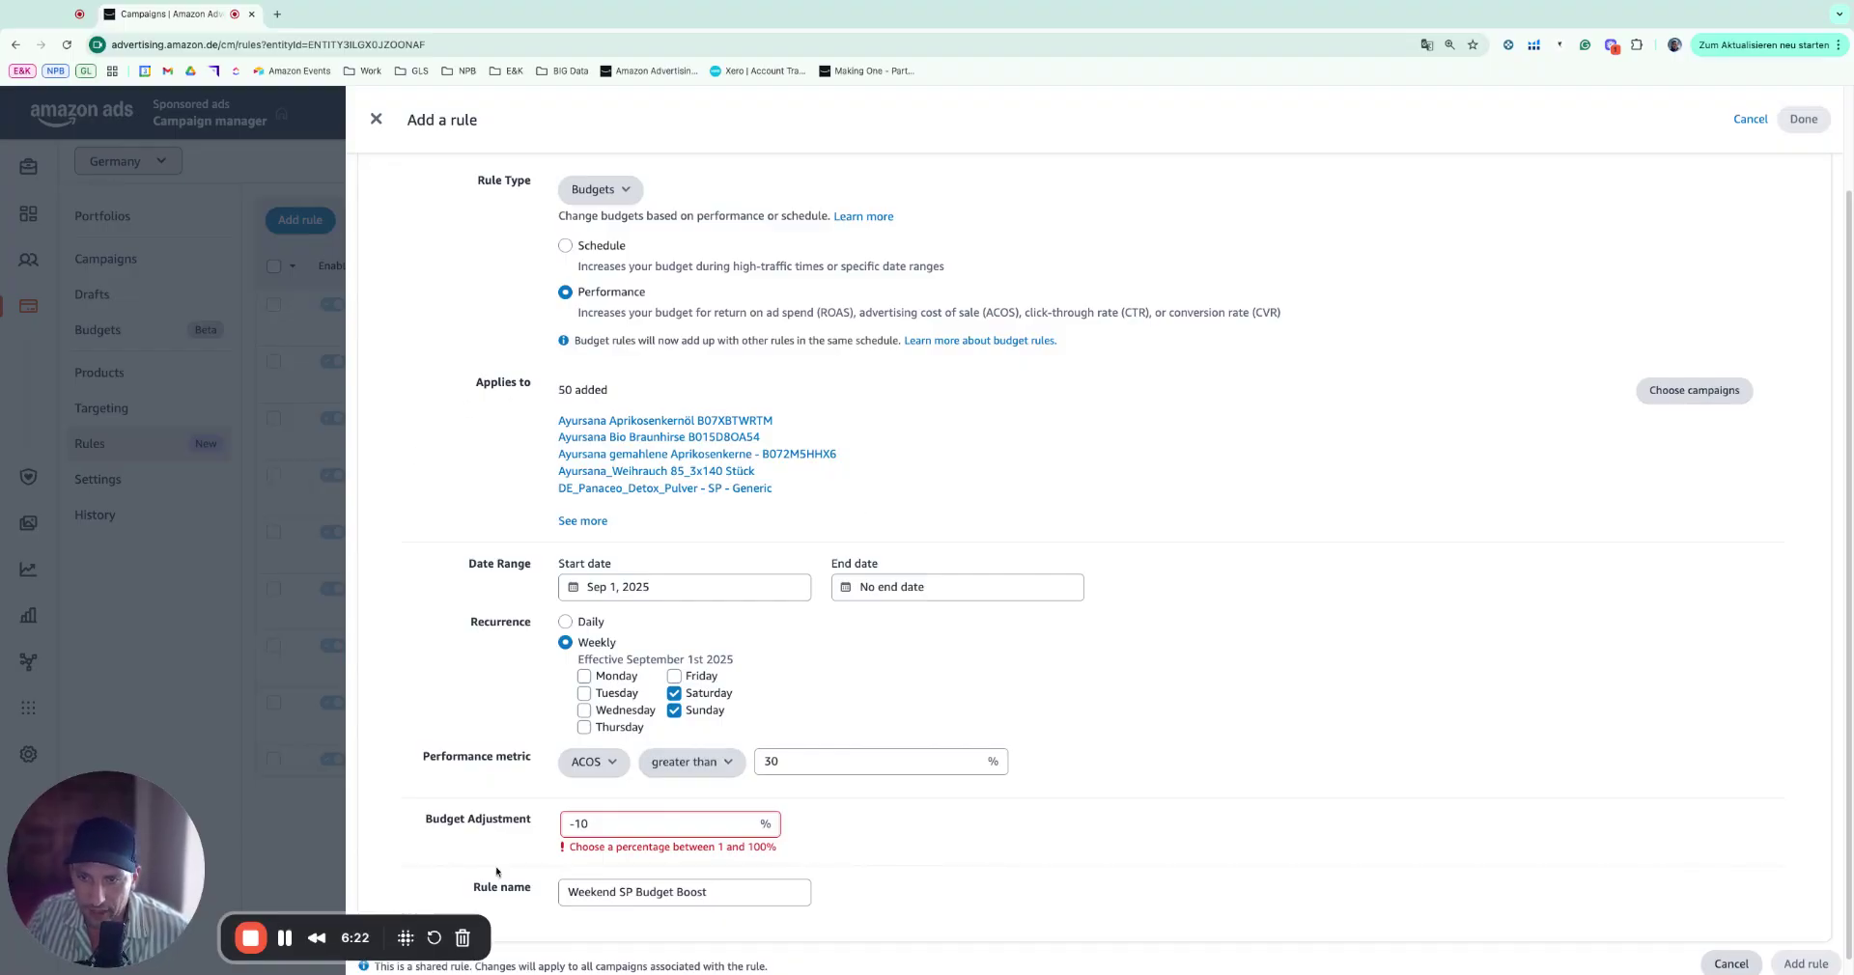
Change the rule type to Targeting and choose to add the found targets as keywords.
{"action": "left_click", "coordinate": [599, 189]}
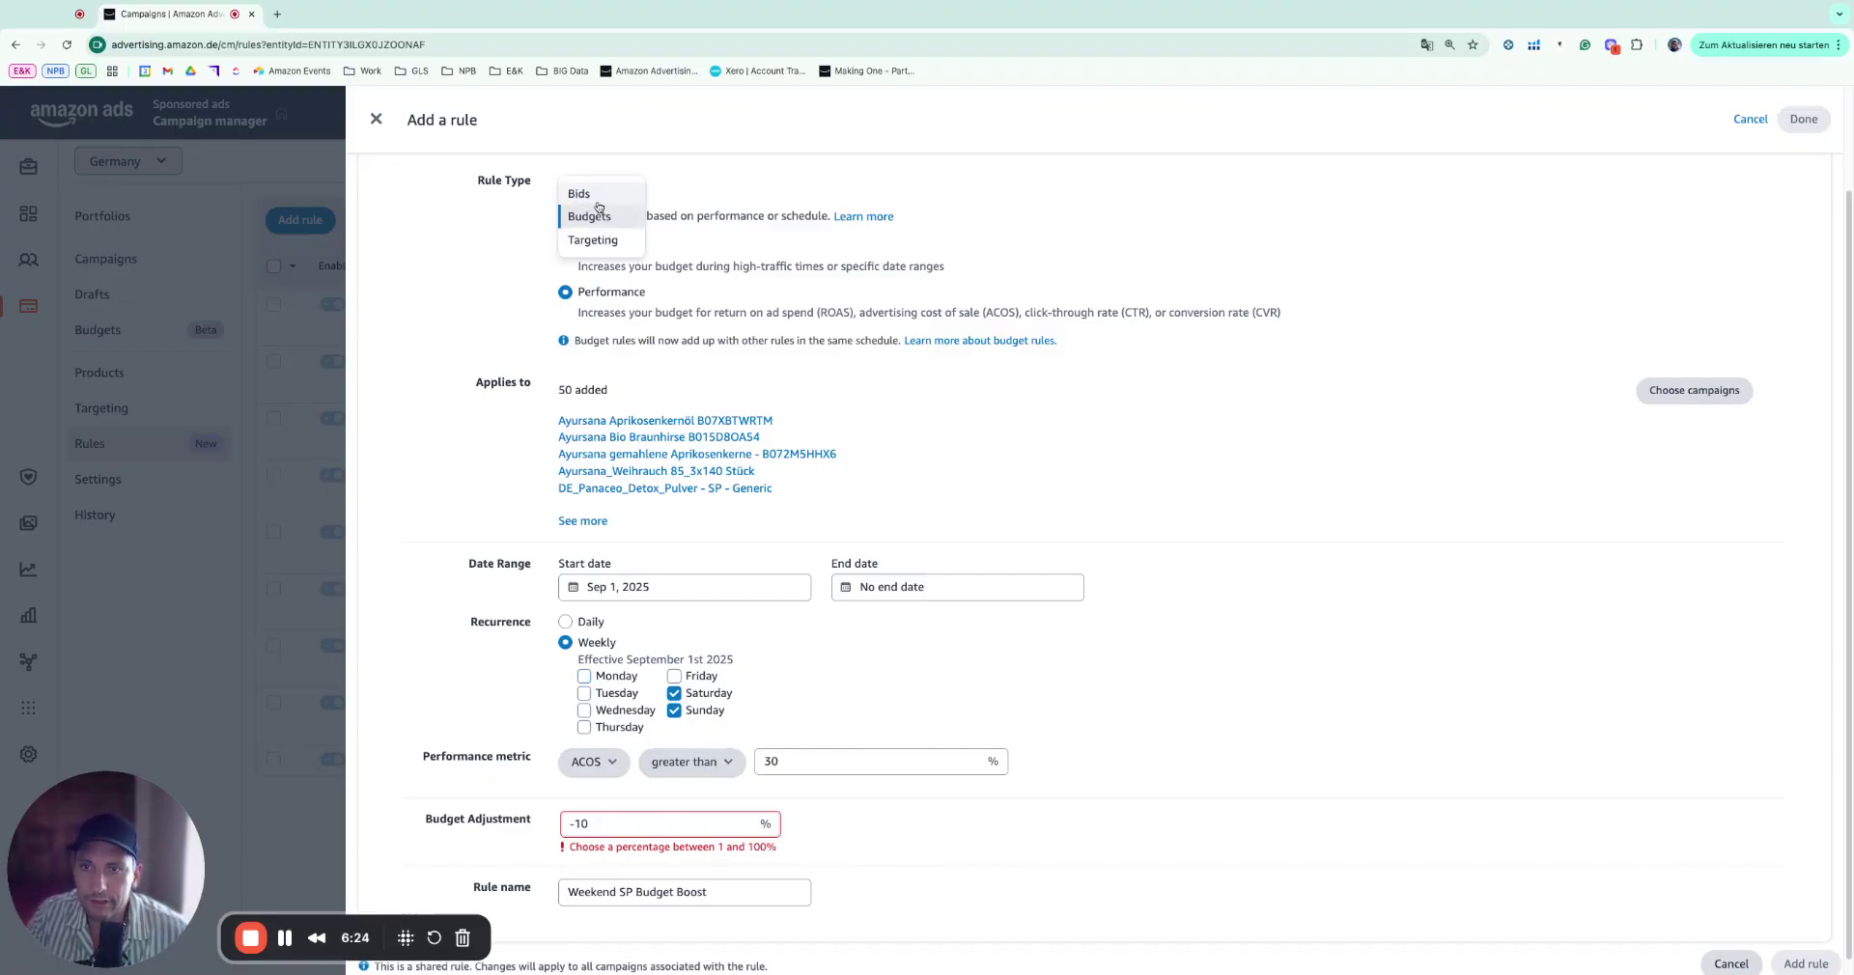
{"action": "left_click", "coordinate": [593, 240]}
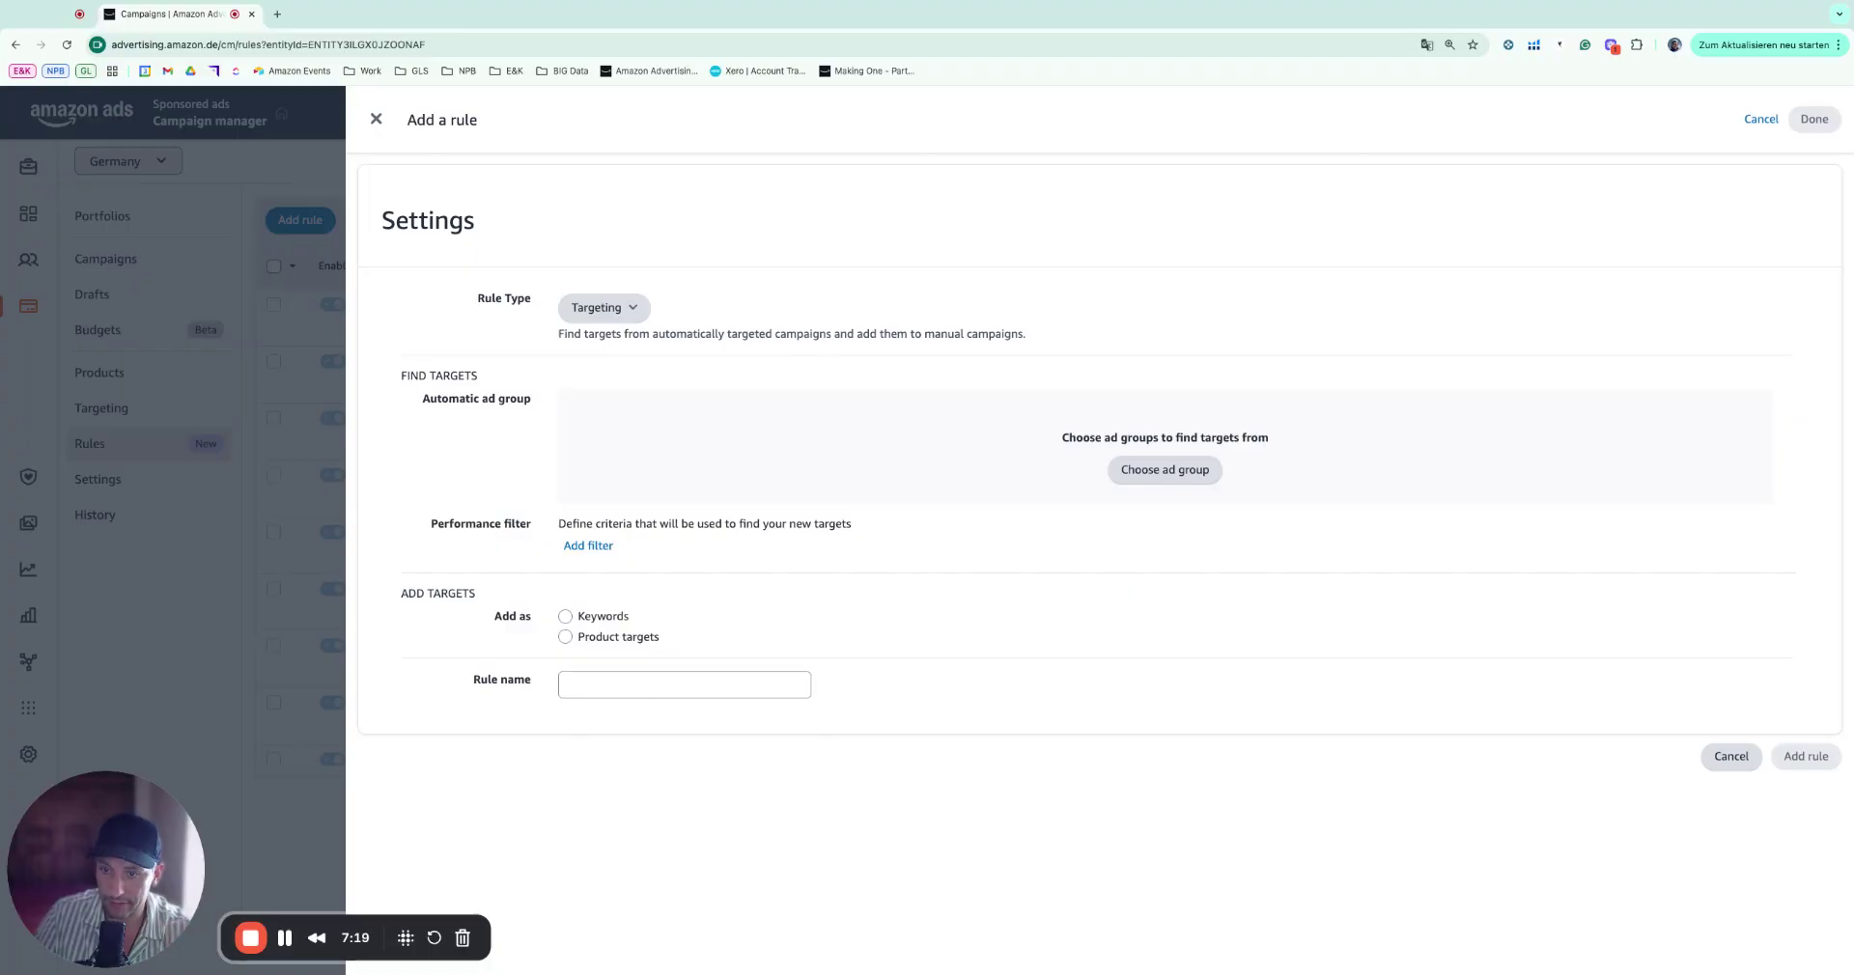
{"action": "left_click", "coordinate": [563, 617]}
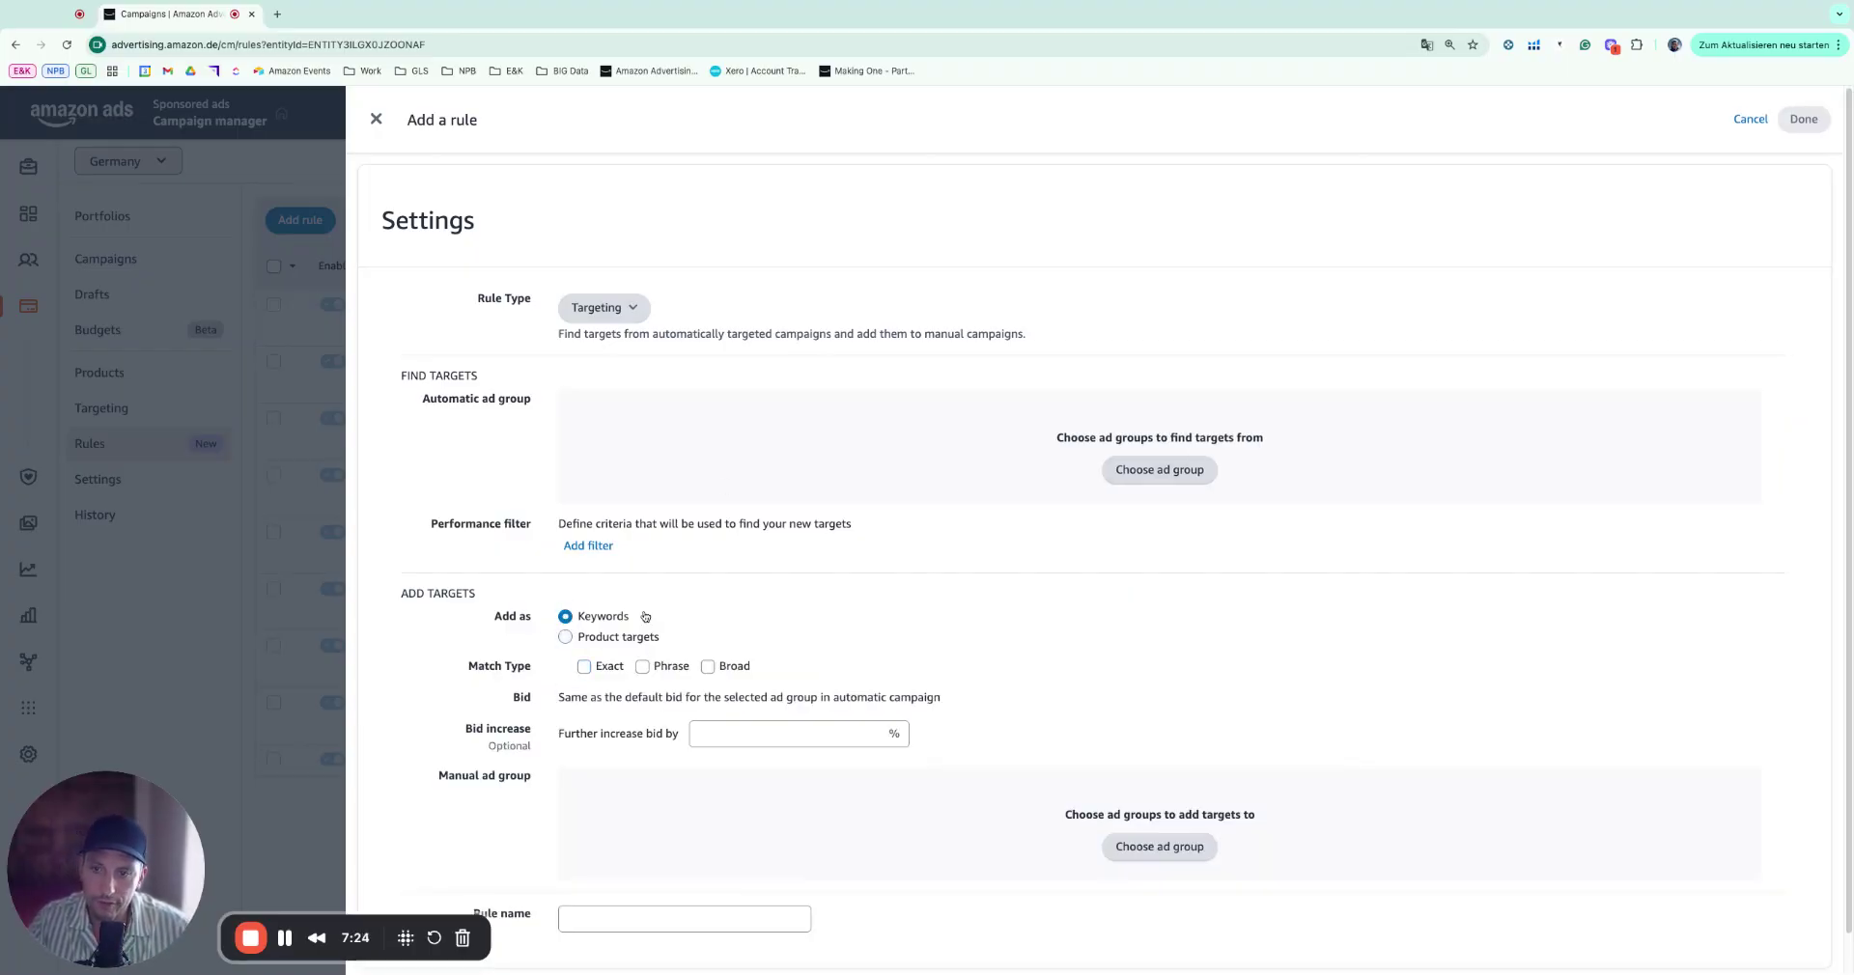
Add a performance filter that finds targets with Orders greater than 5.
{"action": "left_click", "coordinate": [588, 546]}
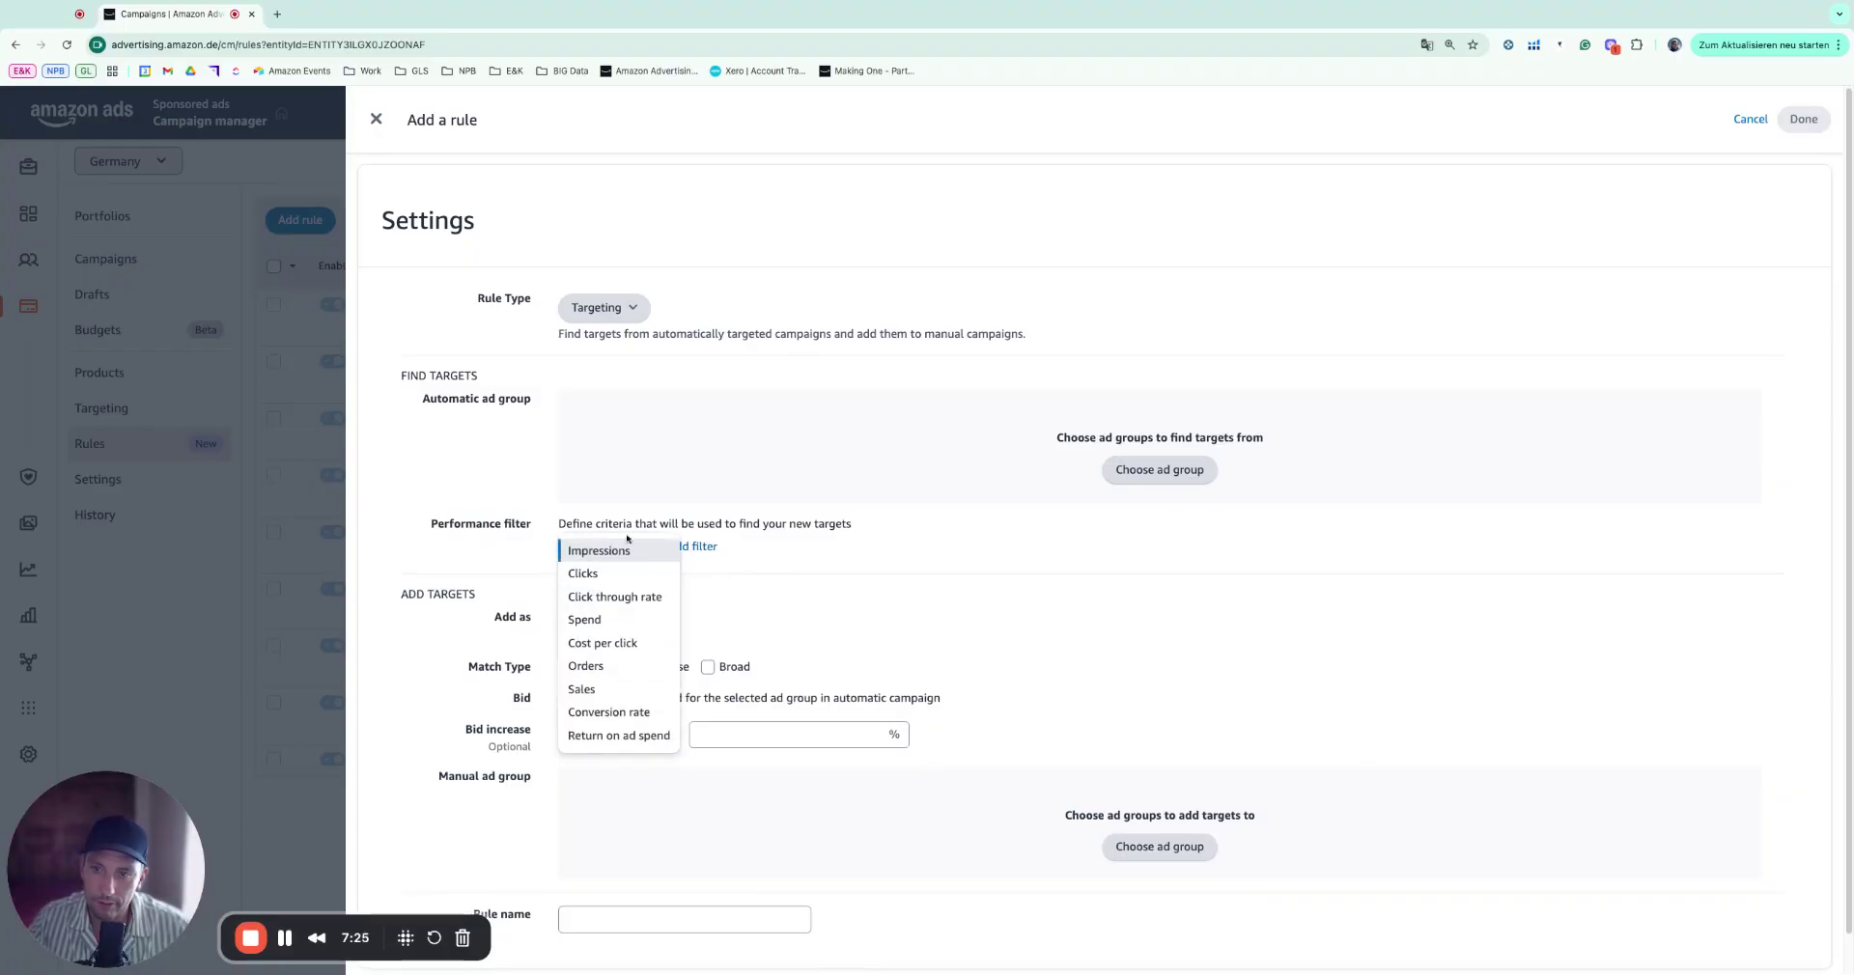
{"action": "left_click", "coordinate": [598, 666]}
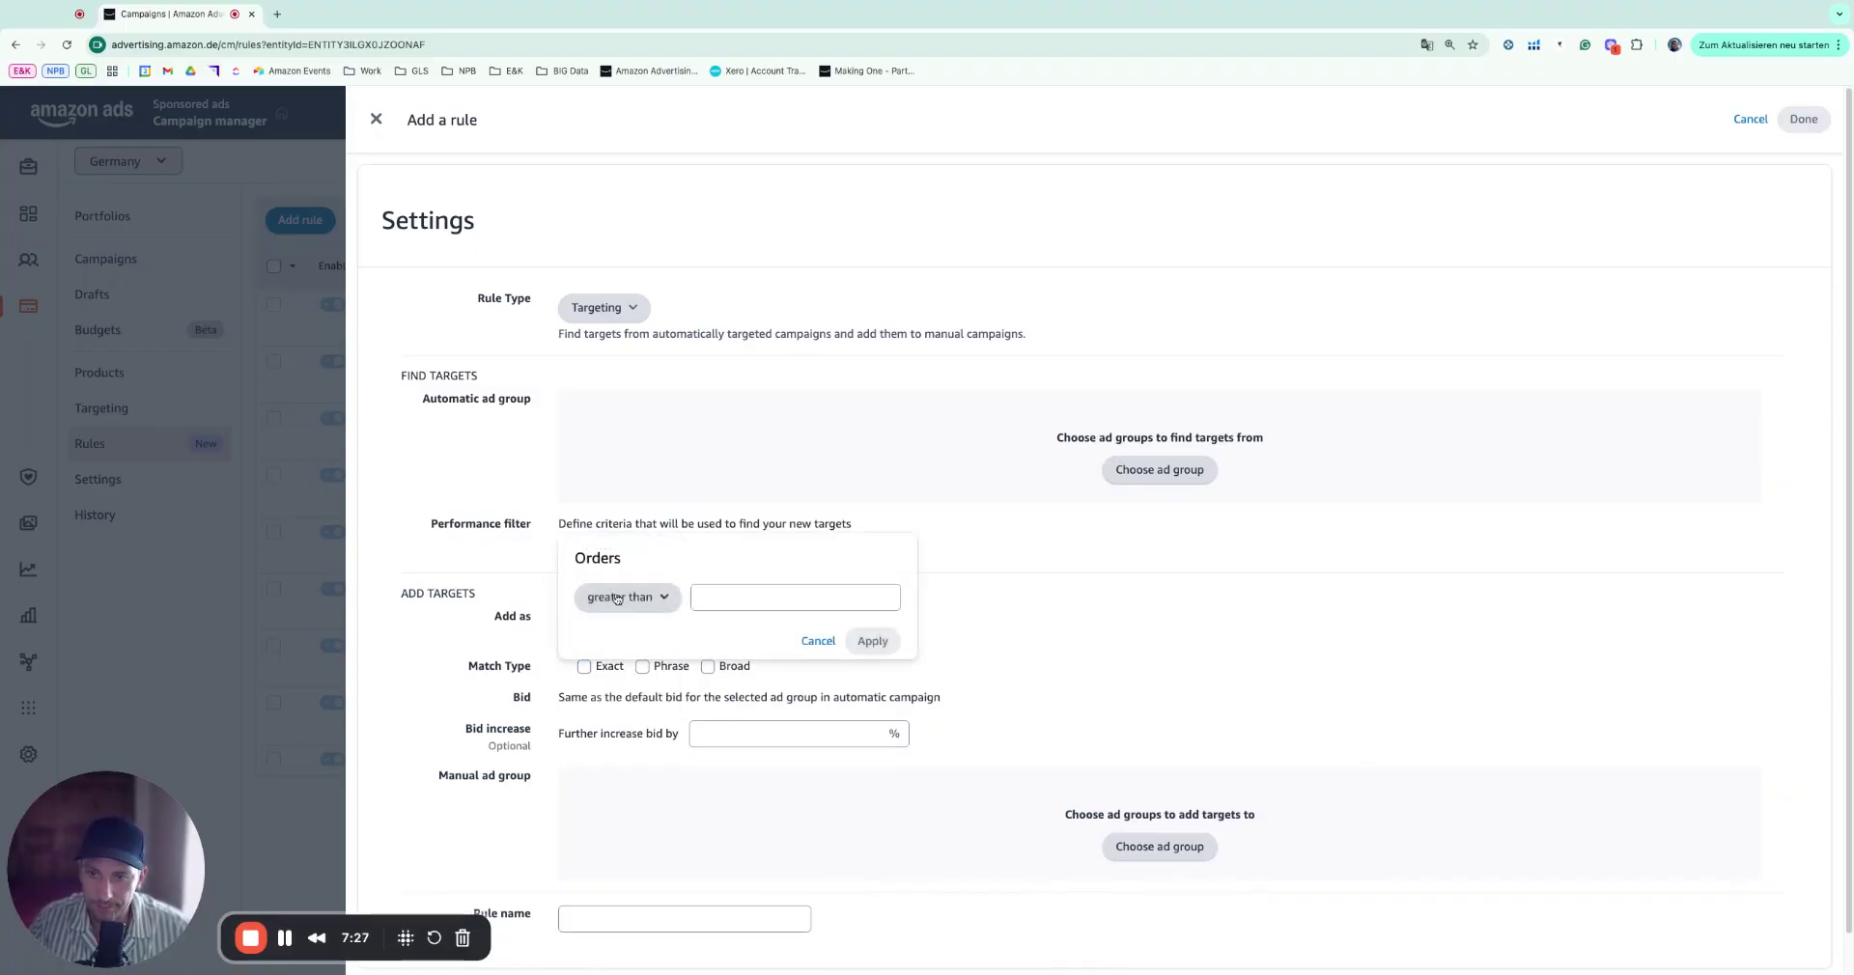
{"action": "left_click", "coordinate": [715, 596]}
{"action": "type", "text": "5"}
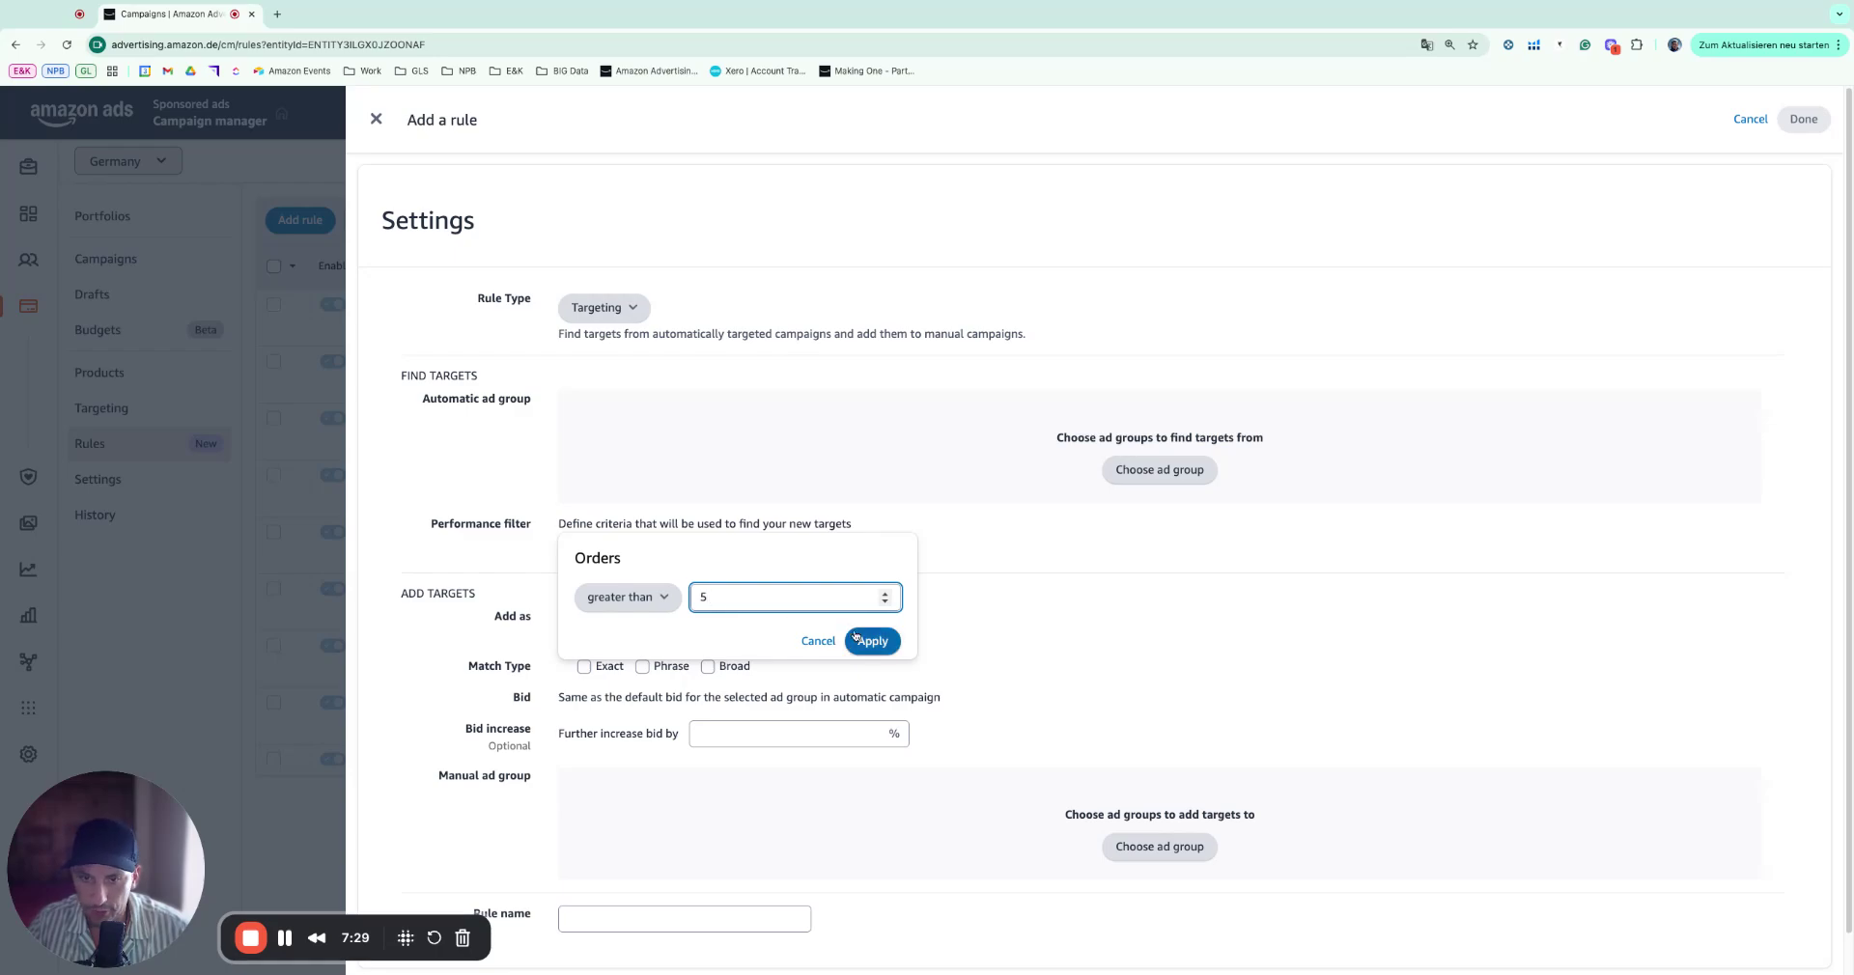
{"action": "left_click", "coordinate": [855, 639]}
Set the targeting rule's performance duration to the last 65 days.
{"action": "left_click", "coordinate": [625, 601]}
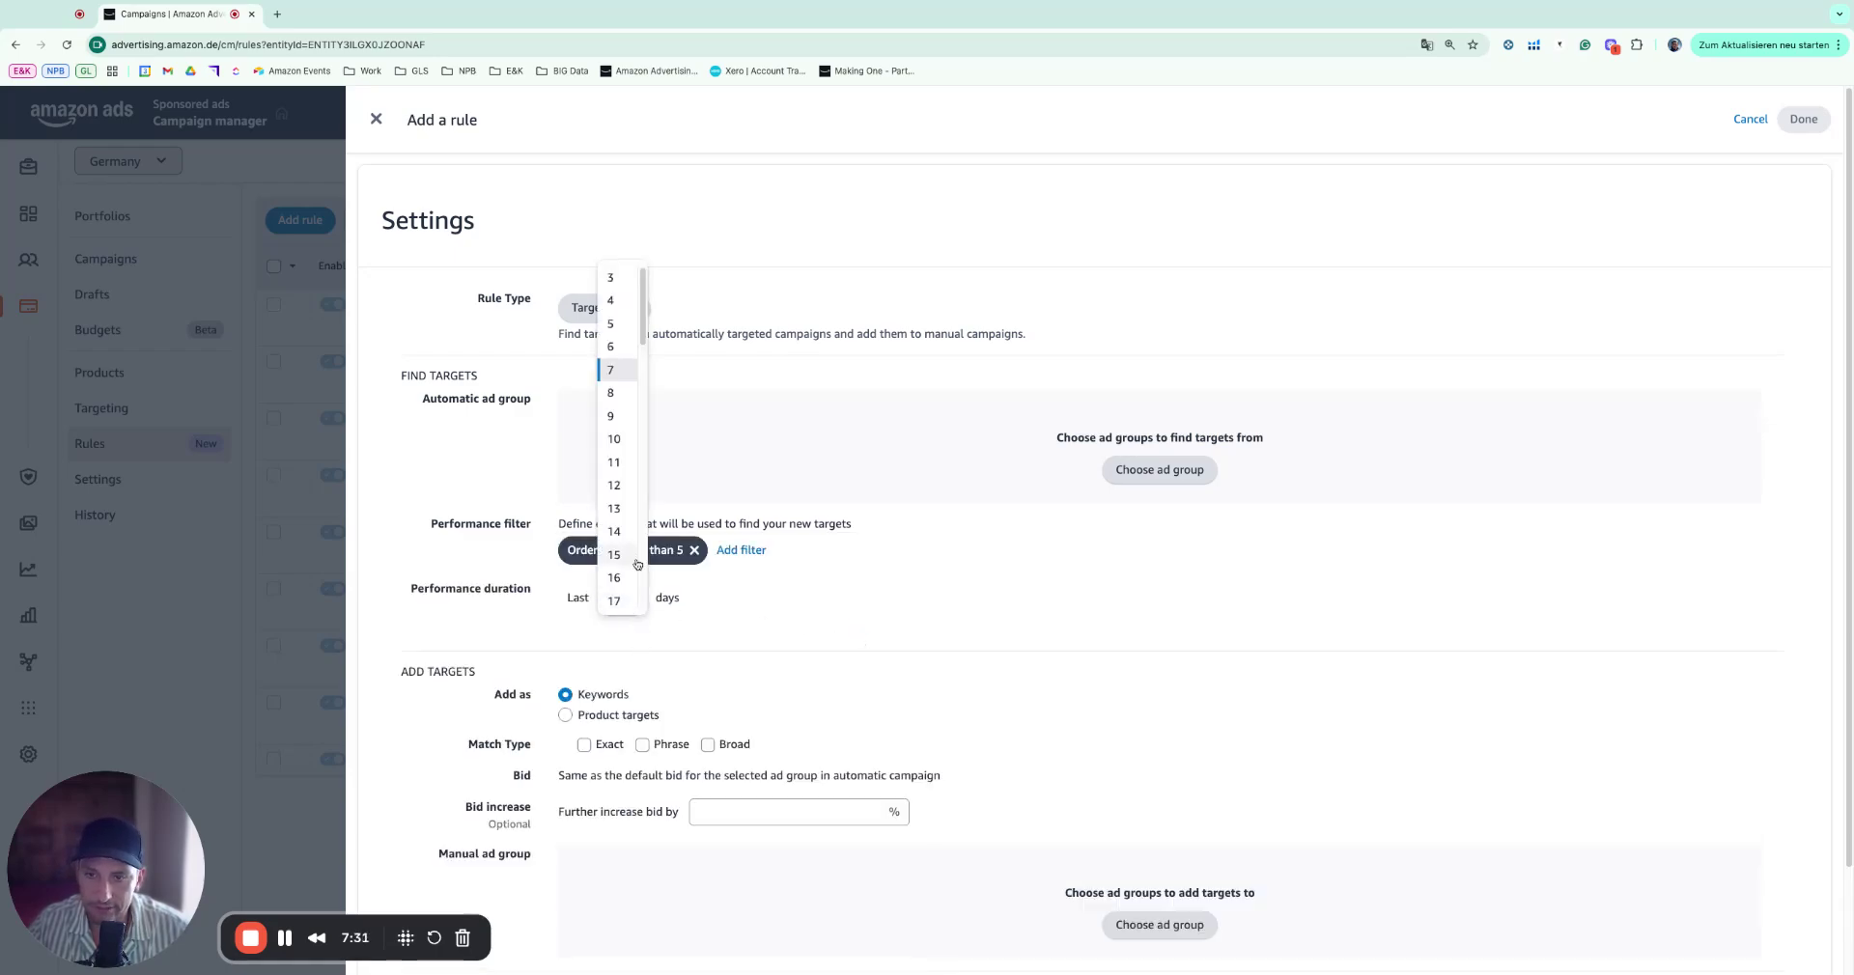
{"action": "scroll", "coordinate": [637, 564], "scroll_direction": "down", "scroll_amount": 10}
{"action": "left_click", "coordinate": [616, 596]}
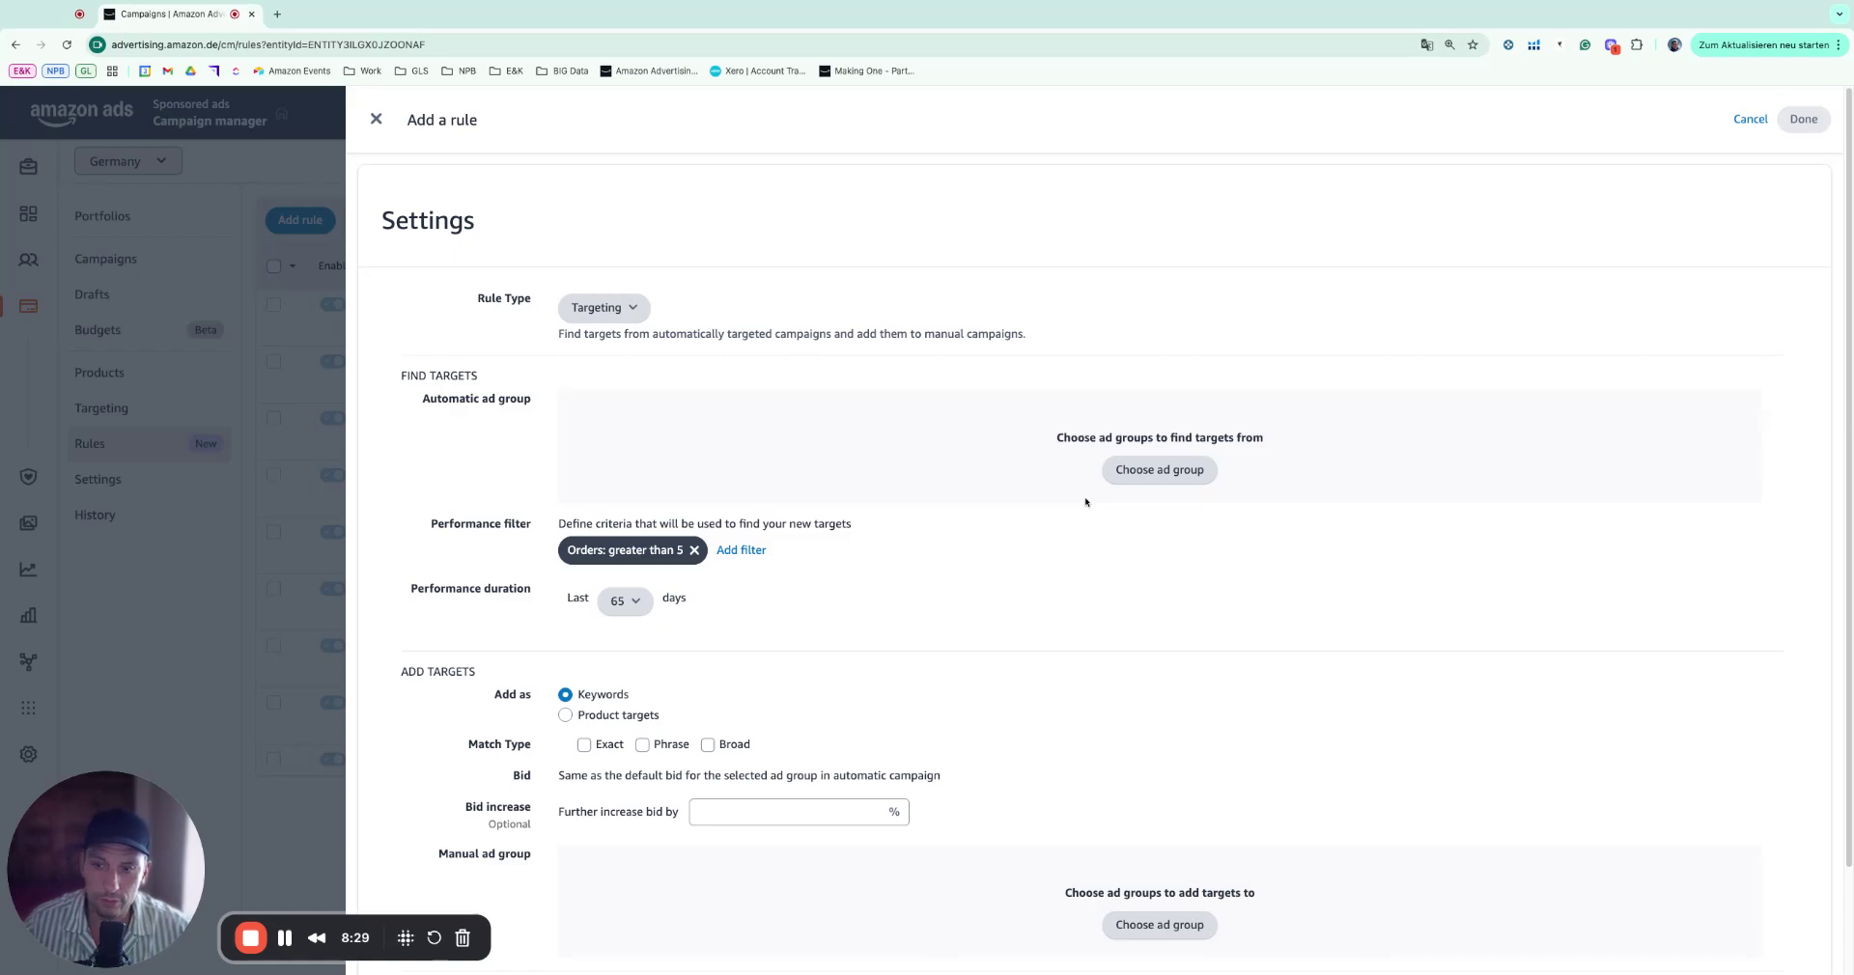
Try adding the found targets as product targets with the Exact and Expanded match types.
{"action": "left_click", "coordinate": [565, 715]}
{"action": "left_click", "coordinate": [565, 695]}
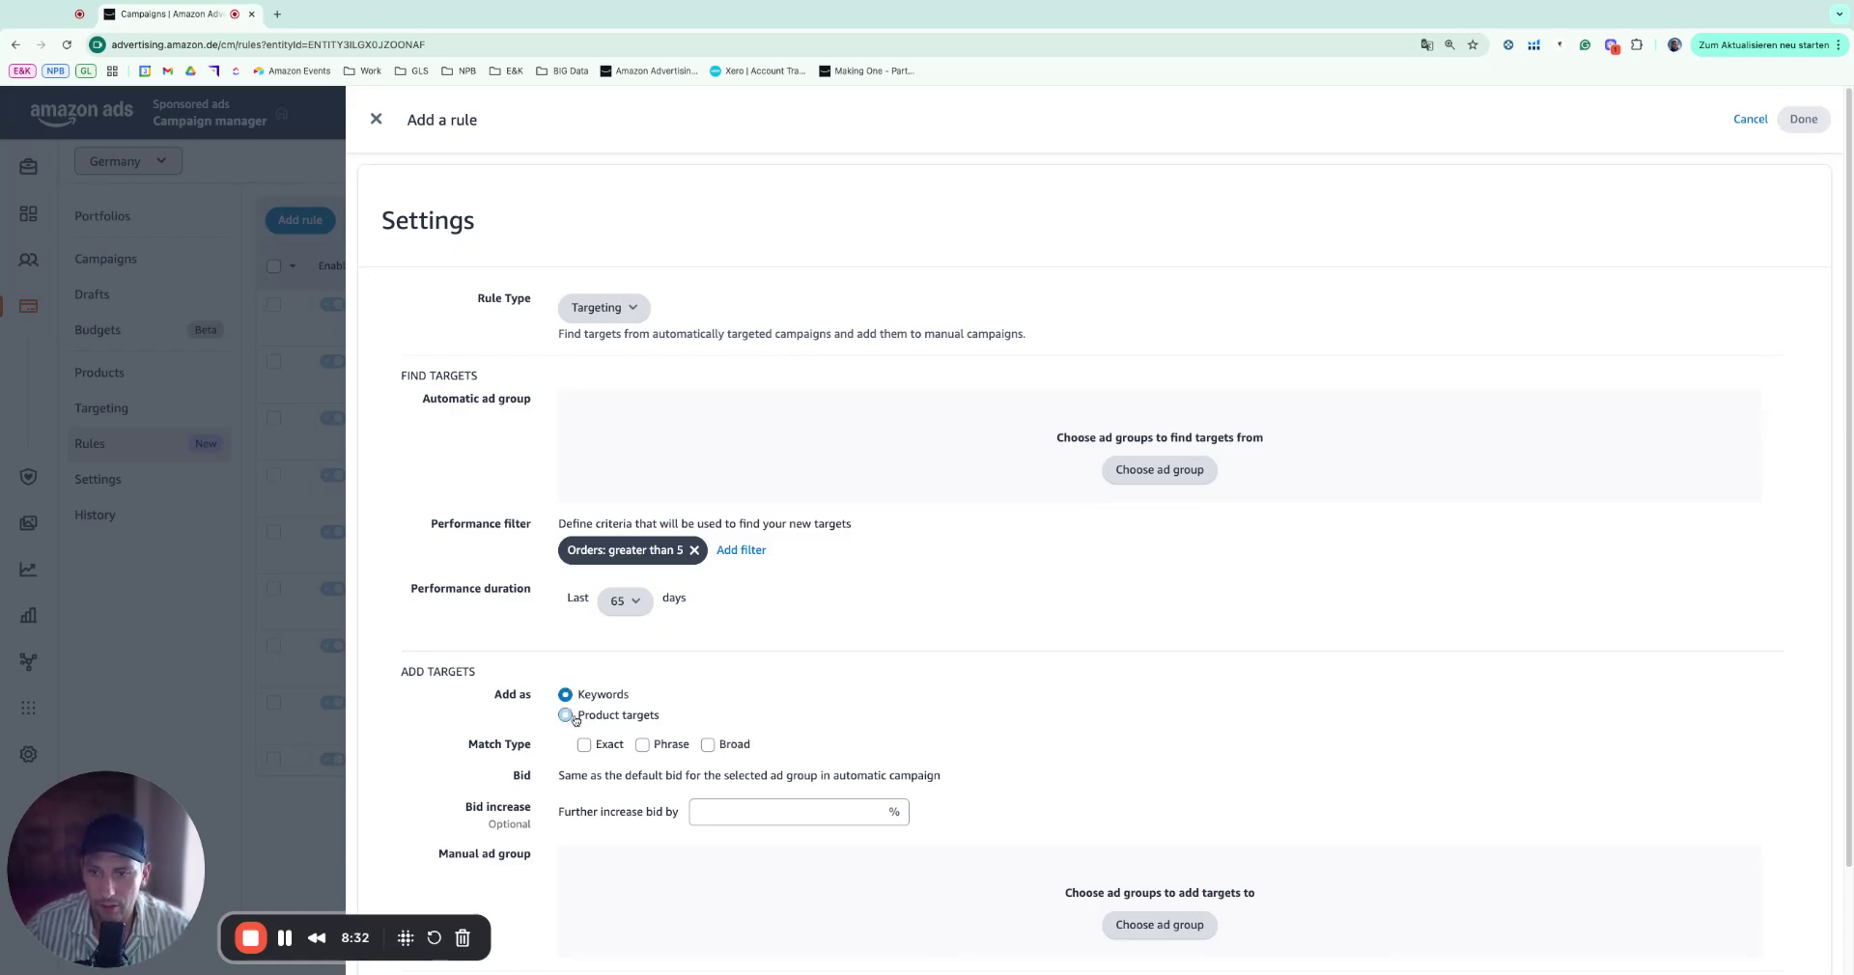
{"action": "left_click", "coordinate": [565, 715]}
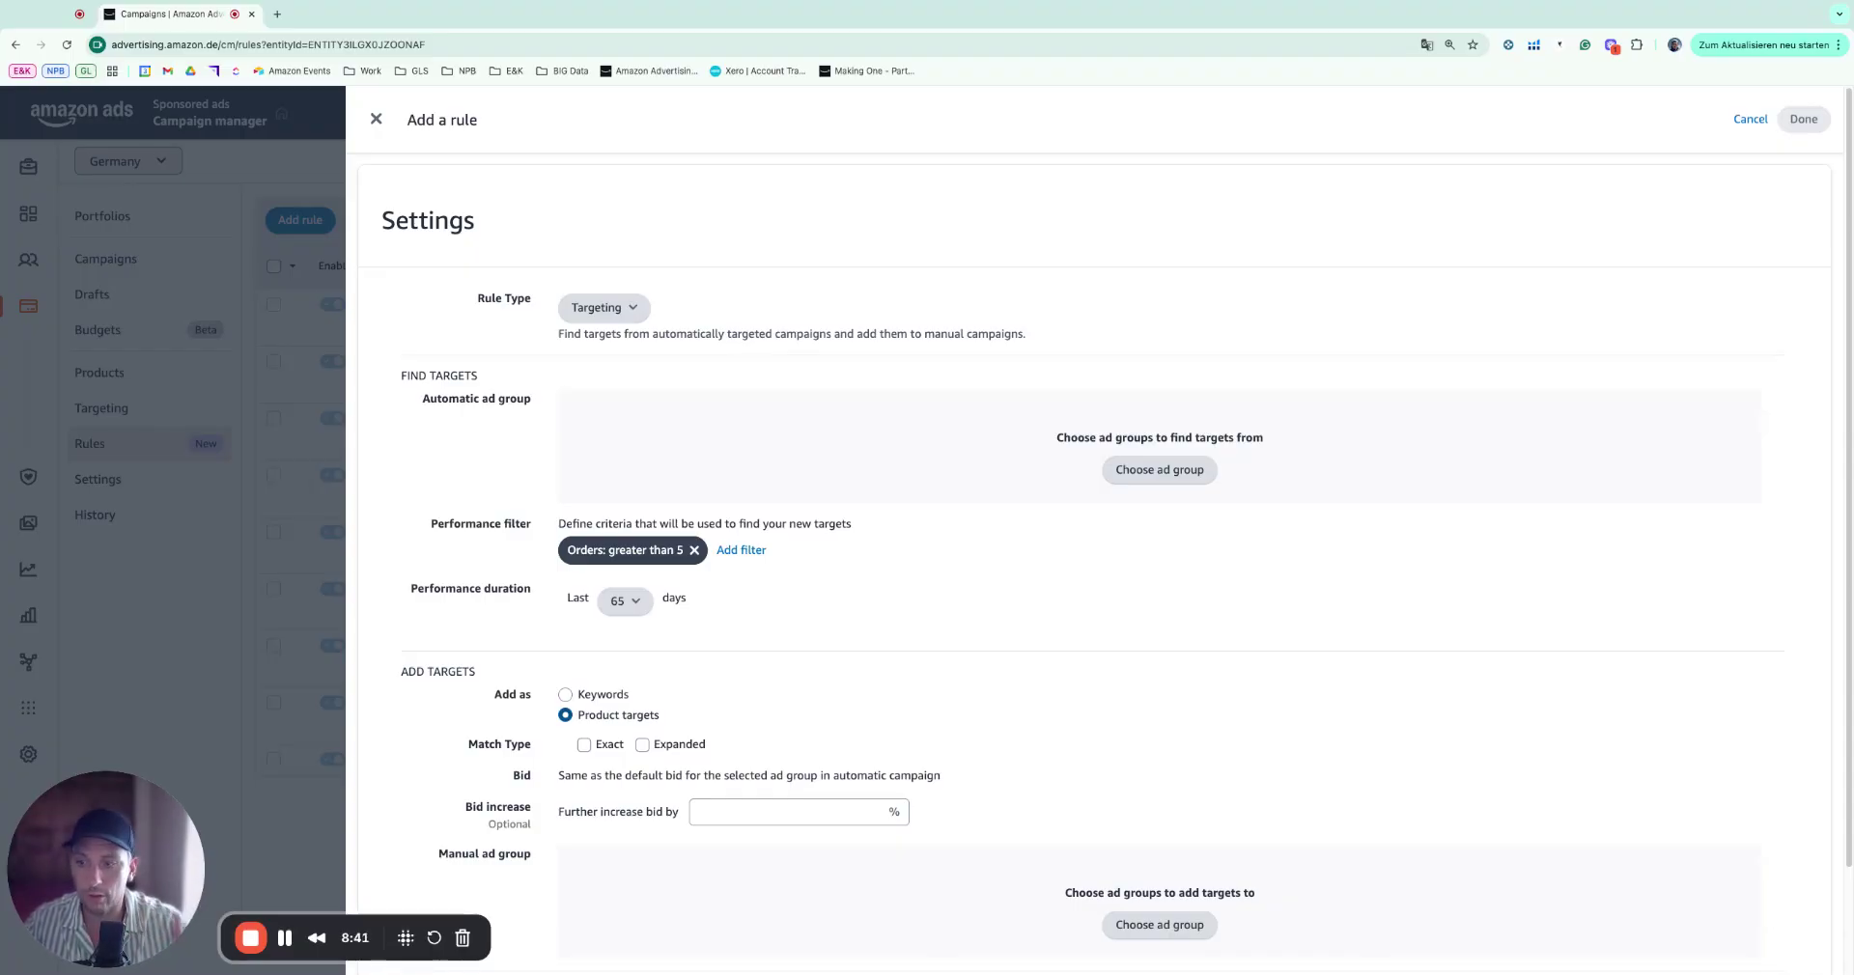
{"action": "scroll", "coordinate": [627, 668], "scroll_direction": "down", "scroll_amount": 1}
{"action": "left_click", "coordinate": [585, 667]}
{"action": "left_click", "coordinate": [643, 668]}
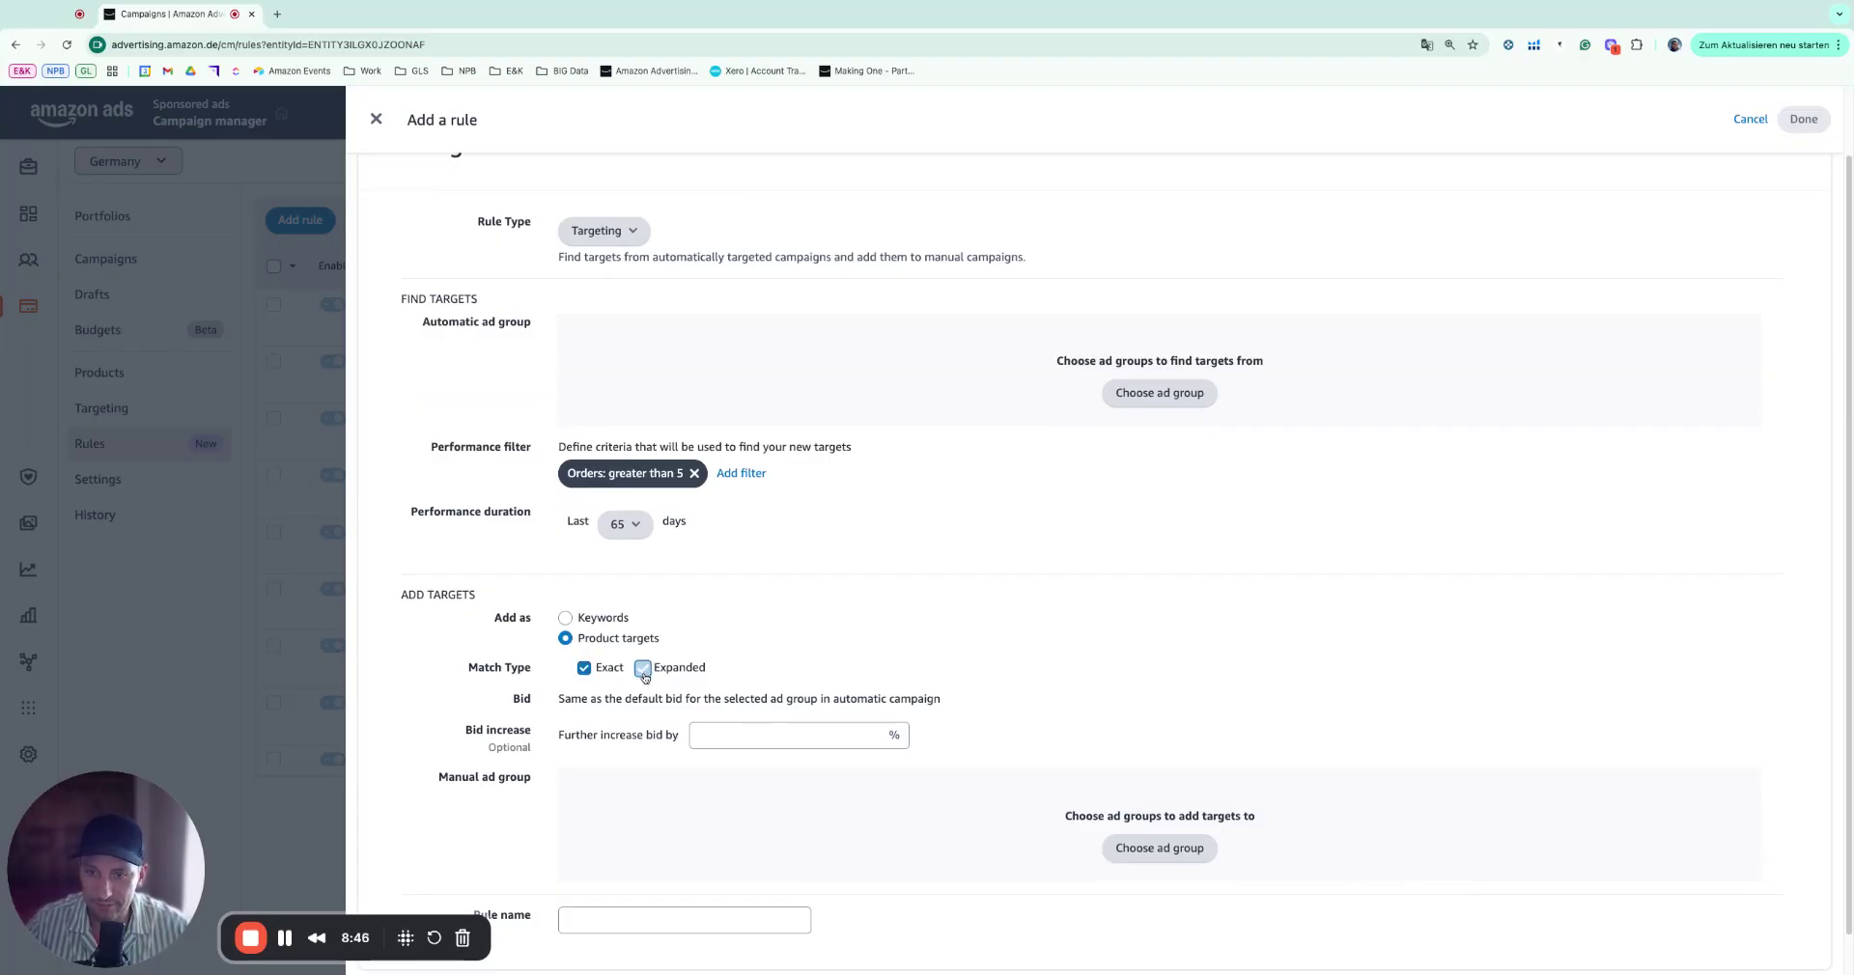
Add the found targets as keywords with the Exact, Phrase and Broad match types.
{"action": "left_click", "coordinate": [564, 618]}
{"action": "left_click", "coordinate": [584, 667]}
{"action": "left_click", "coordinate": [642, 667]}
{"action": "left_click", "coordinate": [718, 669]}
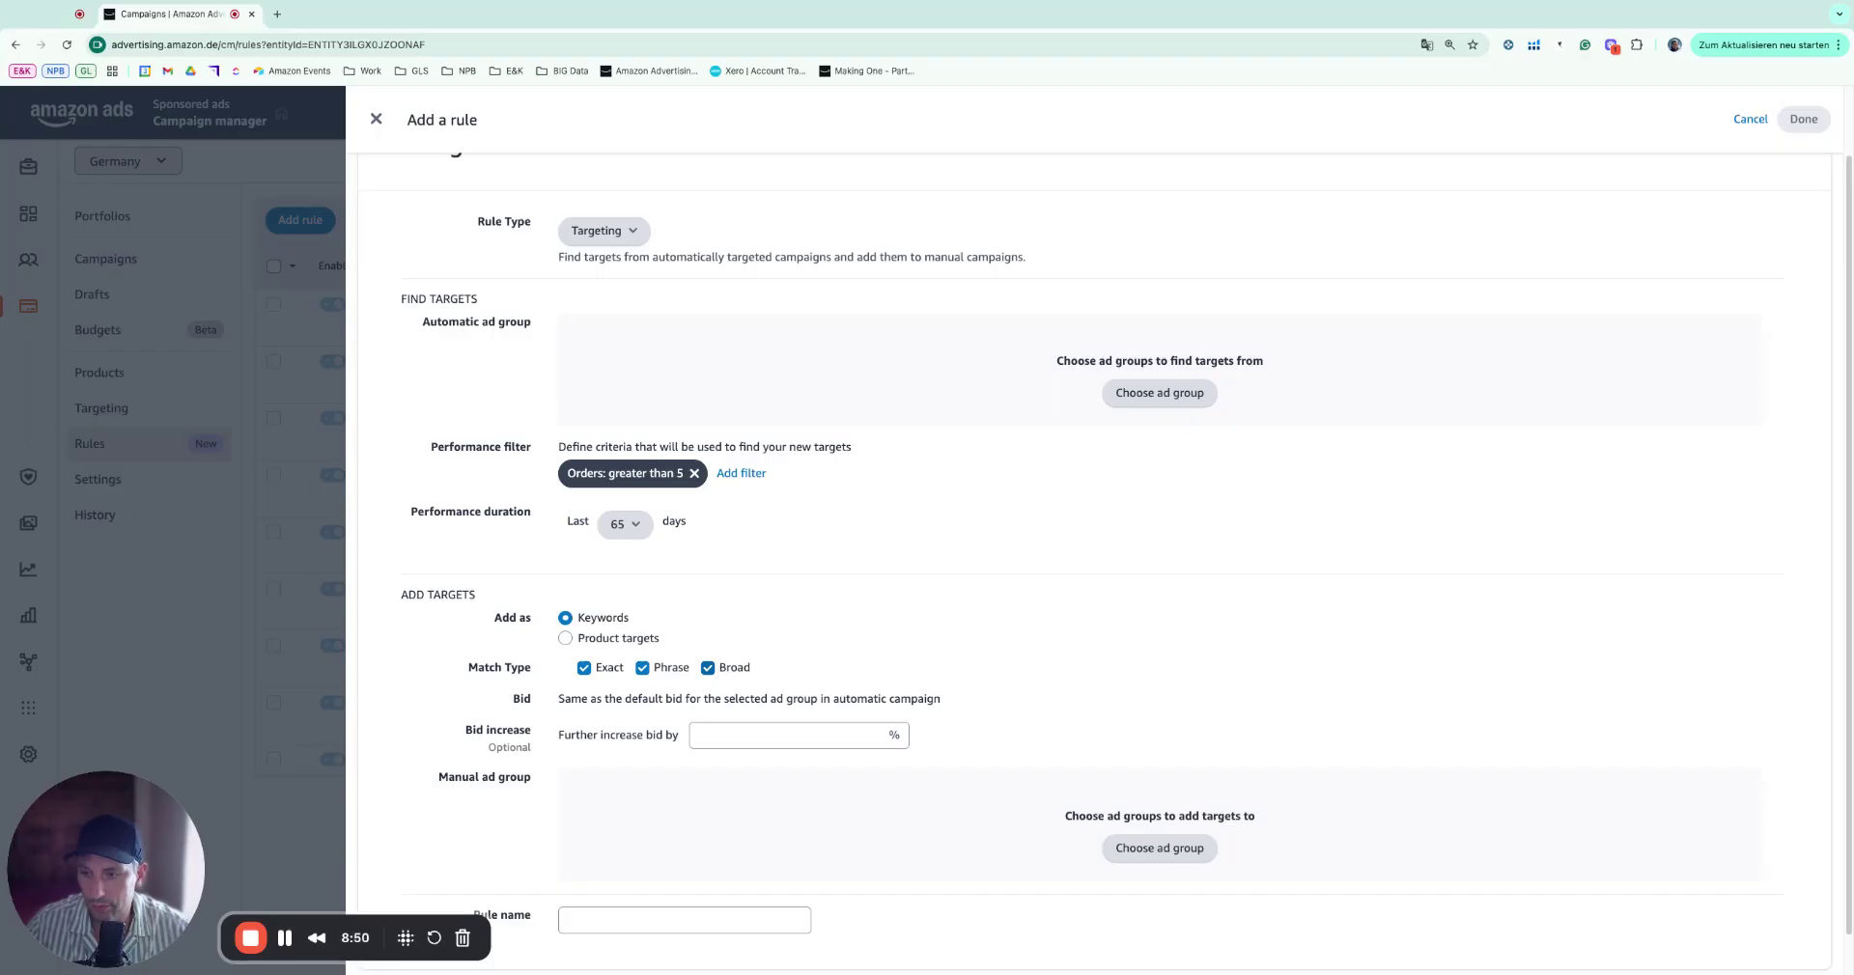
Set the optional bid increase for the added keywords to 50%.
{"action": "left_click", "coordinate": [729, 730]}
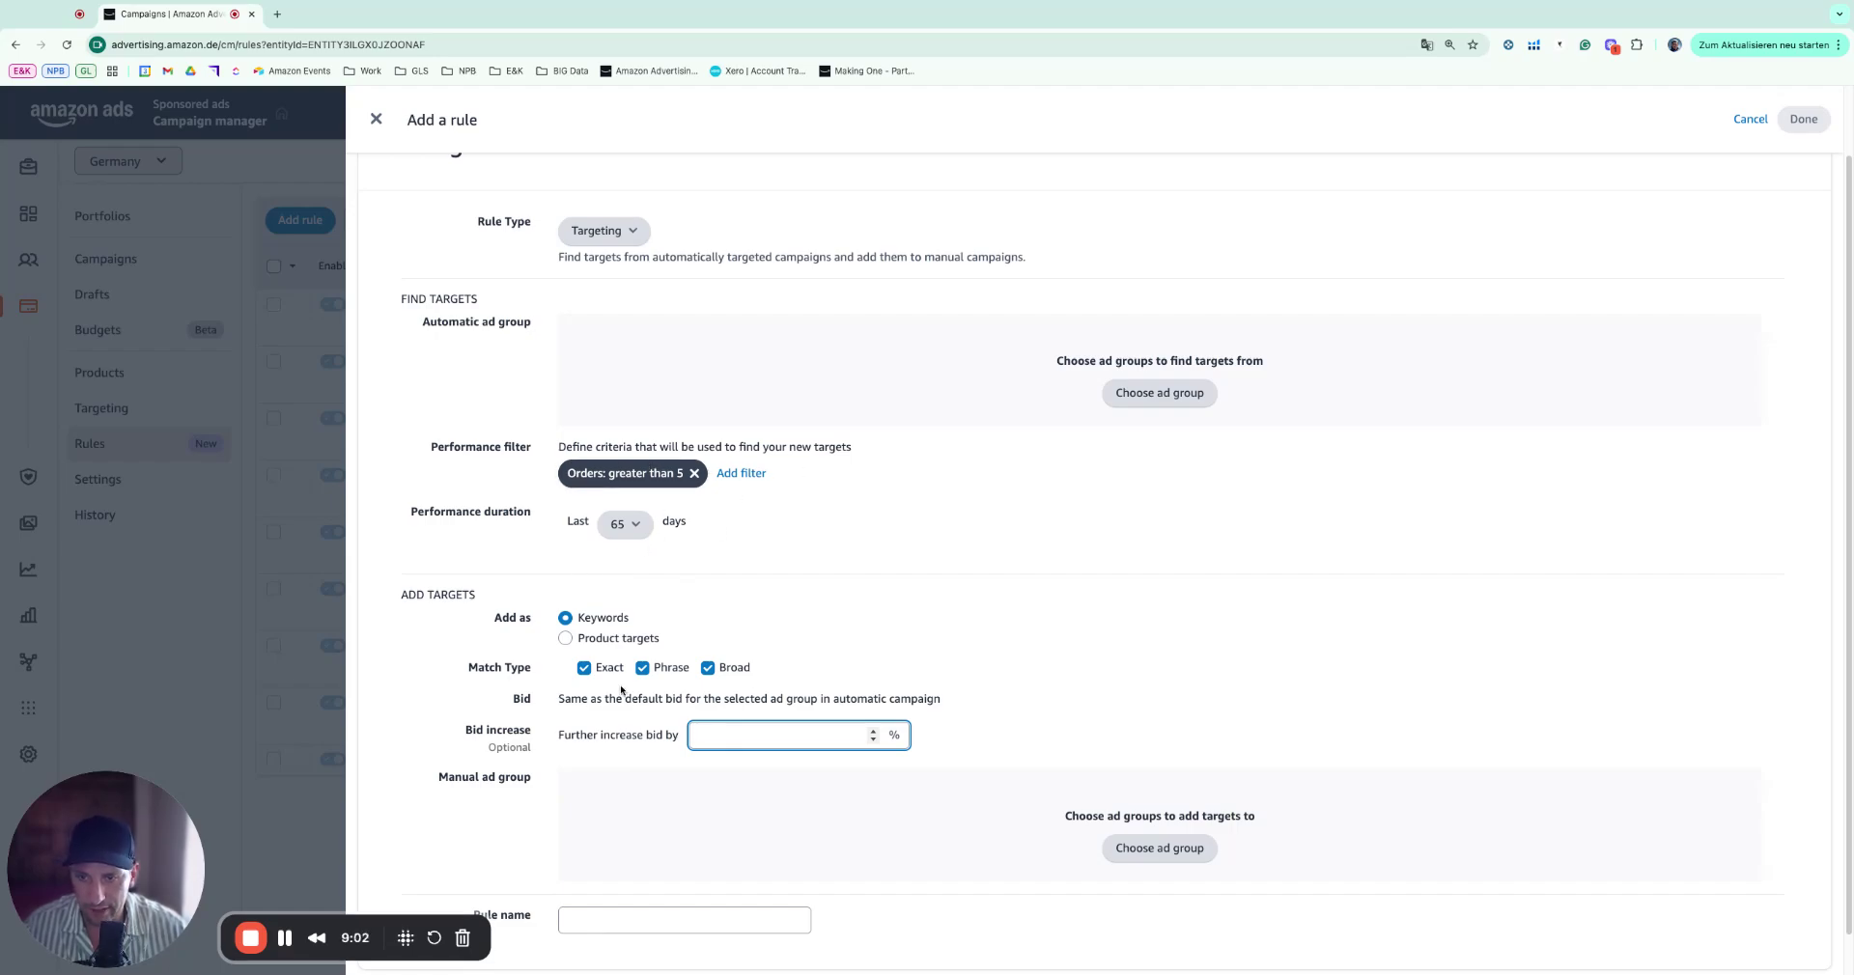
{"action": "type", "text": "50"}
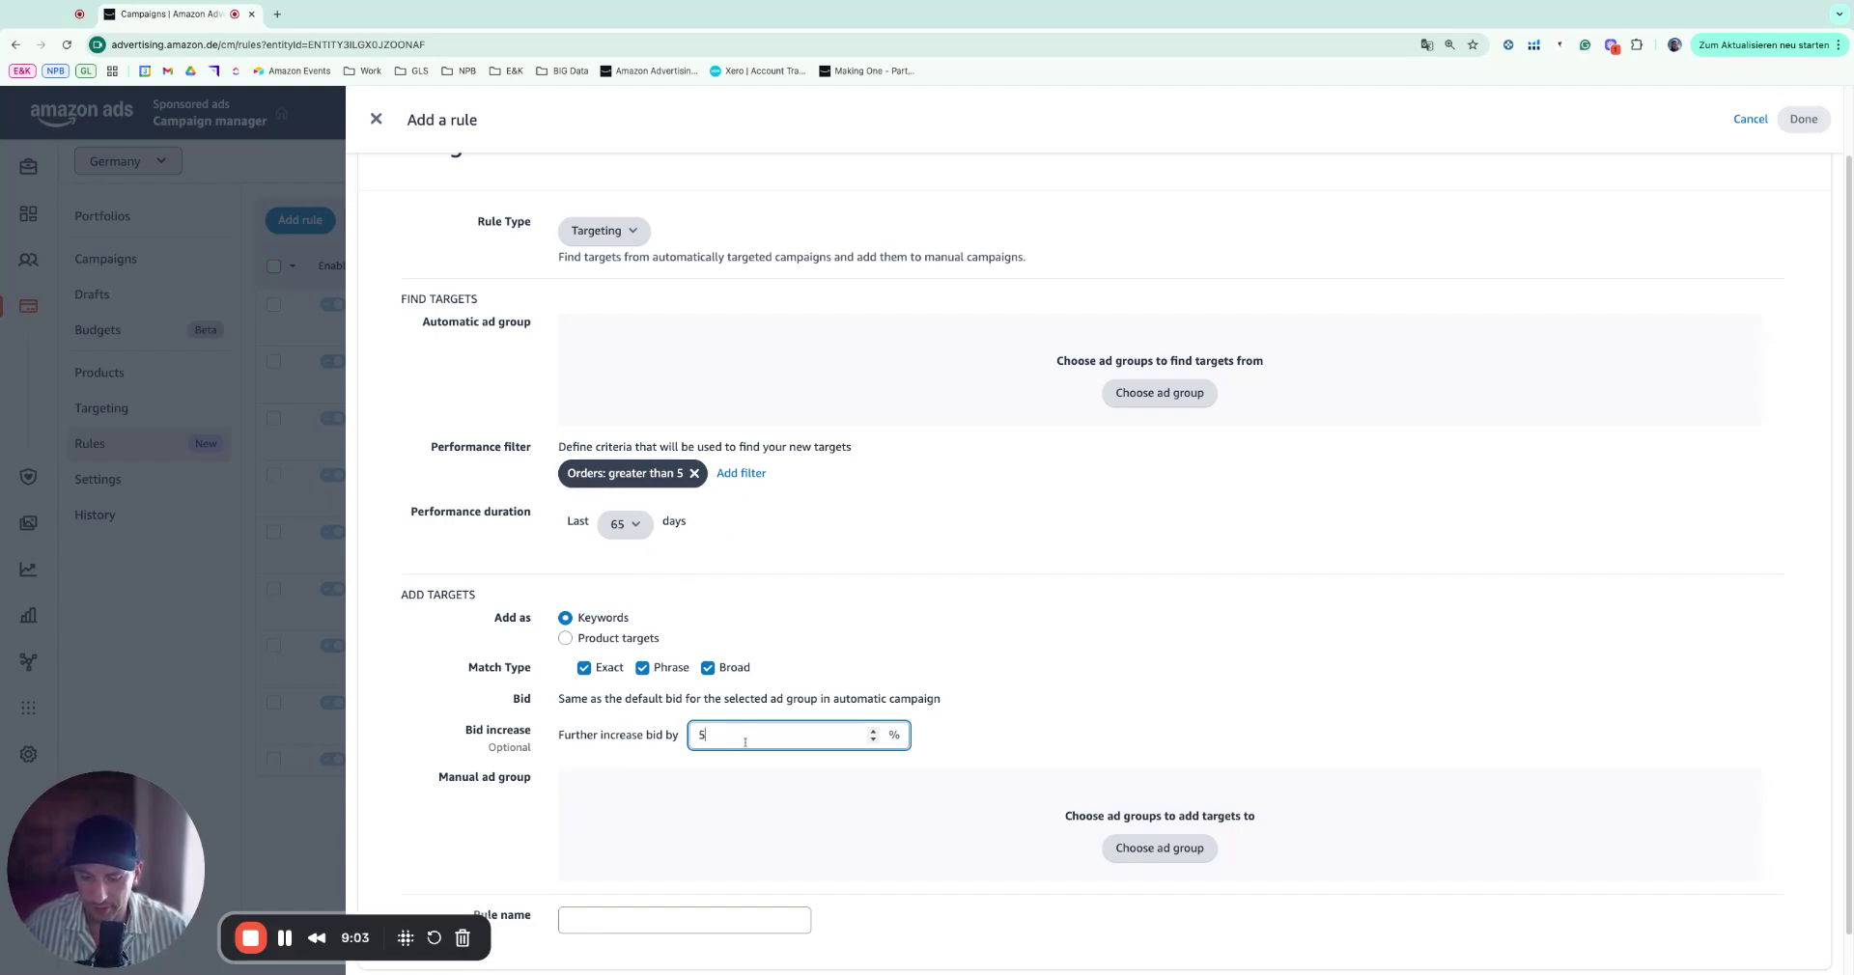
{"action": "left_click", "coordinate": [1030, 706]}
Try to choose a manual ad group, and view the campaigns offered for the automatic ad group without selecting any.
{"action": "scroll", "coordinate": [1029, 706], "scroll_direction": "down", "scroll_amount": 1}
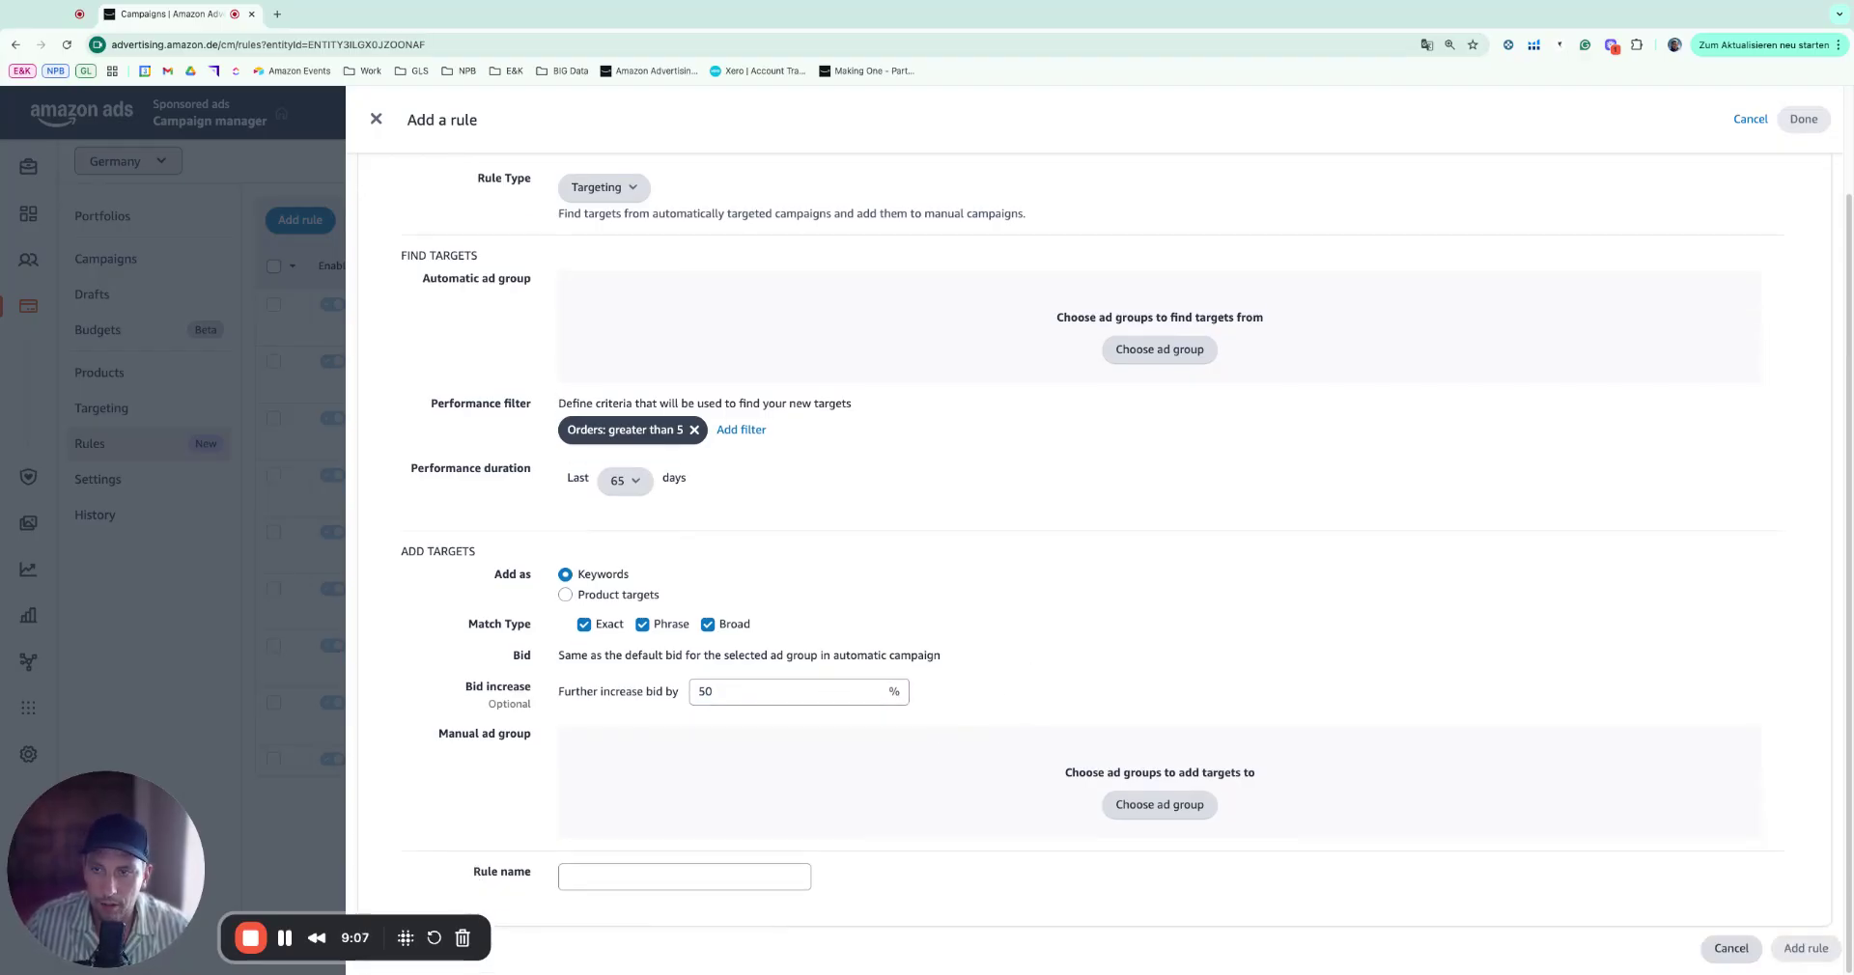
{"action": "left_click", "coordinate": [1159, 807]}
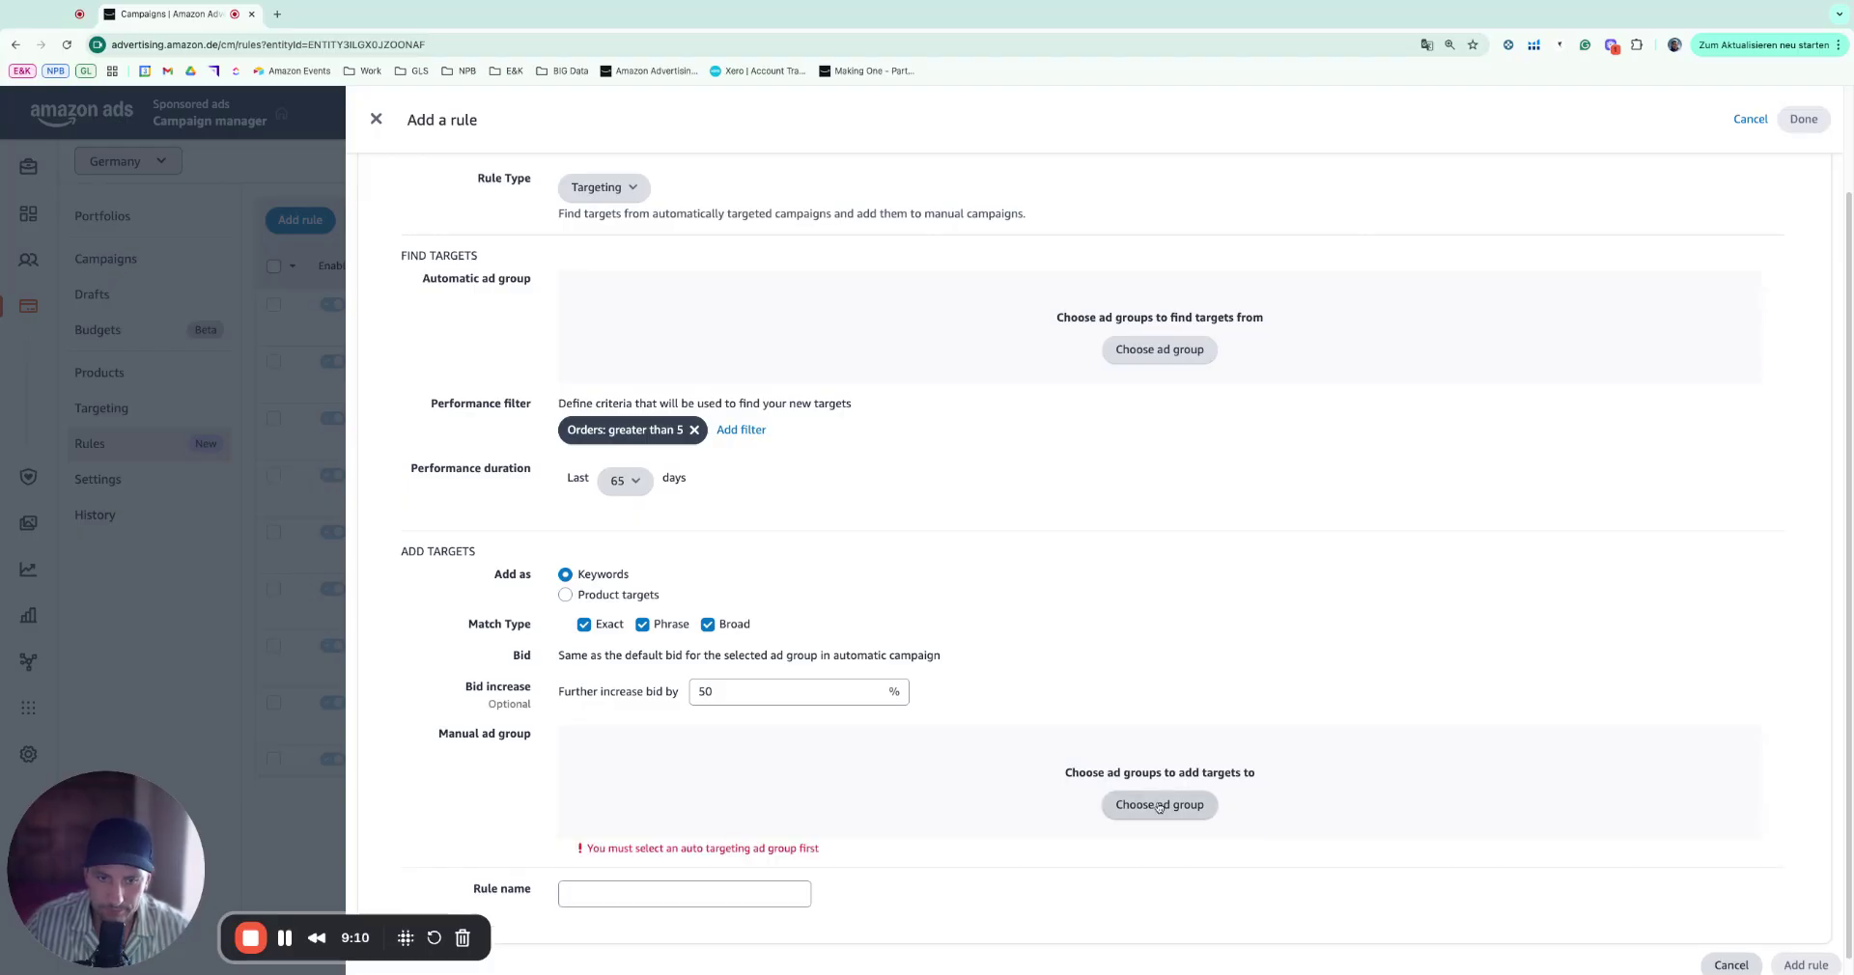
{"action": "scroll", "coordinate": [966, 804], "scroll_direction": "down", "scroll_amount": 1}
{"action": "left_click", "coordinate": [1159, 334]}
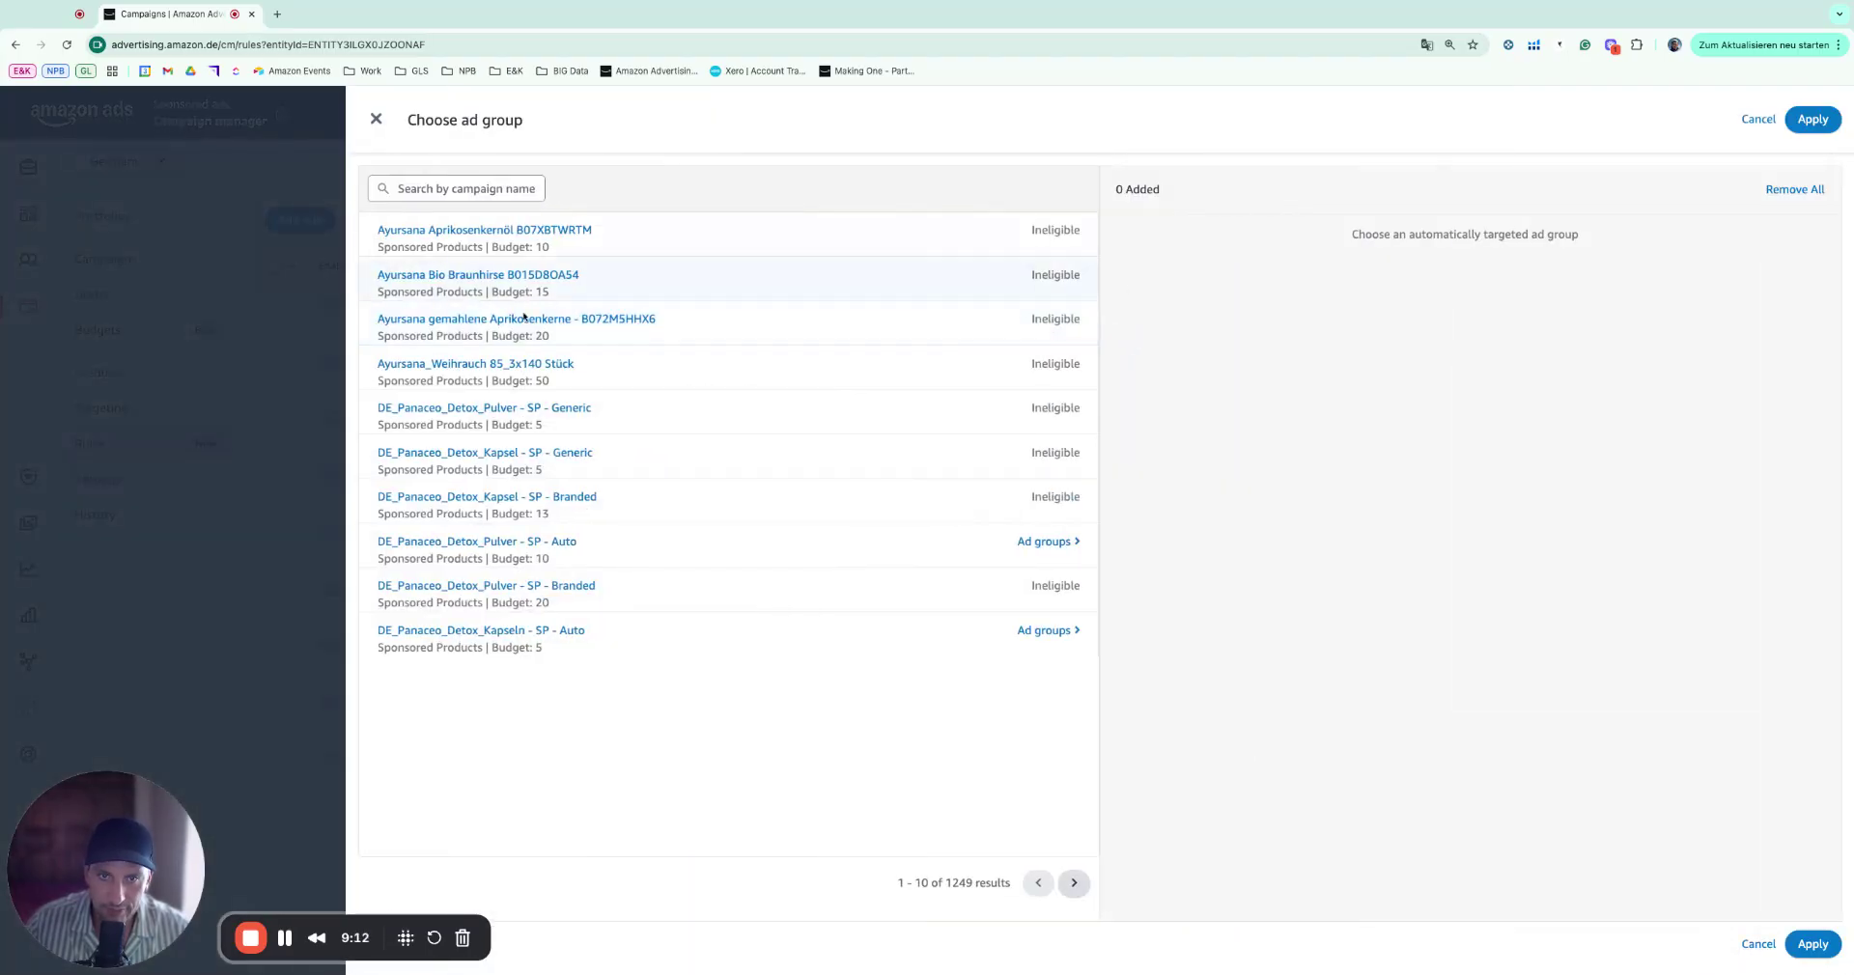
{"action": "left_click", "coordinate": [373, 122]}
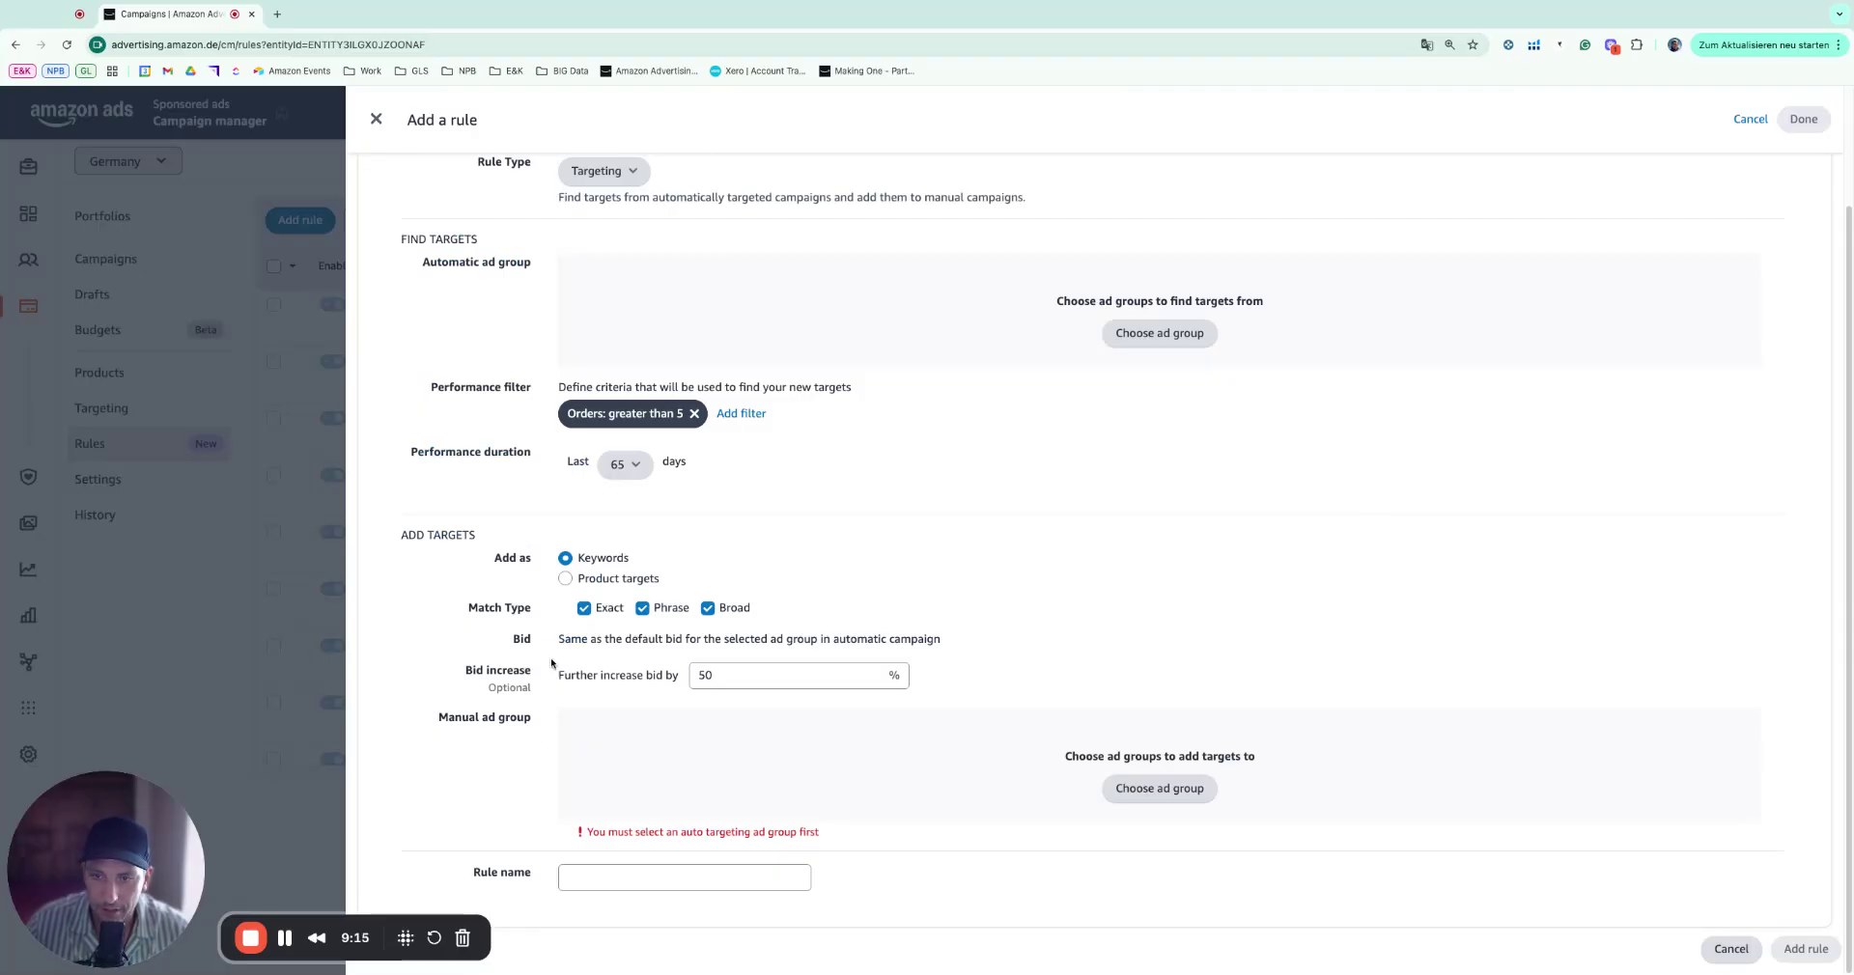
{"action": "left_click_drag", "start_coordinate": [460, 271], "coordinate": [1265, 307]}
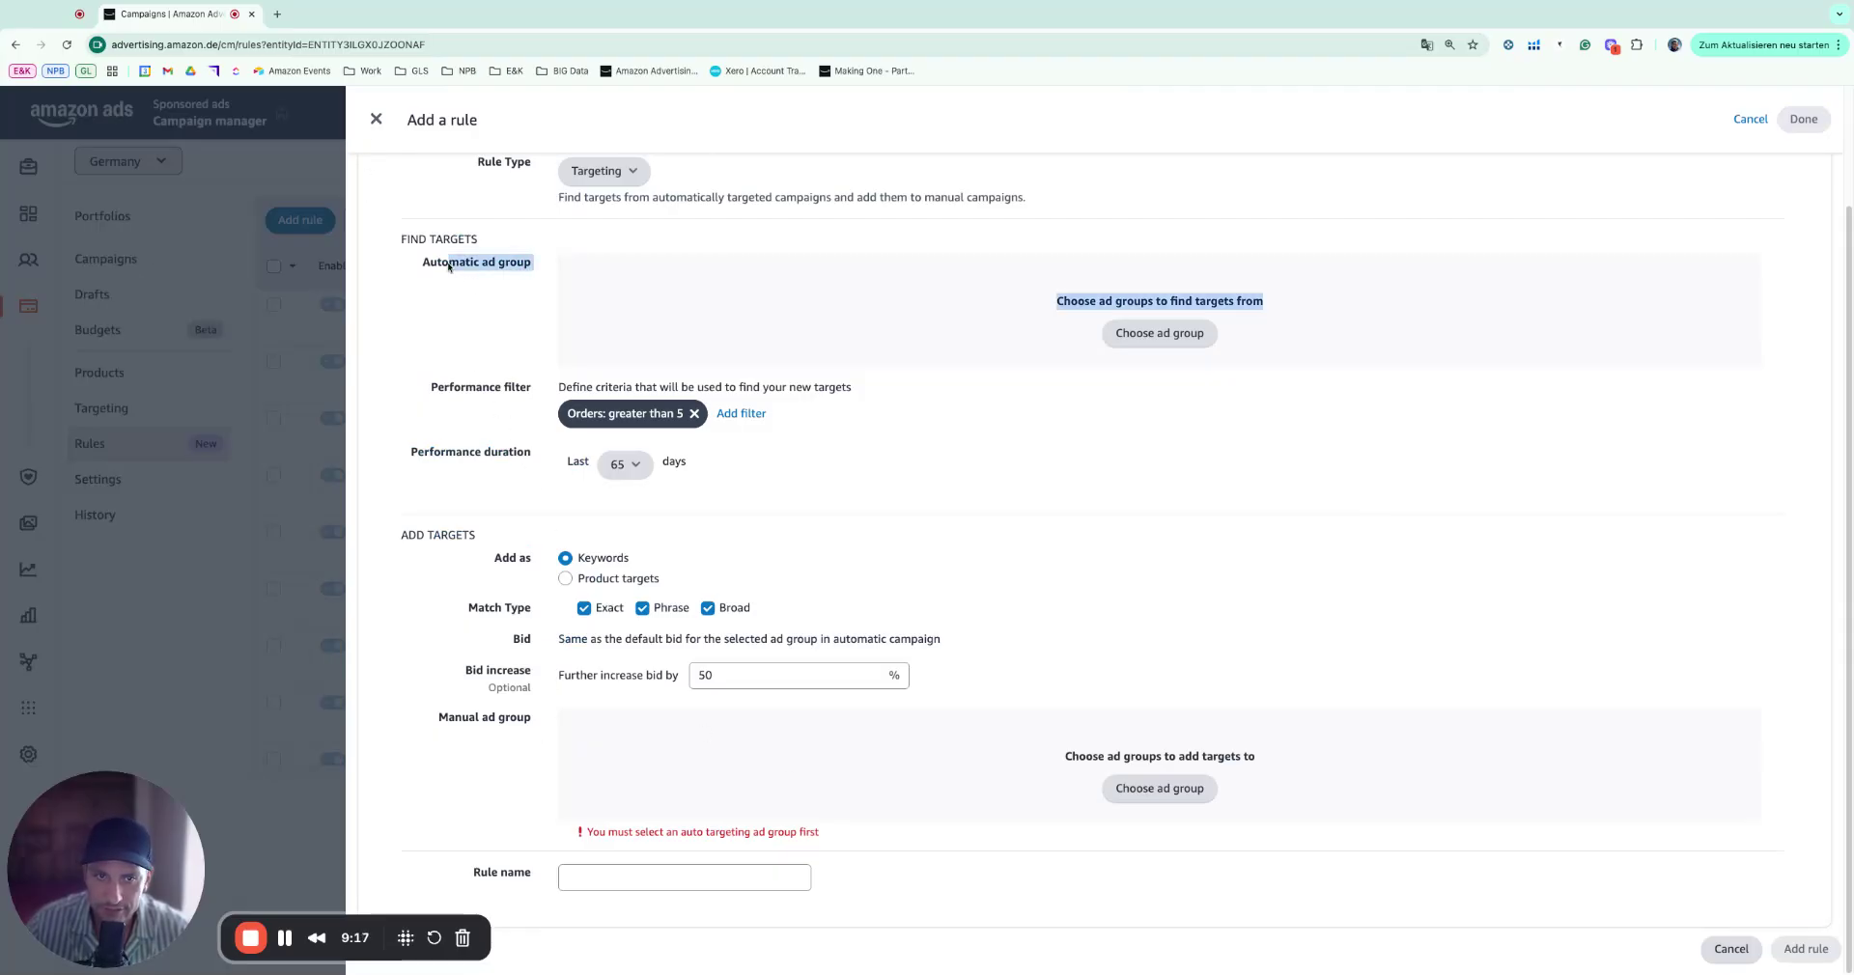
Name the targeting rule "Havesting Rule".
{"action": "left_click", "coordinate": [605, 881]}
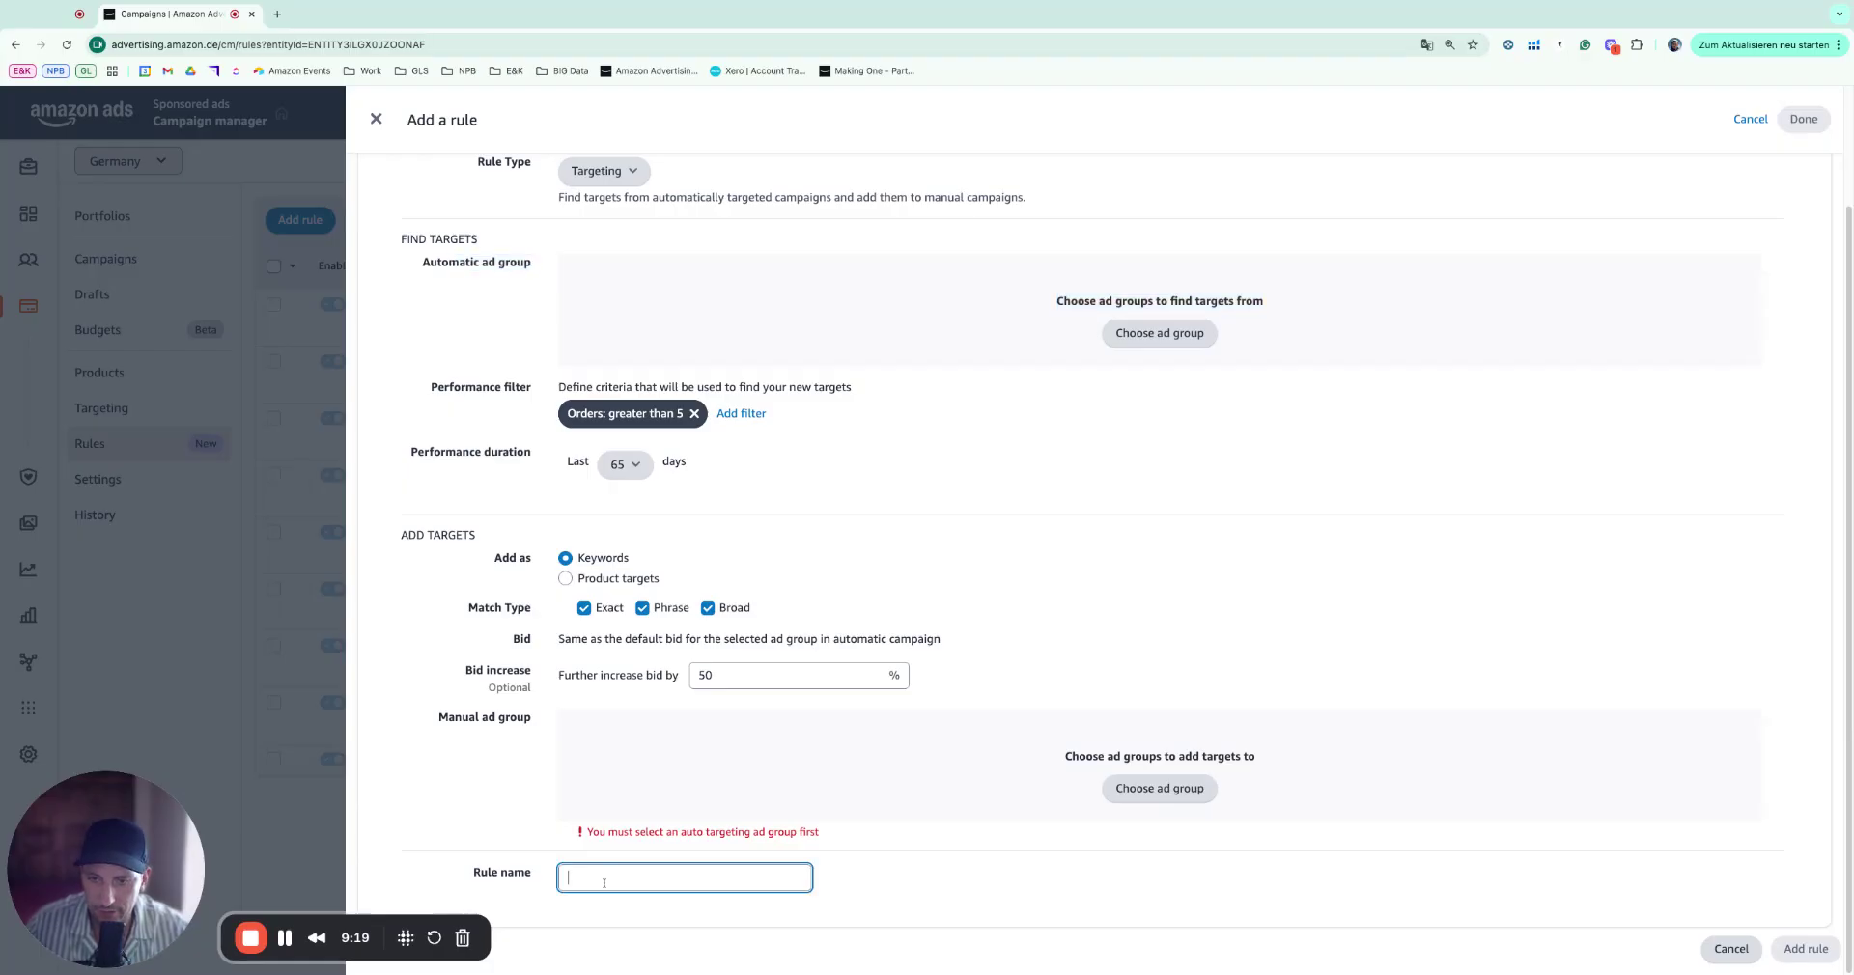
{"action": "type", "text": "Hav"}
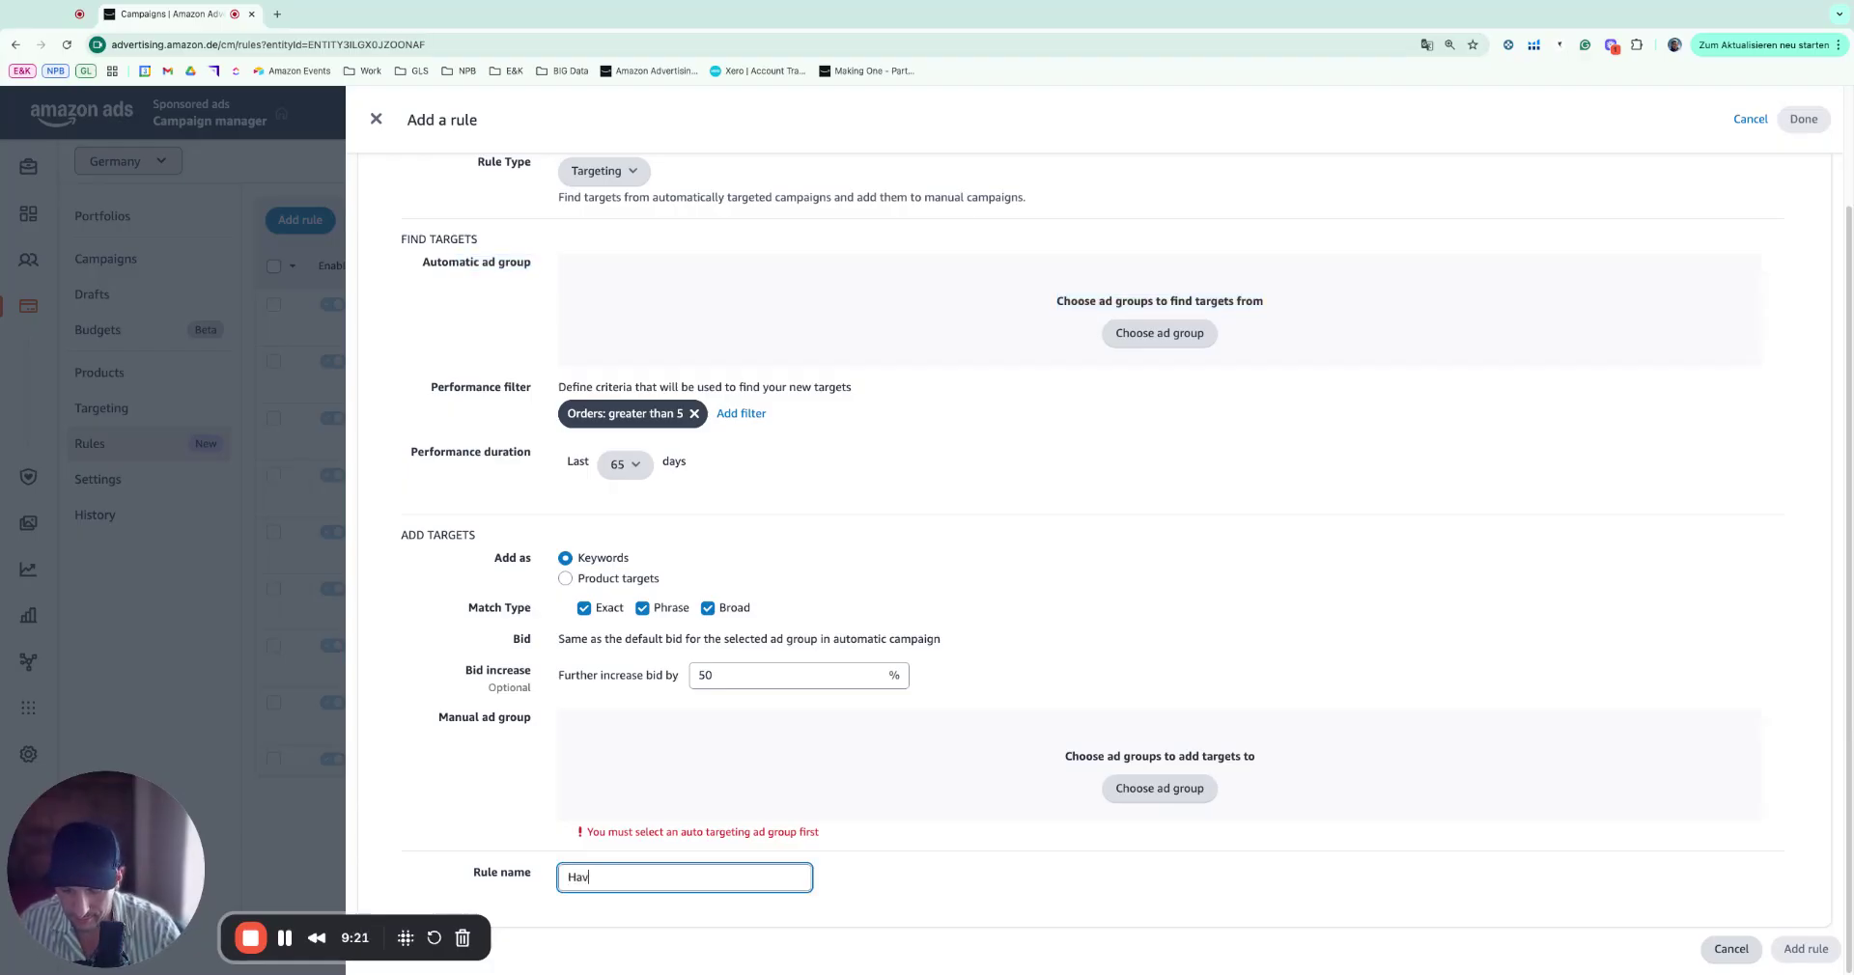
{"action": "type", "text": "esting Rule"}
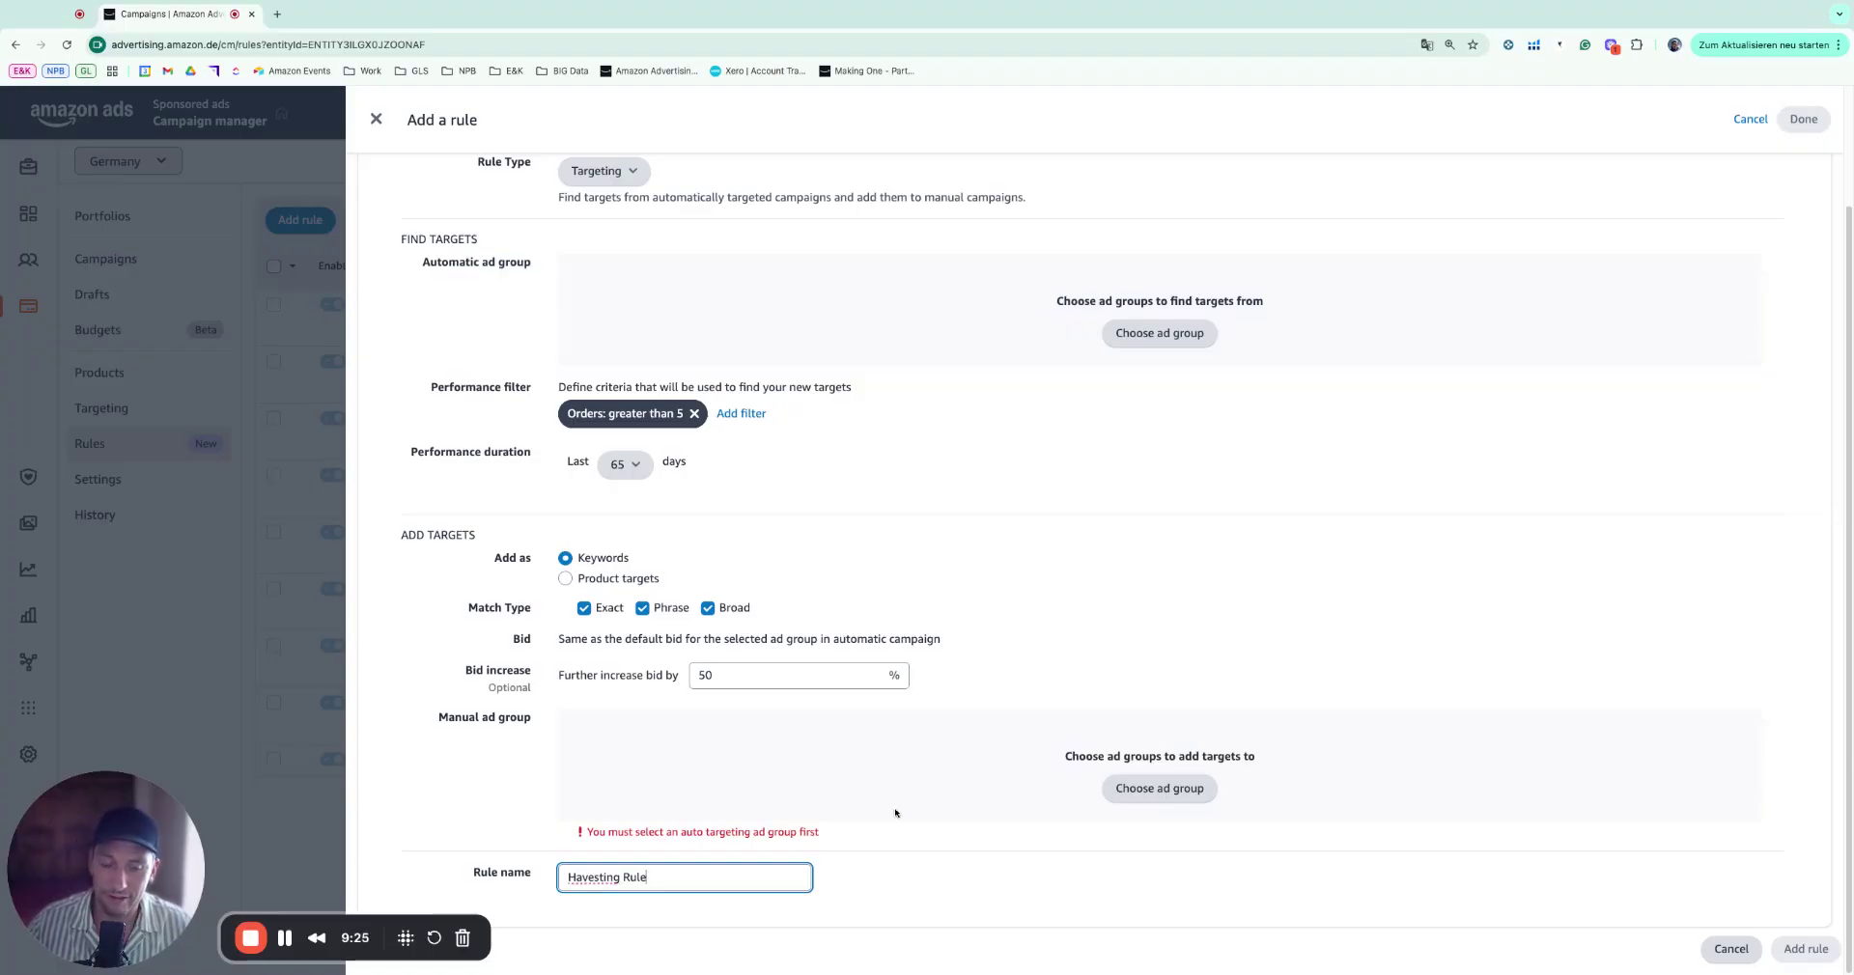
{"action": "scroll", "coordinate": [912, 793], "scroll_direction": "up", "scroll_amount": 2}
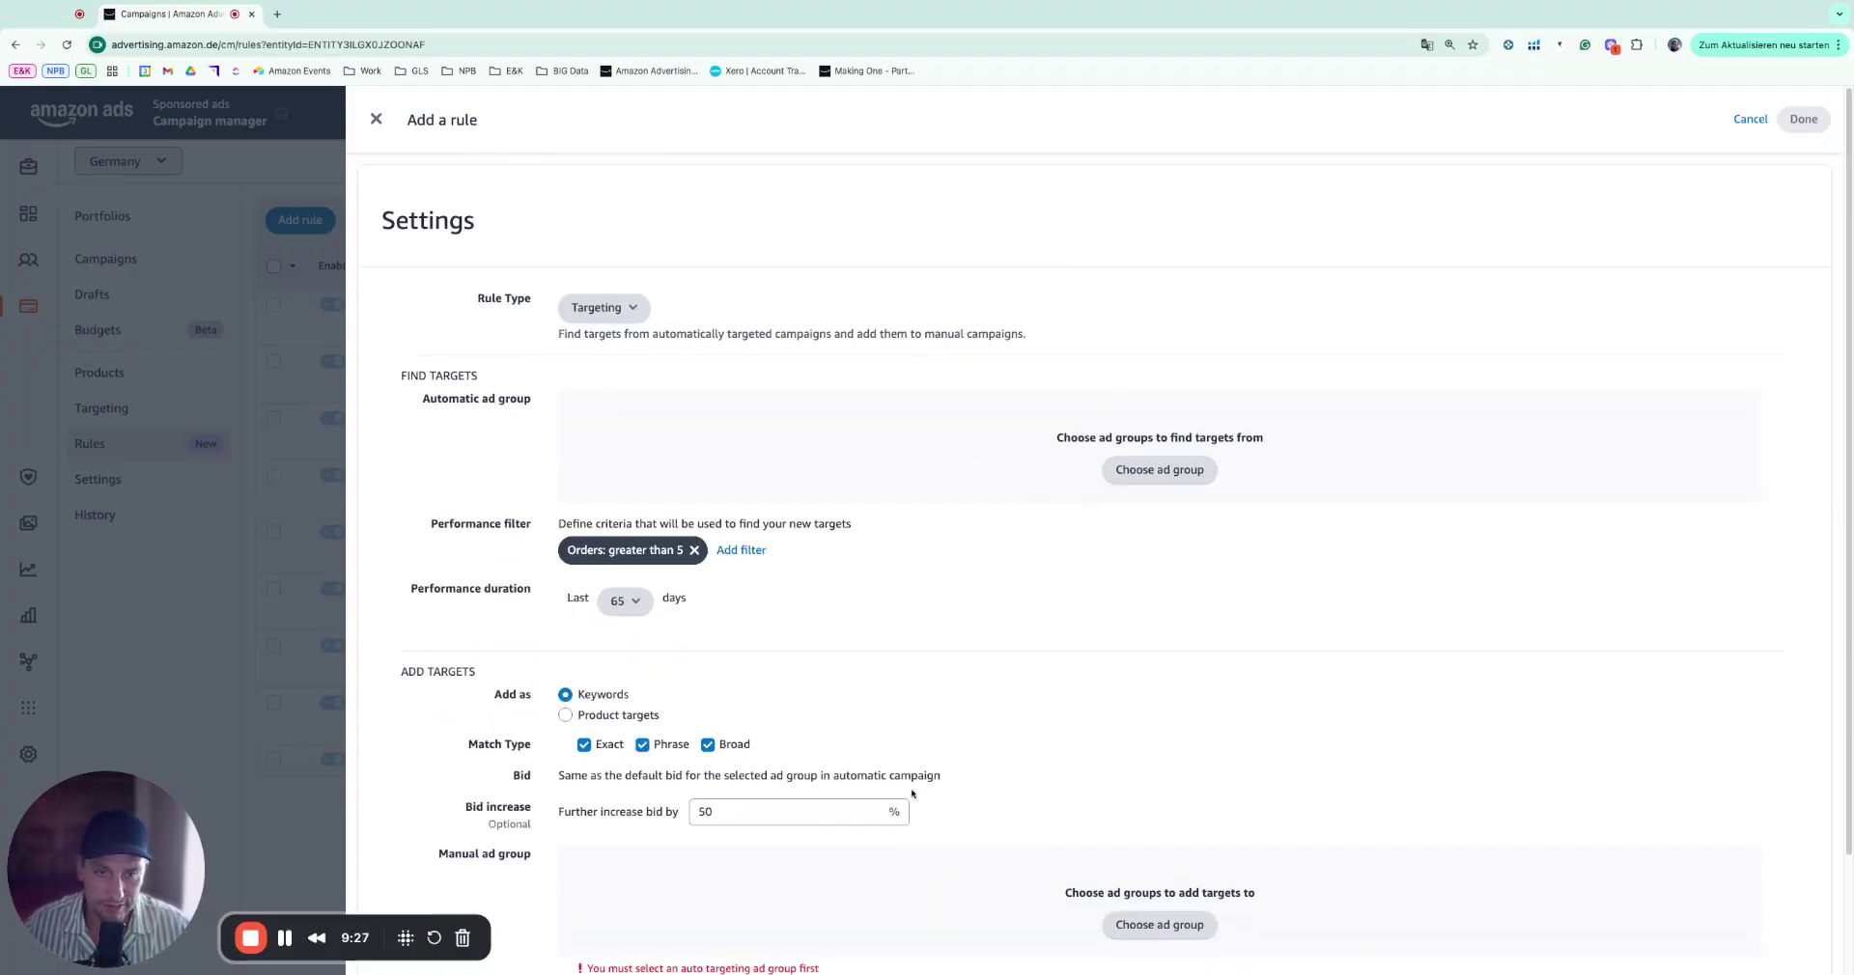